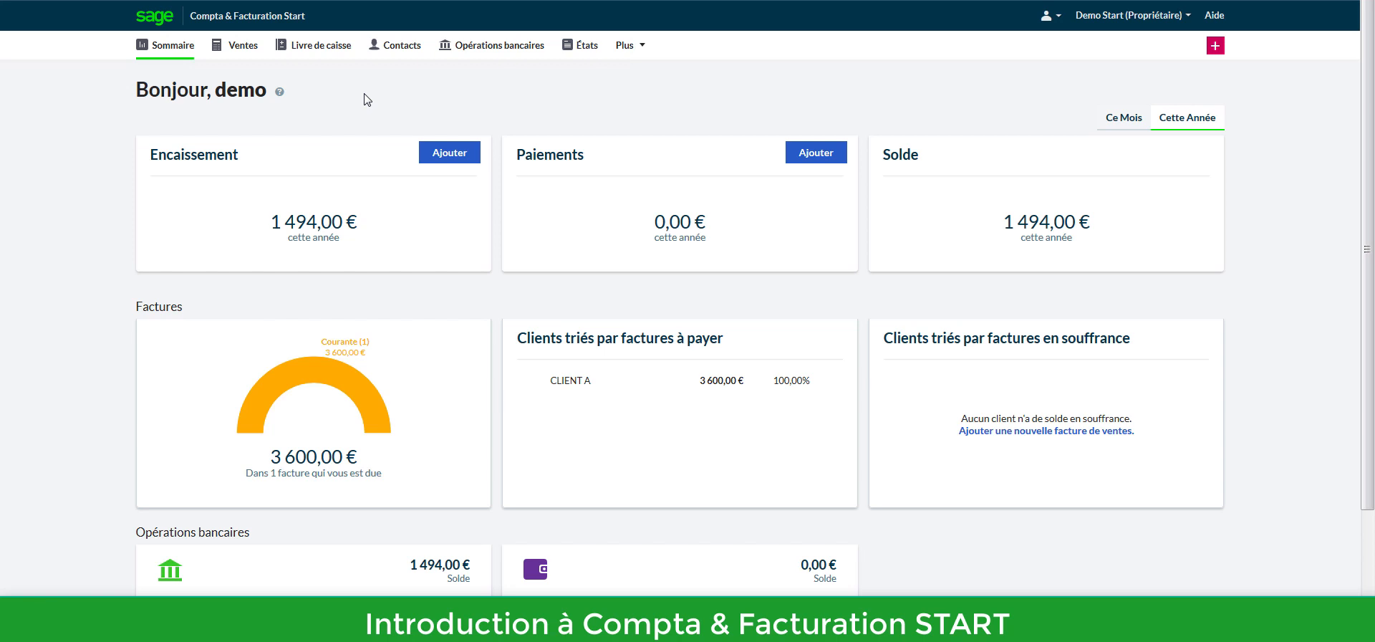
# Step: Review the account menus and the Ventes, Opérations bancaires, Livre de caisse and Contacts sections, including the CLIENT A record
pyautogui.click(1130, 16)
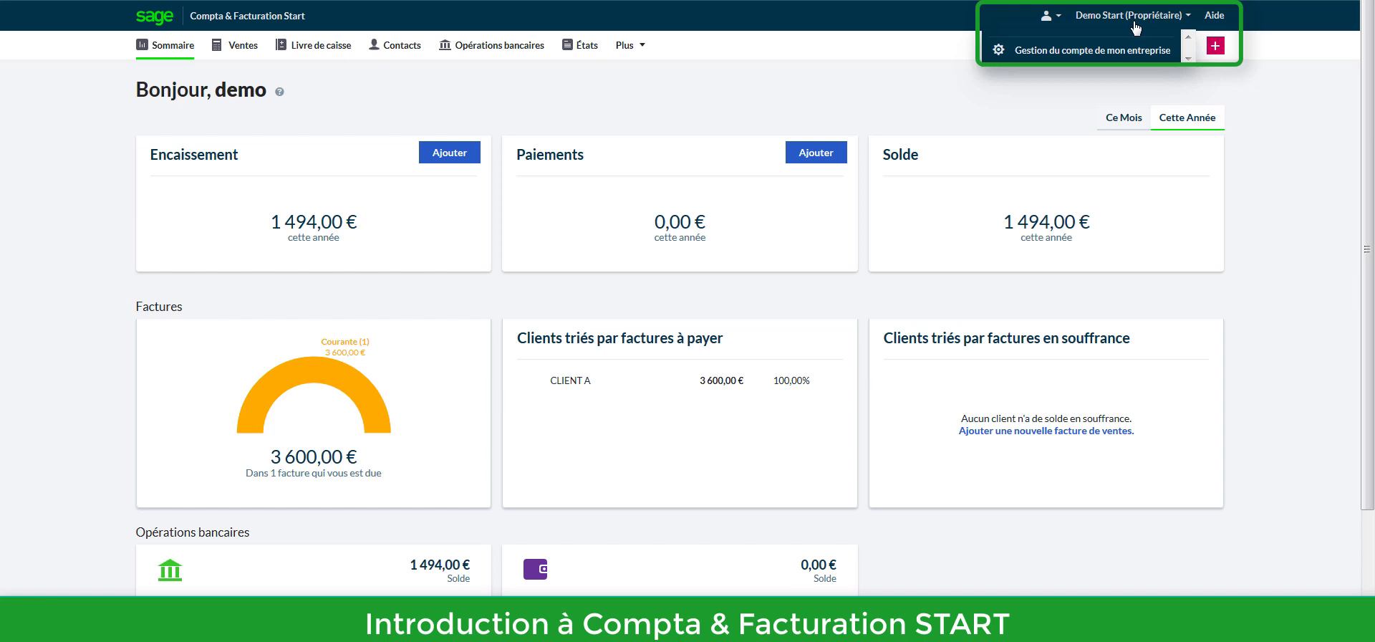
pyautogui.click(1050, 15)
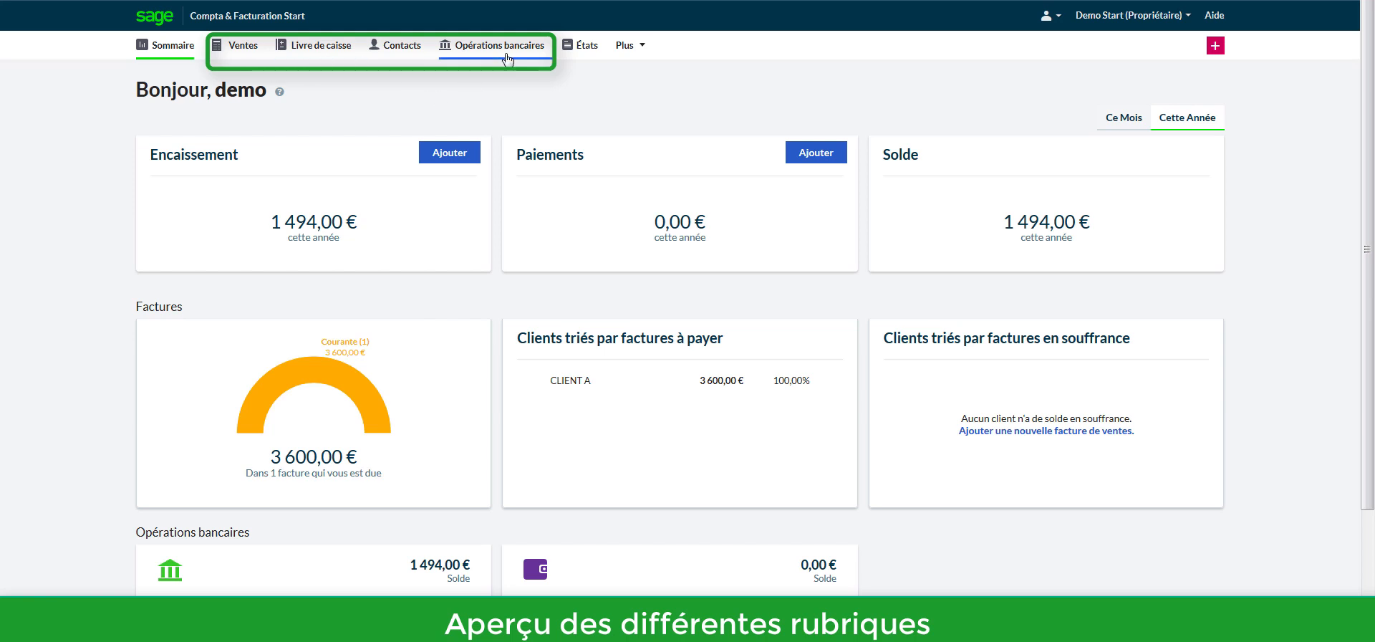
pyautogui.click(244, 47)
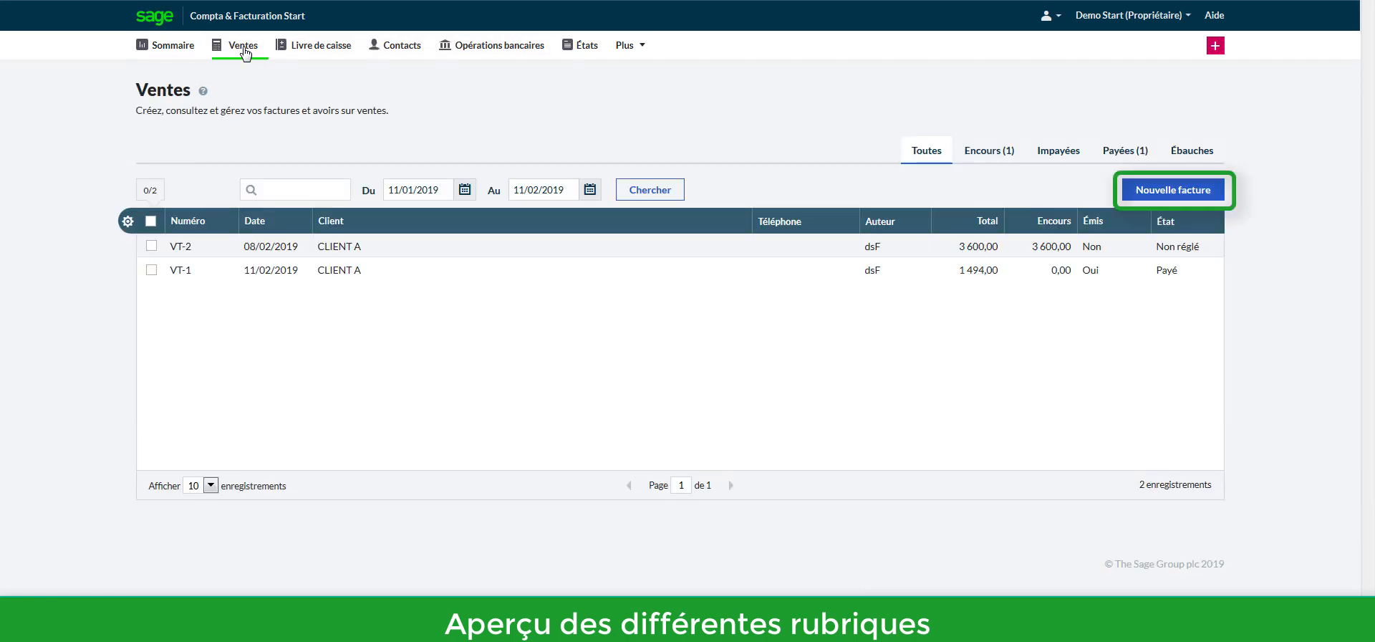
pyautogui.click(497, 53)
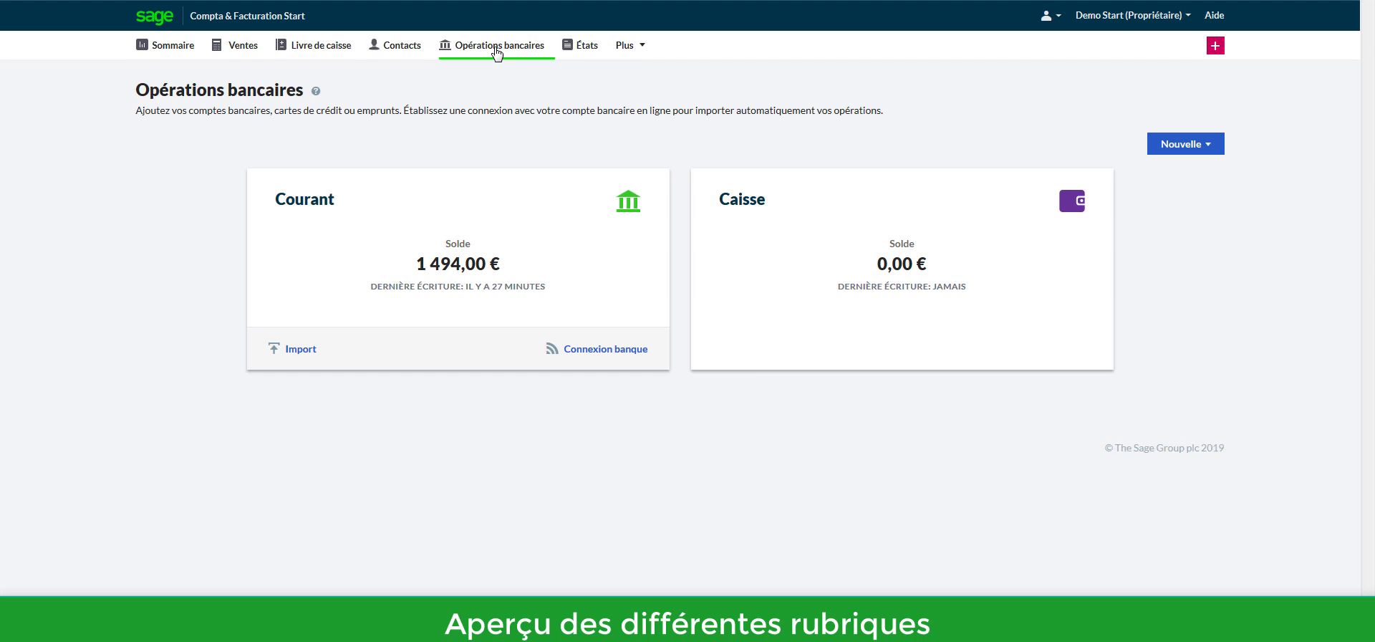
pyautogui.click(1201, 145)
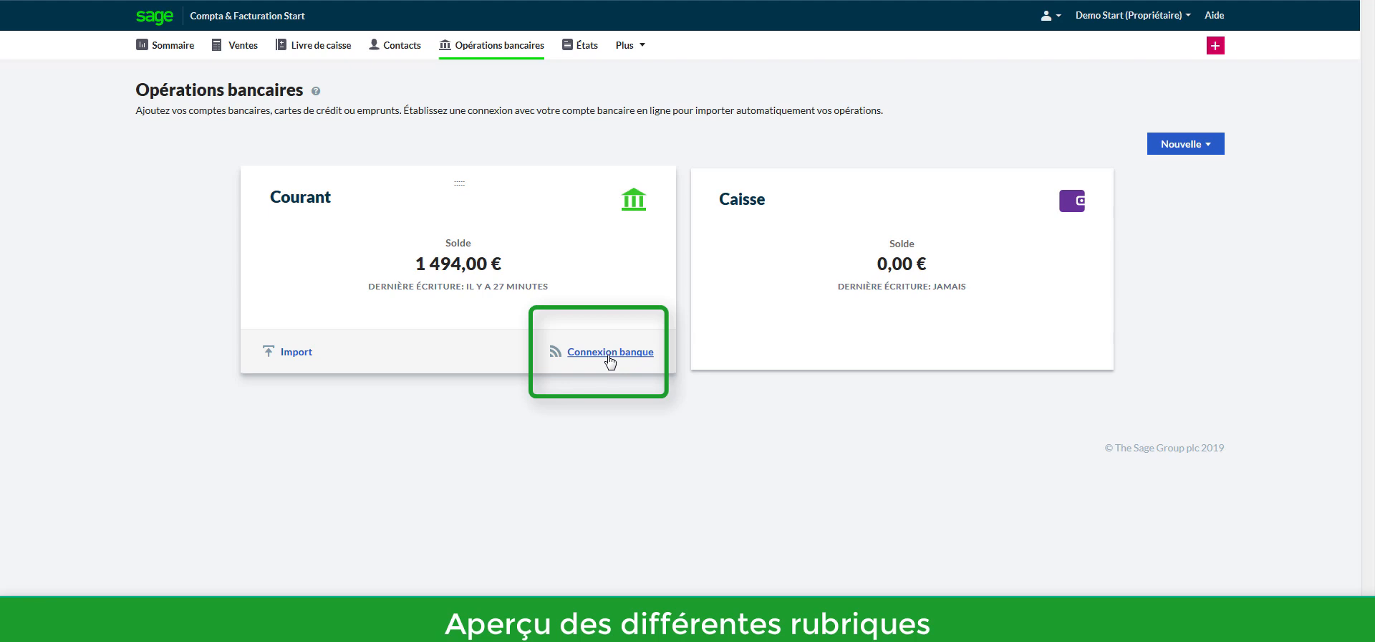
pyautogui.click(326, 50)
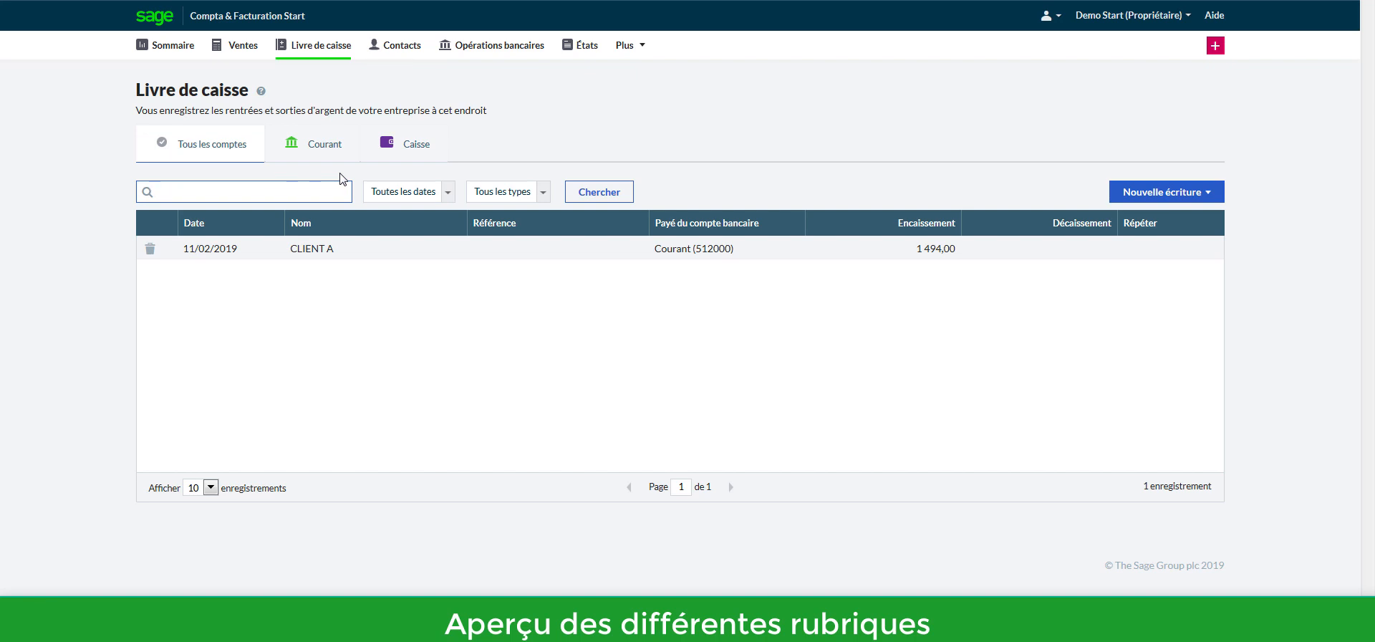
pyautogui.click(643, 48)
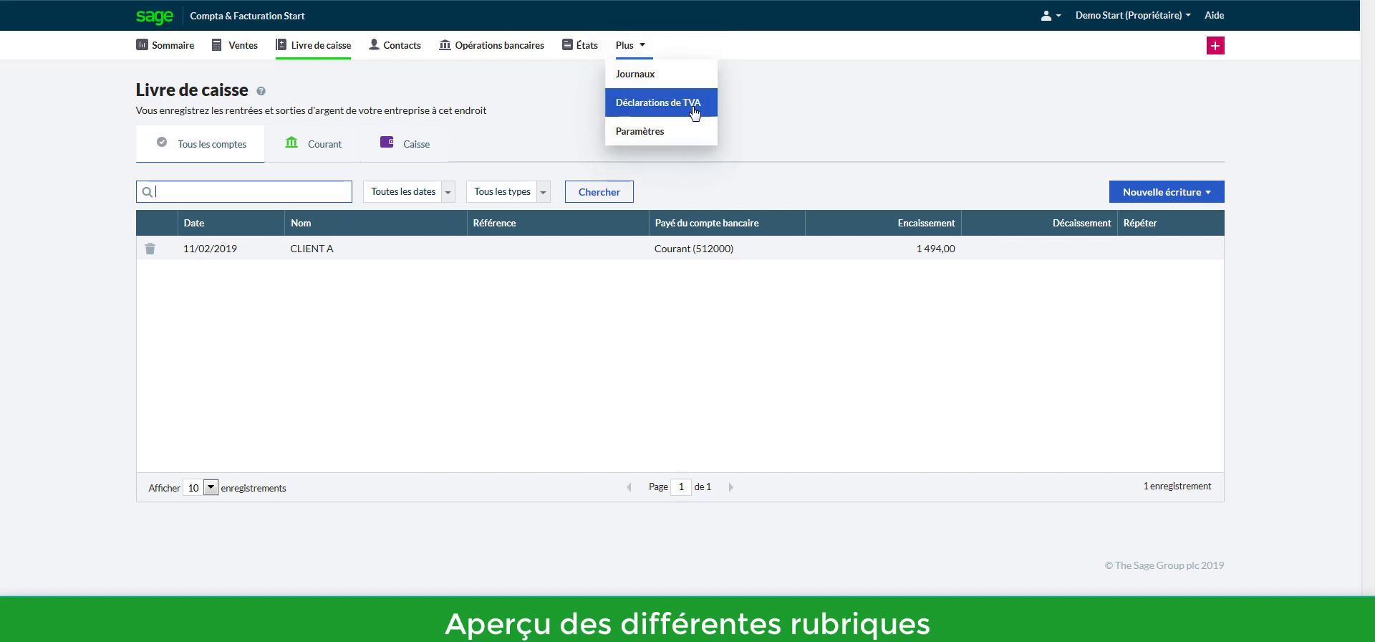
pyautogui.click(407, 49)
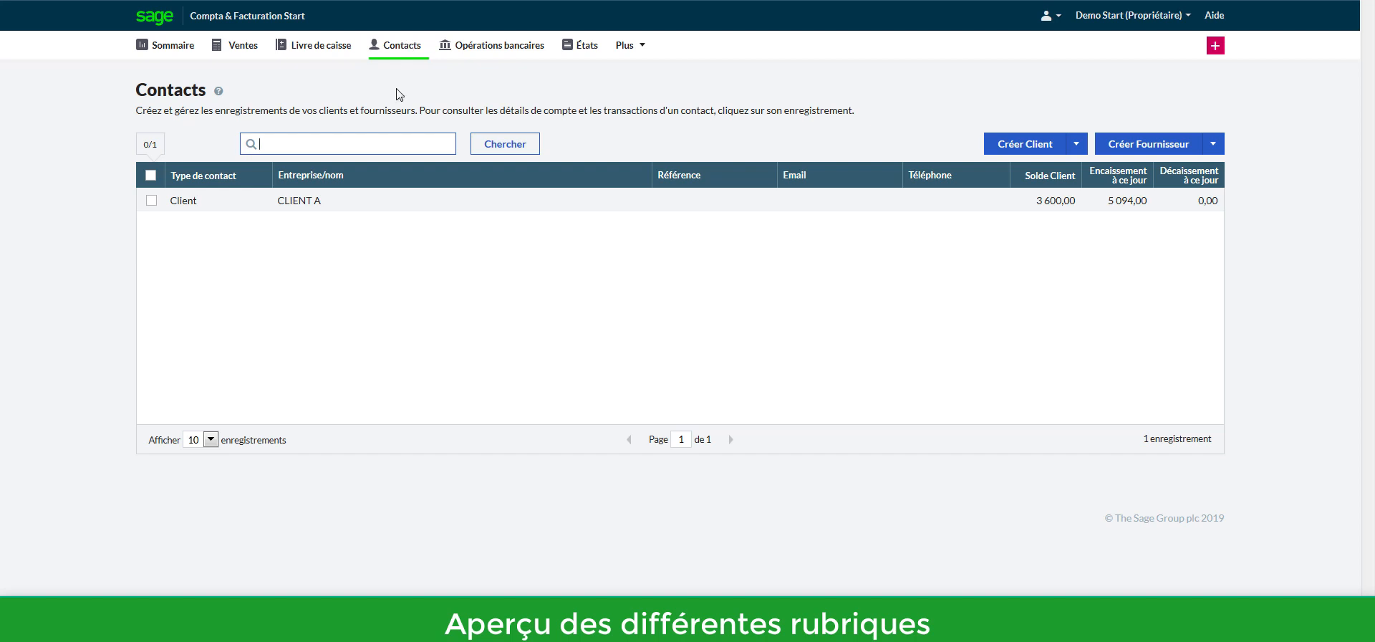
pyautogui.click(391, 203)
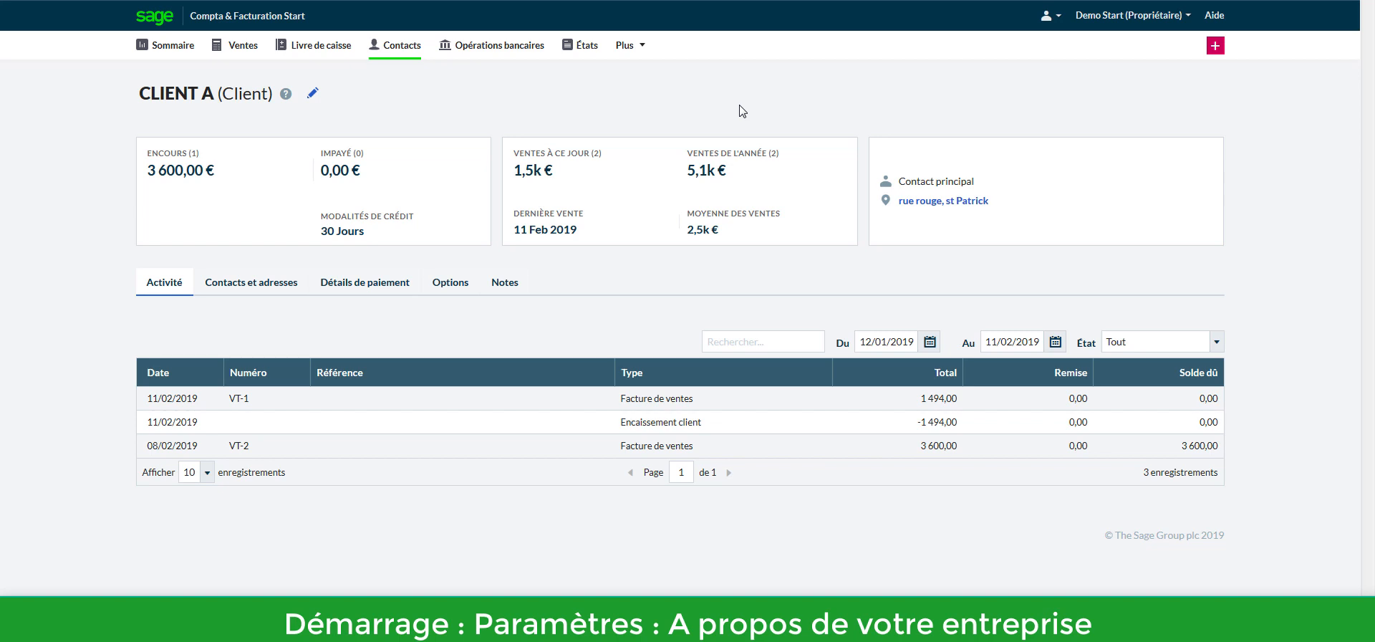
# Step: Enter the company's Siret number in the "À propos de votre entreprise" settings
pyautogui.click(636, 47)
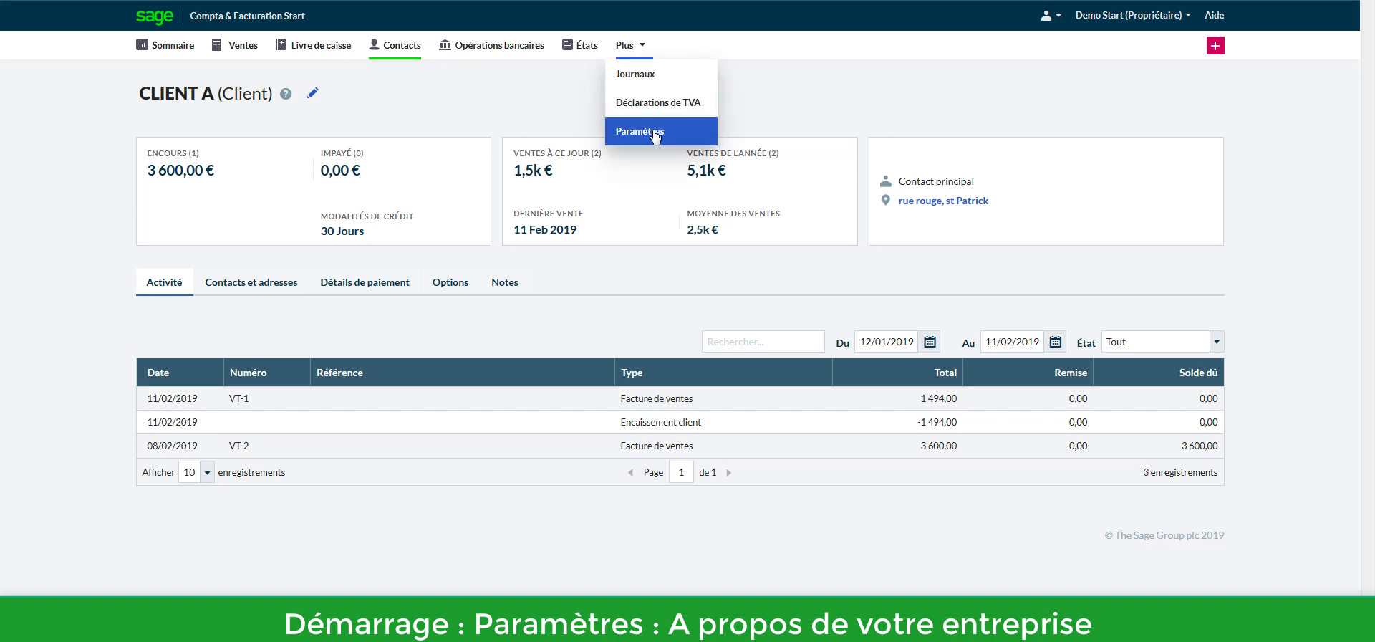
pyautogui.click(653, 133)
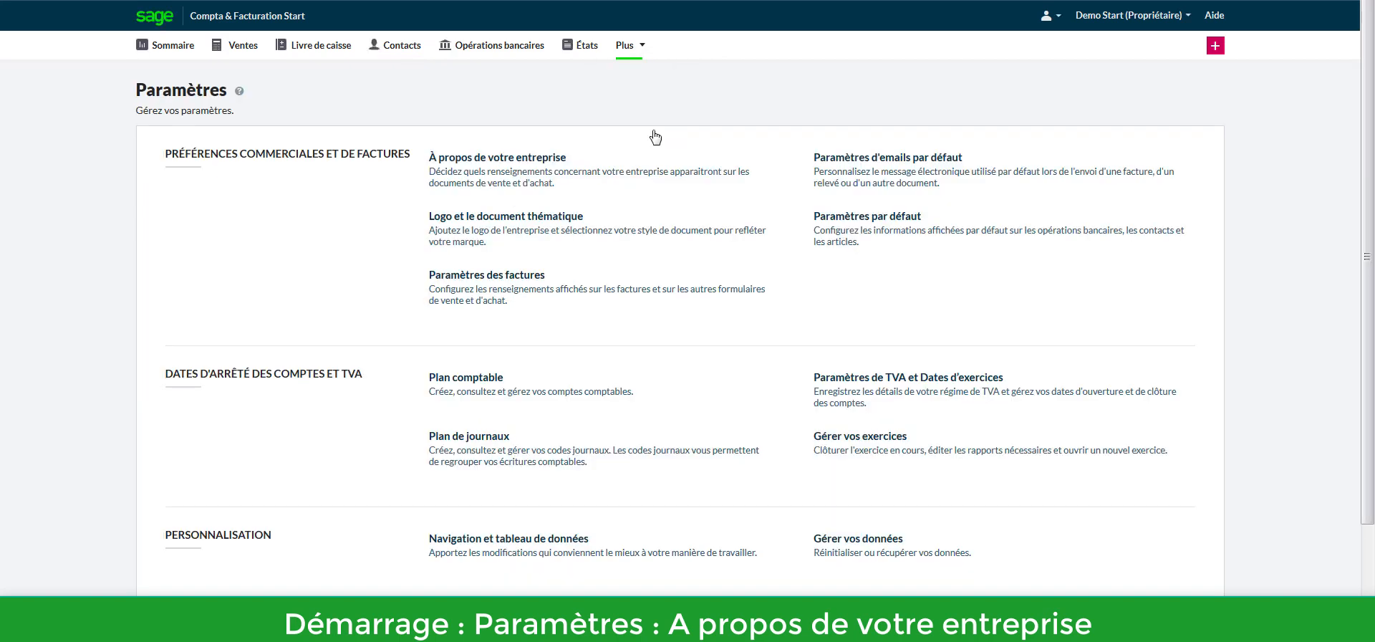
pyautogui.click(508, 166)
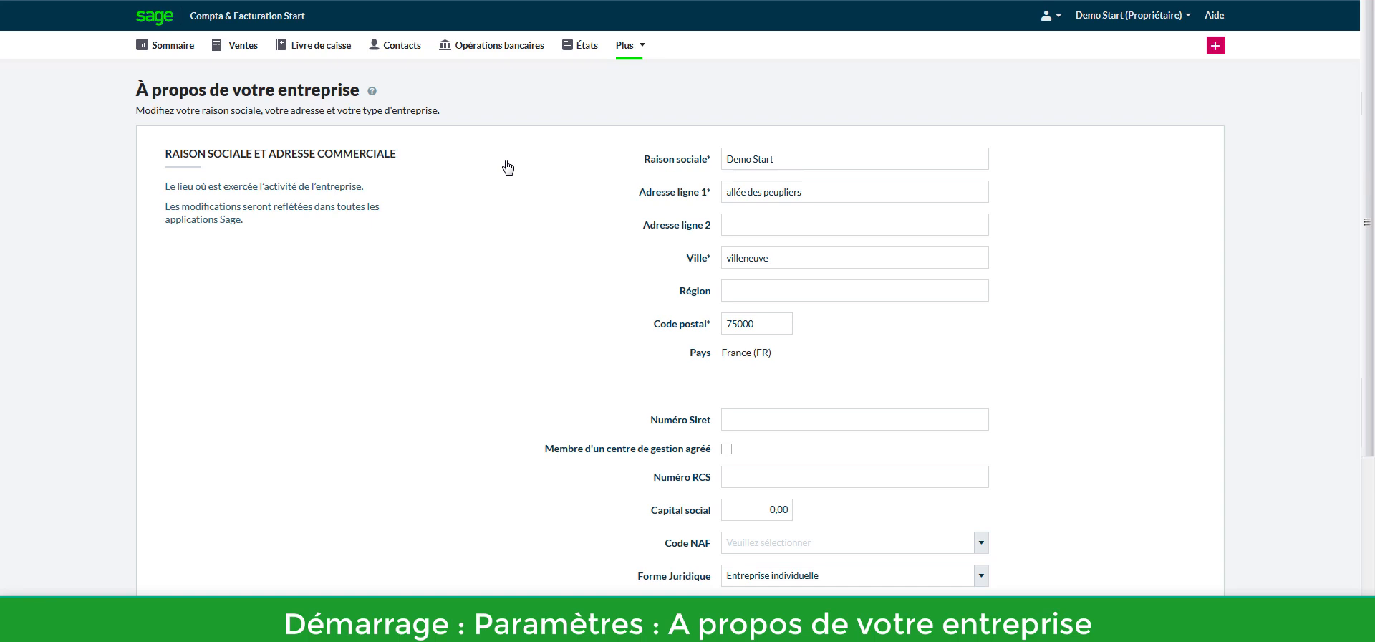
pyautogui.scroll(-2, 508, 167)
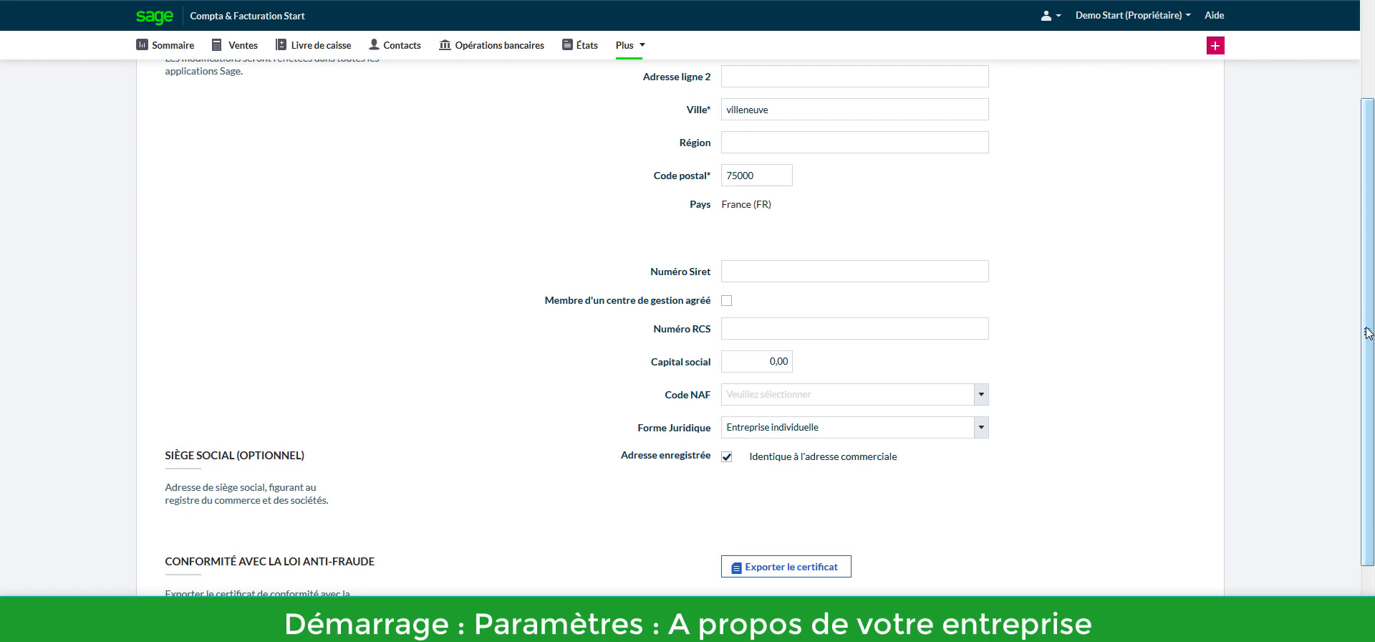
pyautogui.click(808, 270)
pyautogui.write('&é"&é"')
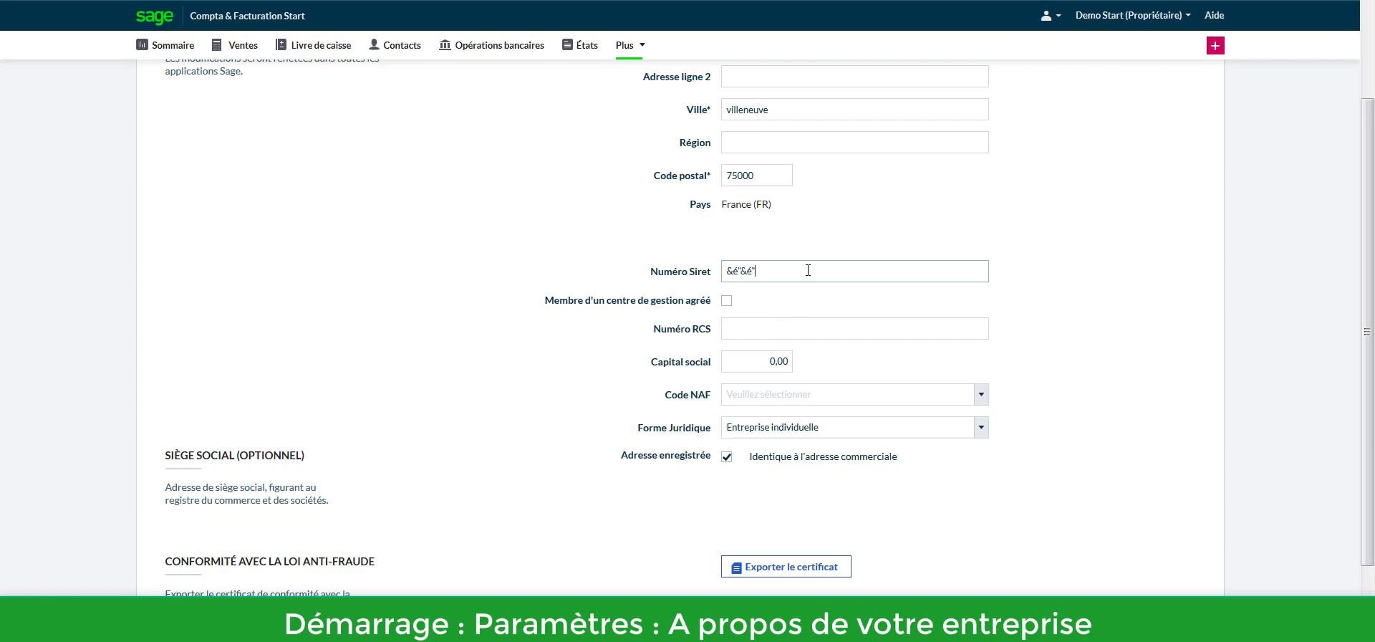
pyautogui.press('BackSpace')
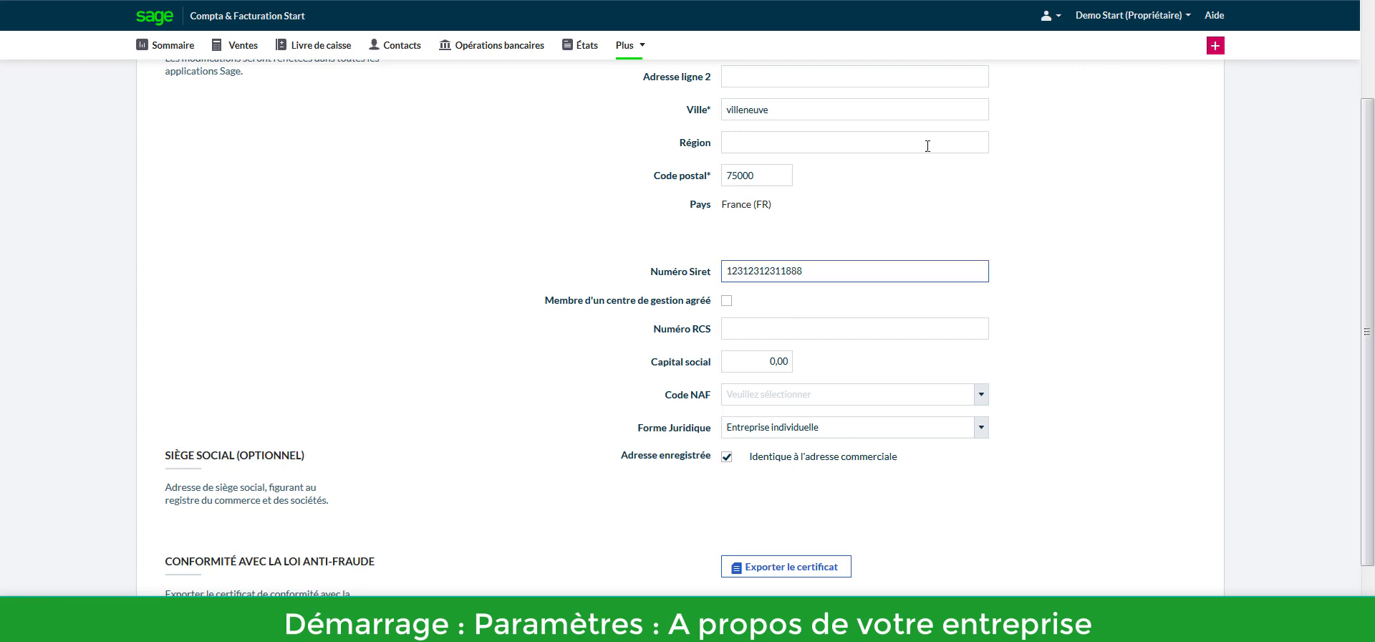
pyautogui.click(732, 112)
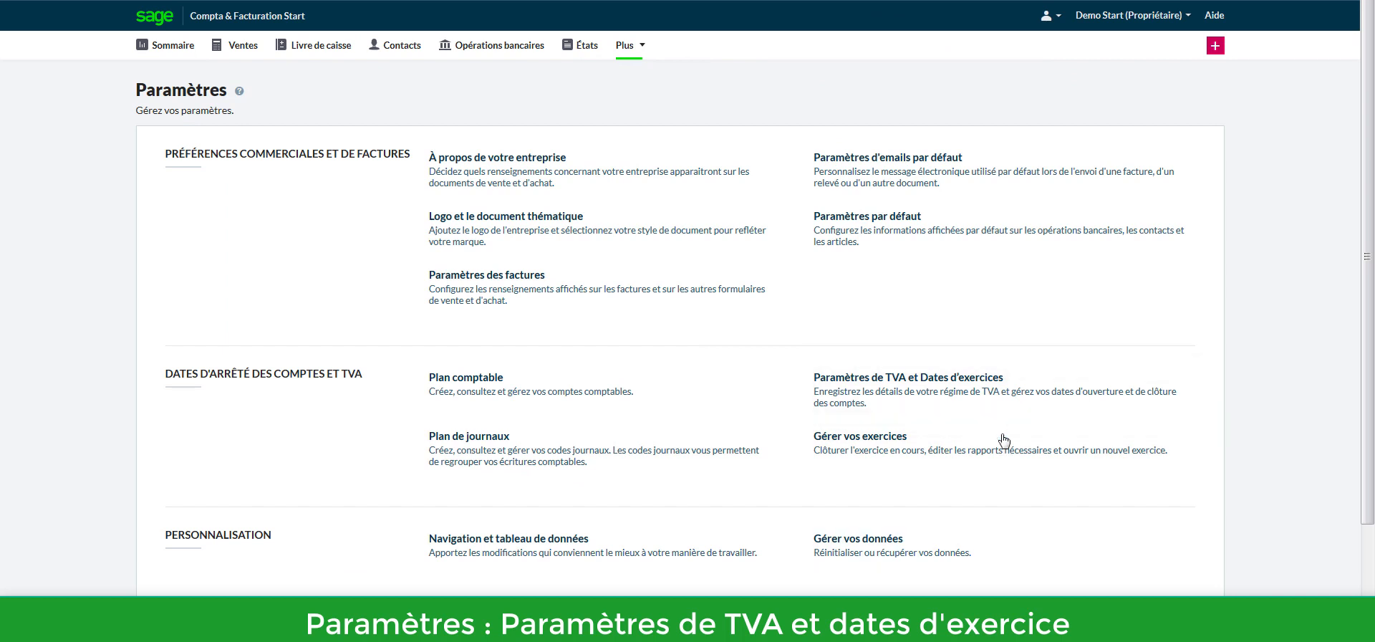
# Step: In the VAT and fiscal-year settings, set the current fiscal year to 01/09/2018–31/08/2019 and the entry lock date to 31/08/2018
pyautogui.click(955, 388)
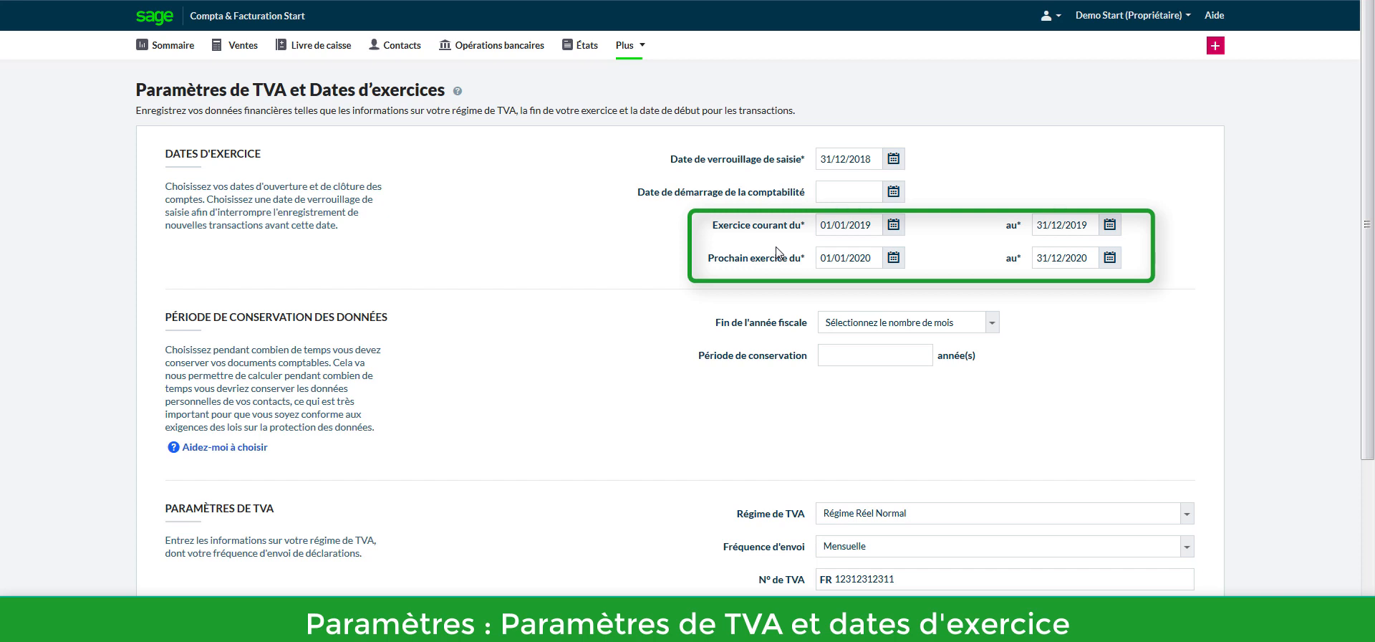
pyautogui.click(839, 227)
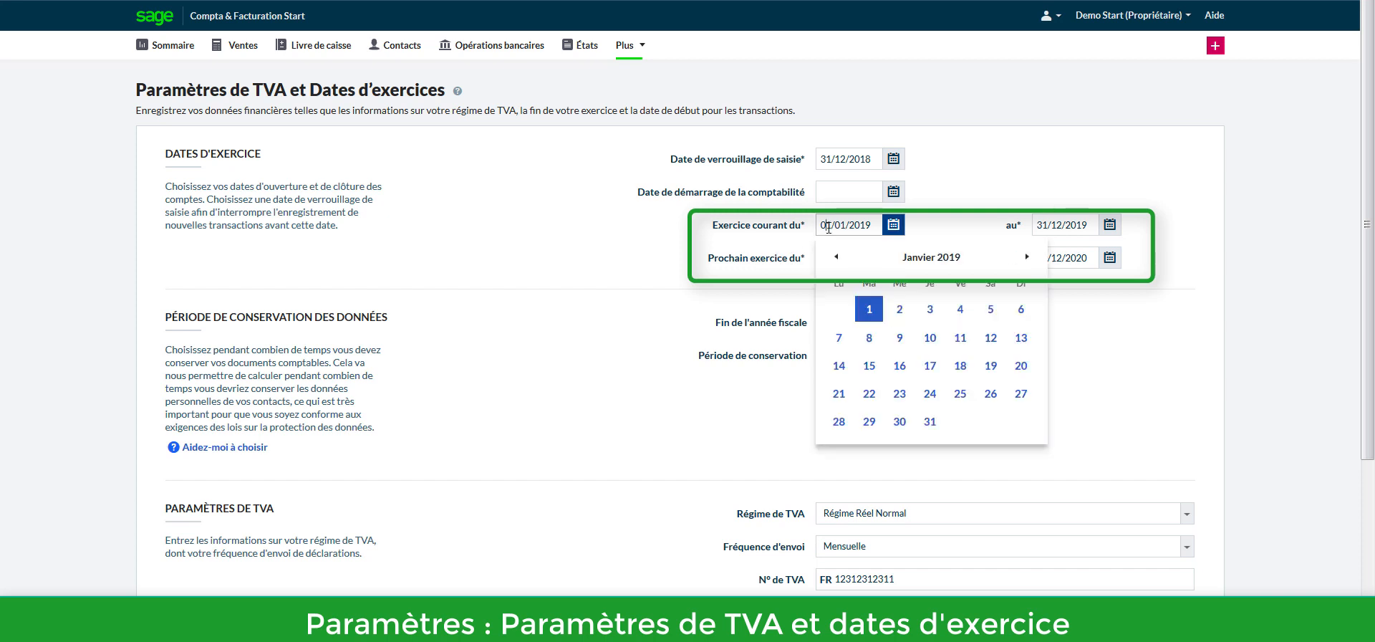
pyautogui.click(835, 256)
pyautogui.click(836, 256)
pyautogui.click(836, 257)
pyautogui.click(836, 257)
pyautogui.click(990, 309)
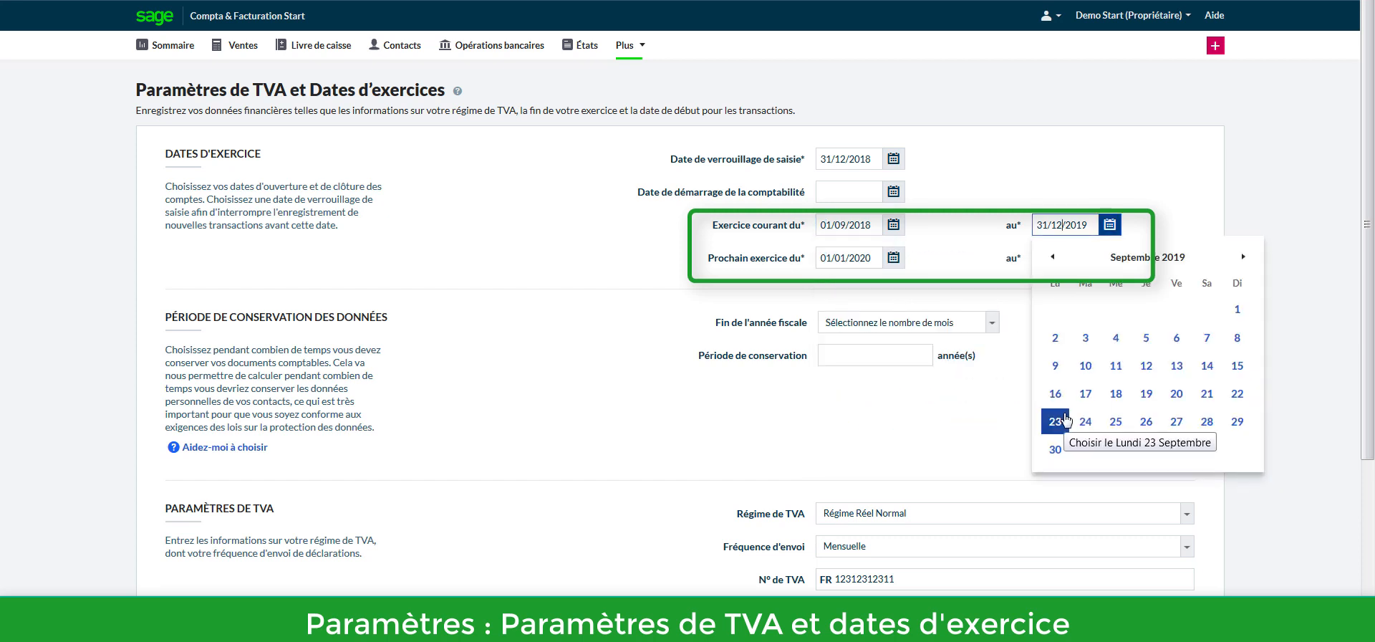
pyautogui.click(1210, 426)
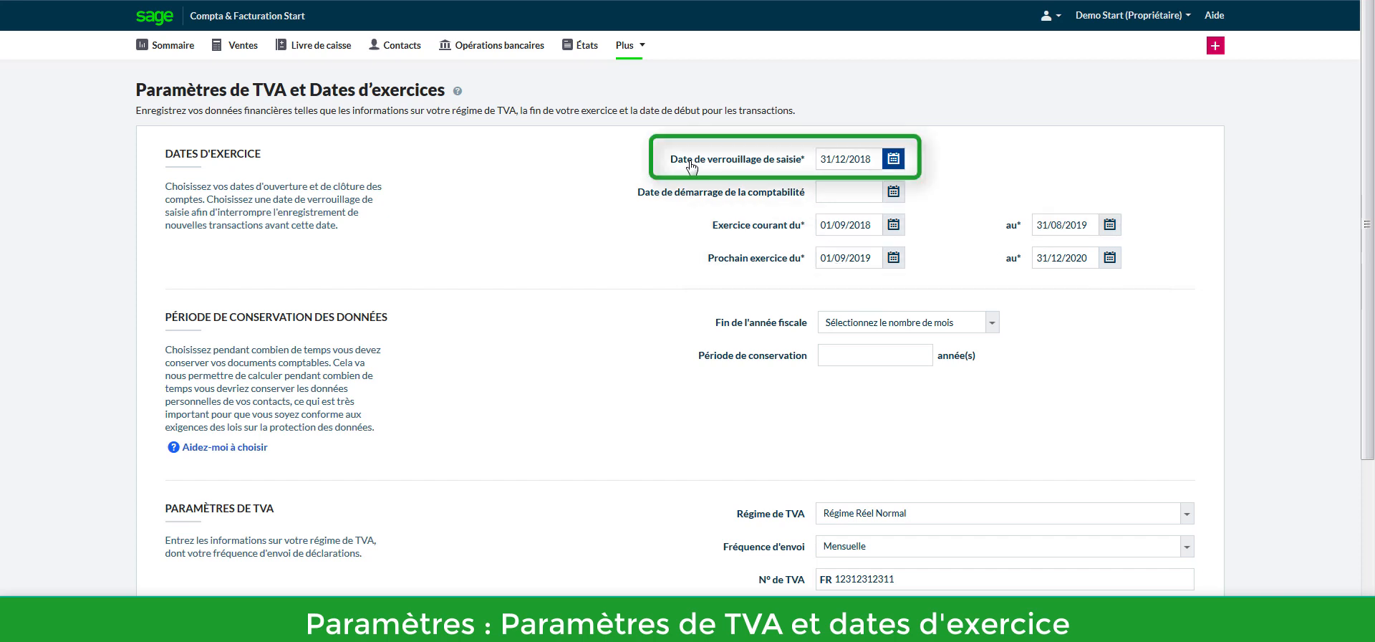
pyautogui.click(825, 159)
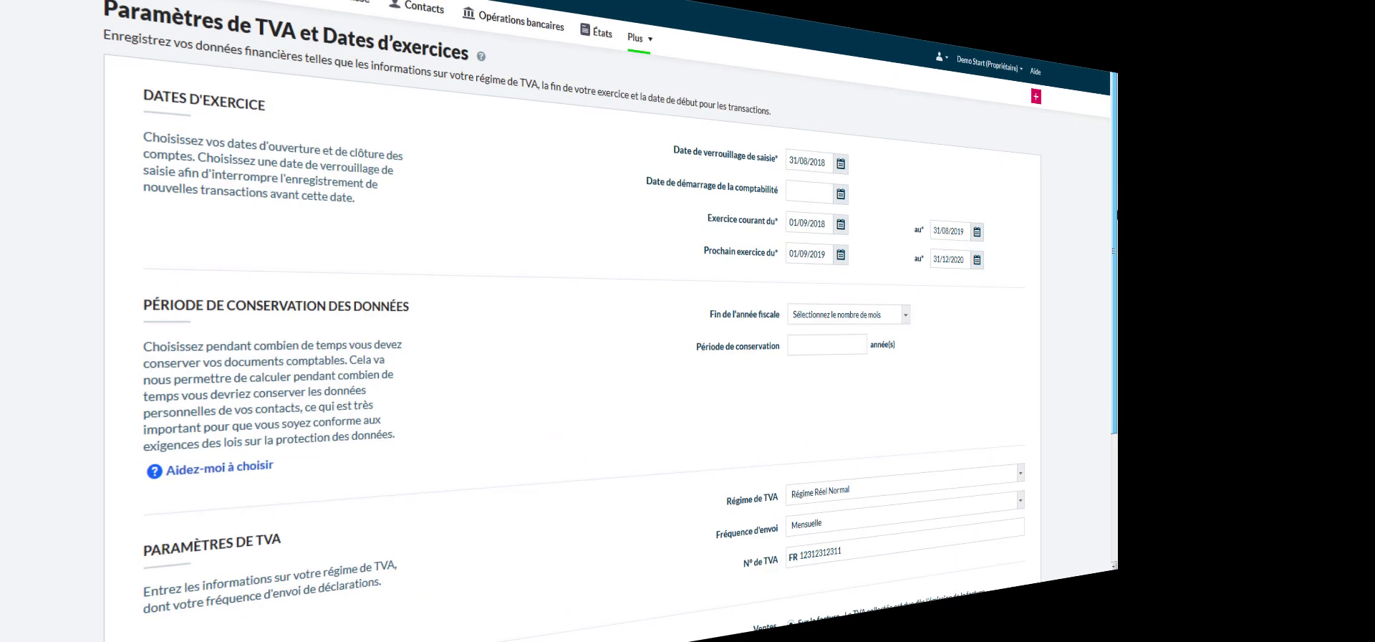
# Step: Check the available VAT regimes, keep Régime Réel Normal, and save the VAT and fiscal-year settings
pyautogui.scroll(-2, 1372, 208)
pyautogui.moveTo(1373, 207); pyautogui.dragTo(1374, 354)
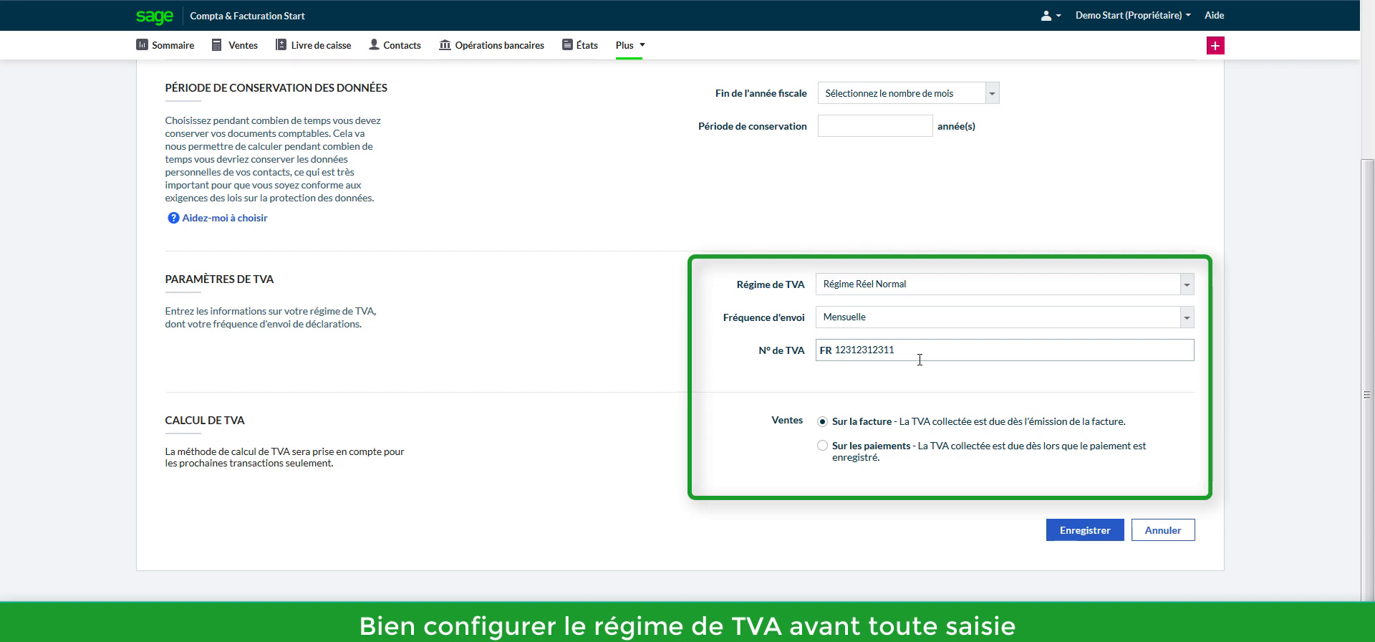
pyautogui.click(1009, 288)
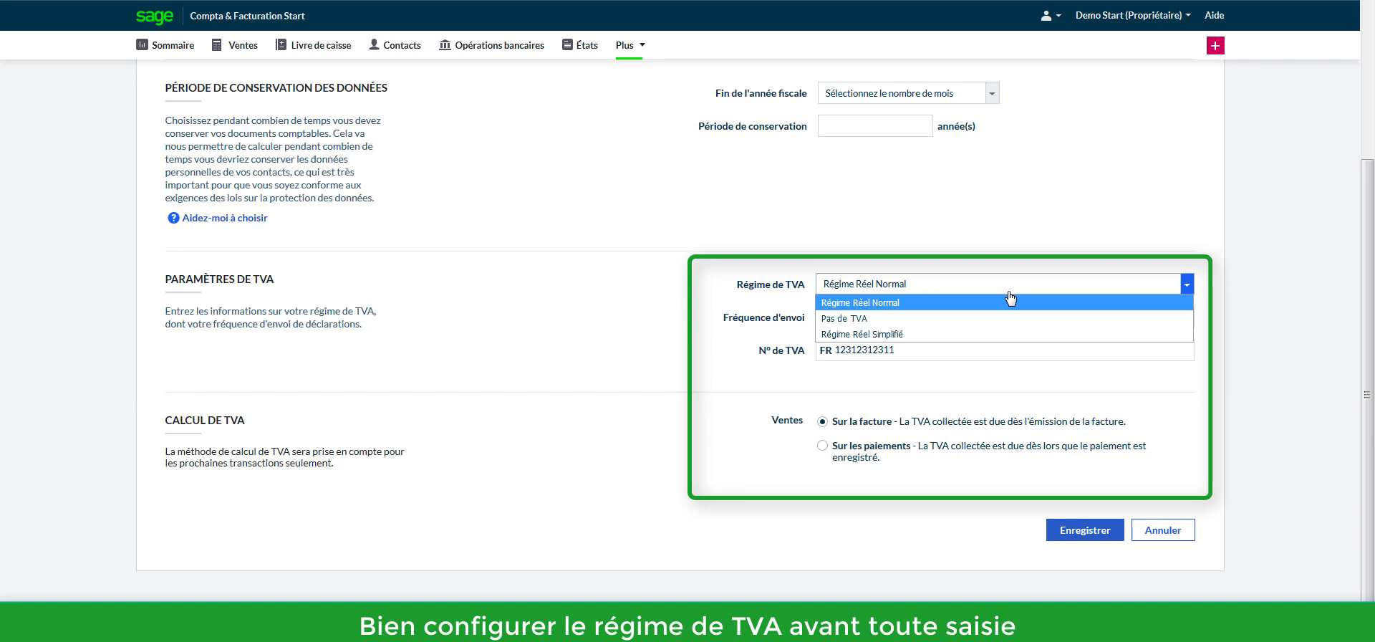
pyautogui.click(1010, 300)
pyautogui.click(1009, 297)
pyautogui.click(946, 230)
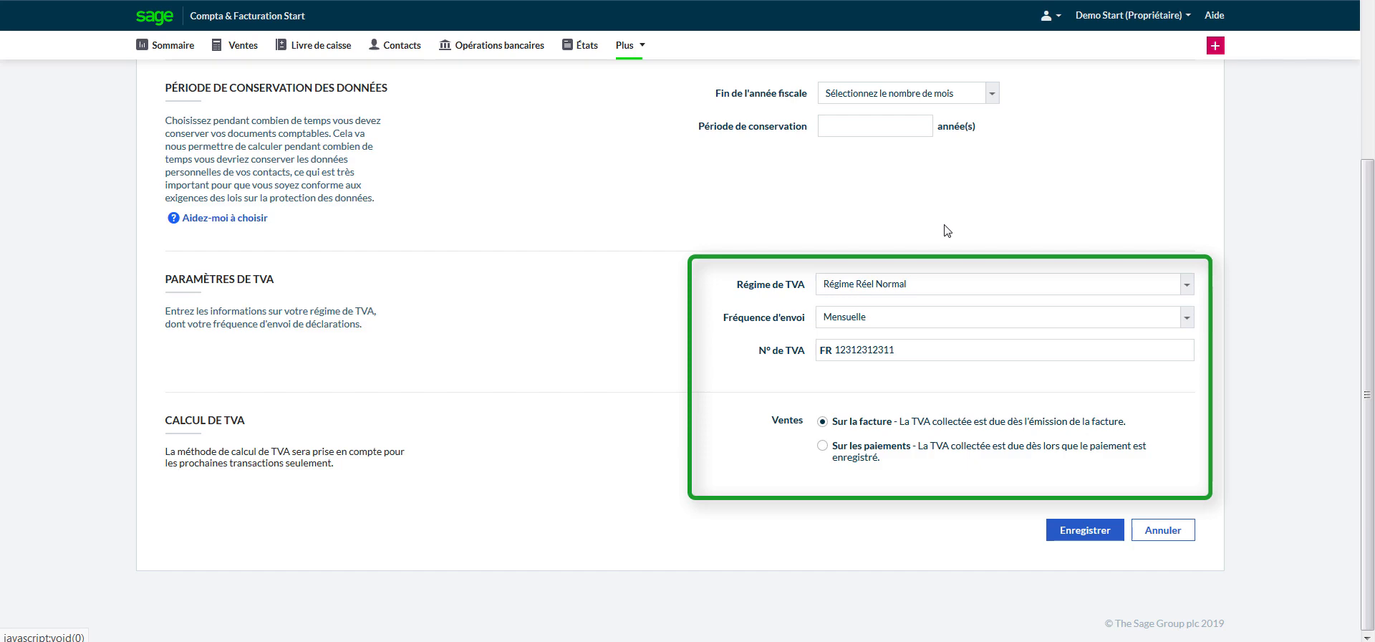
pyautogui.click(1071, 533)
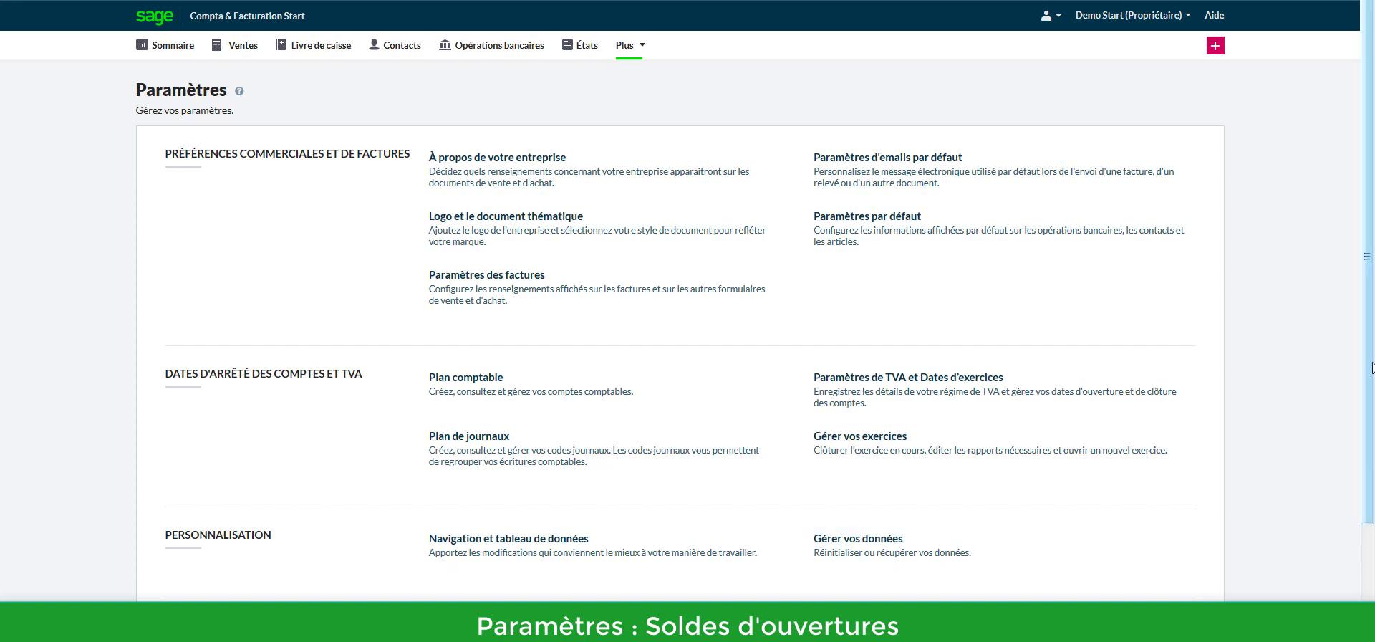
# Step: Open the category opening balances settings and save 01/09/2018 as the accounting start date
pyautogui.scroll(-2, 1372, 367)
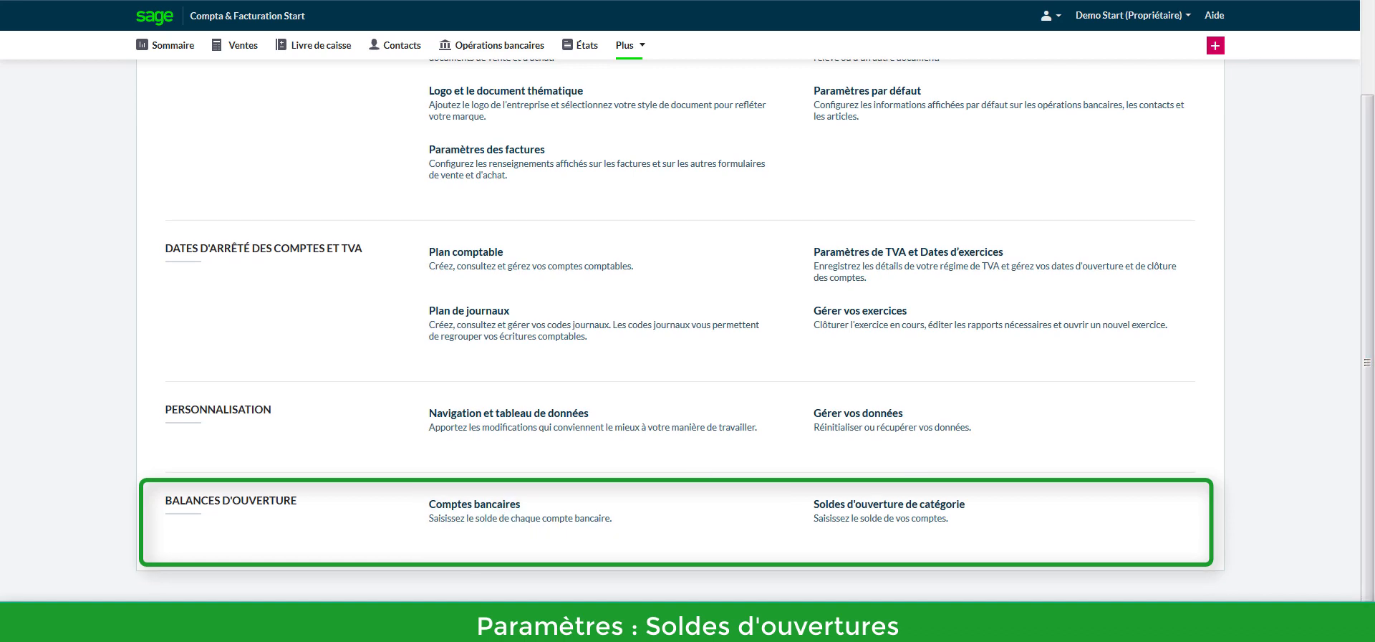
pyautogui.click(867, 521)
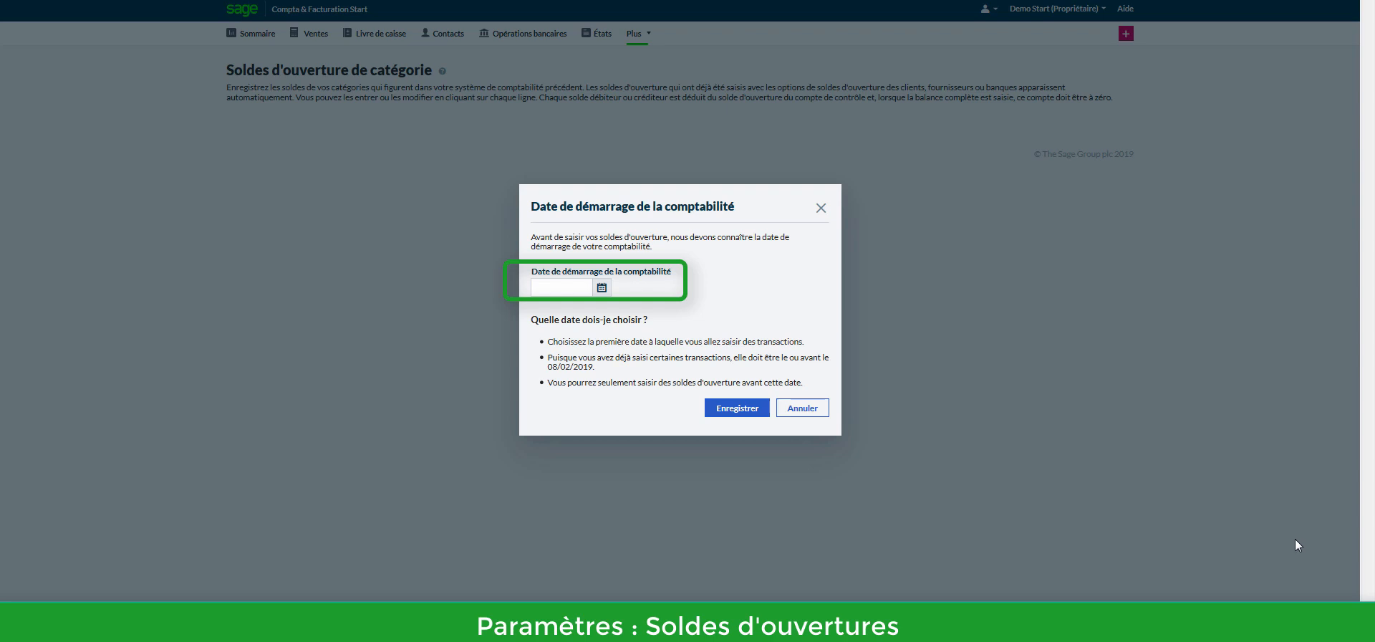
pyautogui.click(573, 288)
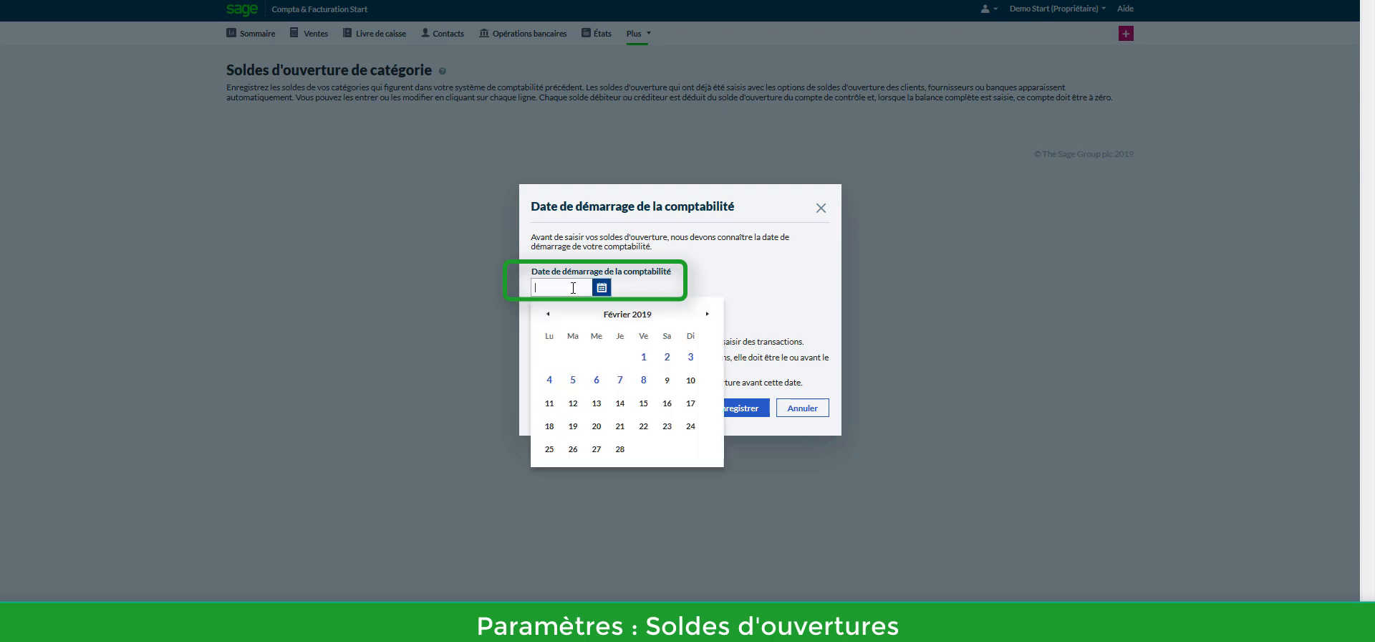
pyautogui.click(548, 314)
pyautogui.click(548, 314)
pyautogui.click(548, 314)
pyautogui.click(548, 314)
pyautogui.click(548, 313)
pyautogui.click(674, 357)
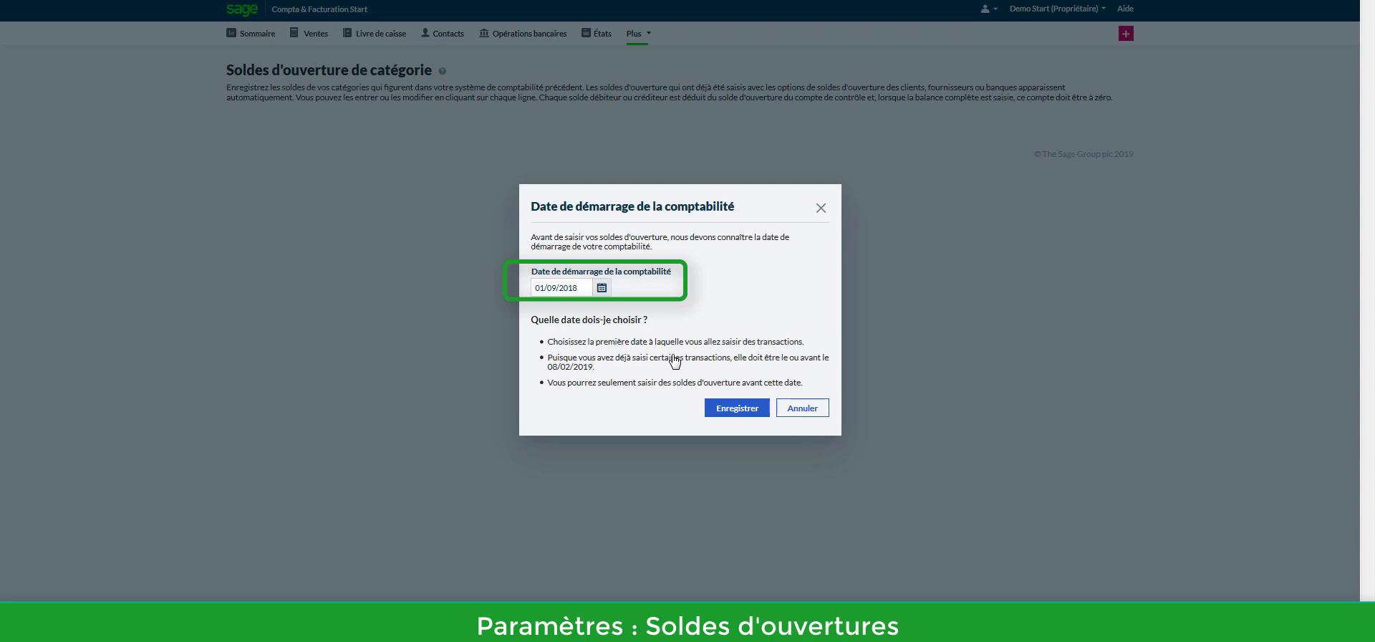
pyautogui.click(734, 409)
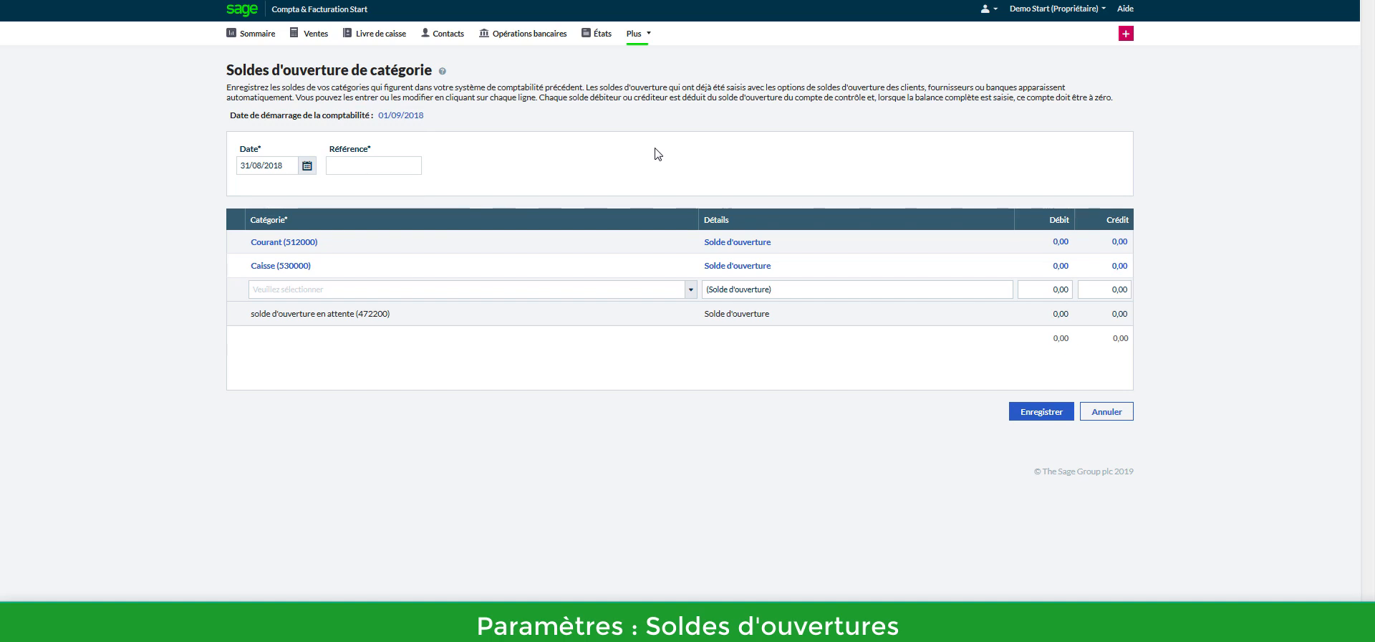
# Step: Leave the category opening balances and open the bank accounts' opening balances from the settings
pyautogui.click(391, 164)
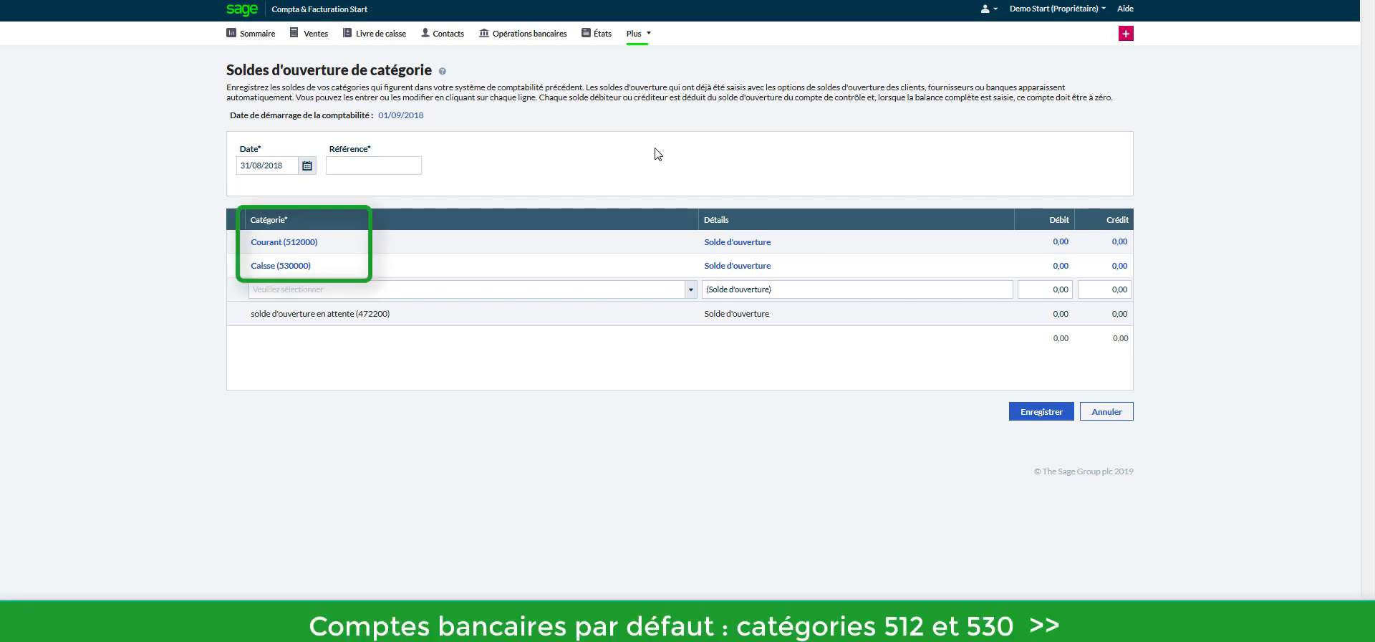
pyautogui.click(391, 164)
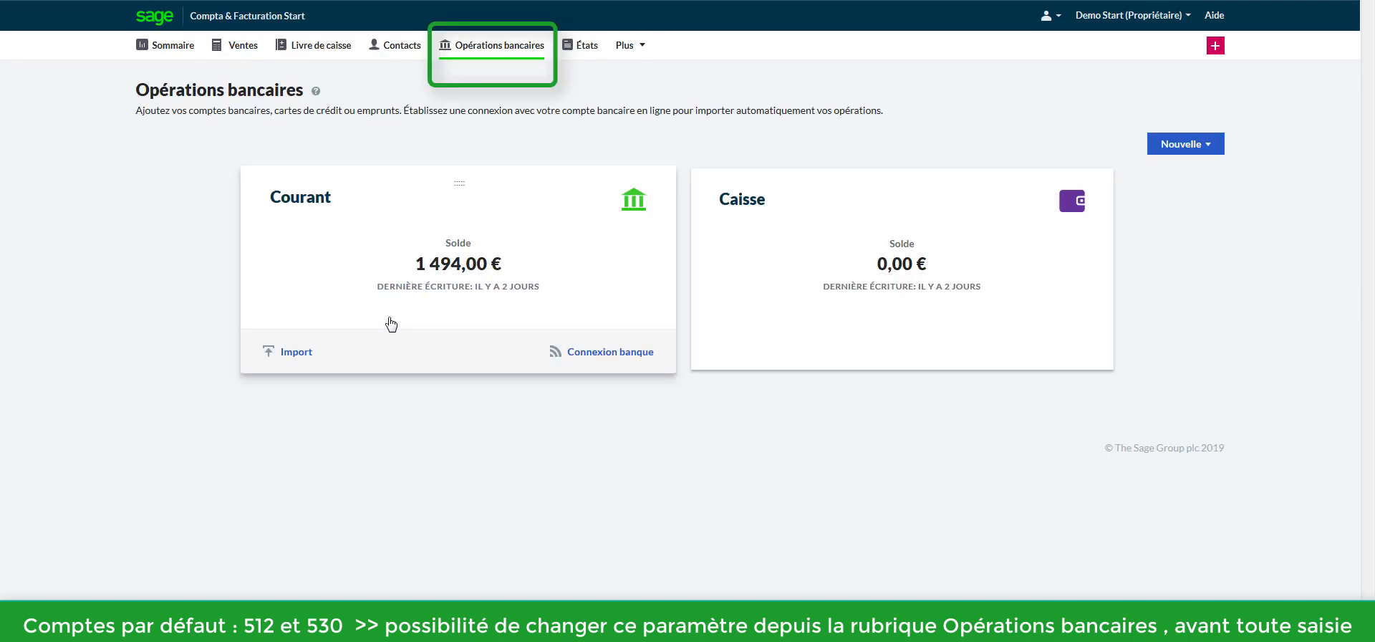
pyautogui.click(391, 324)
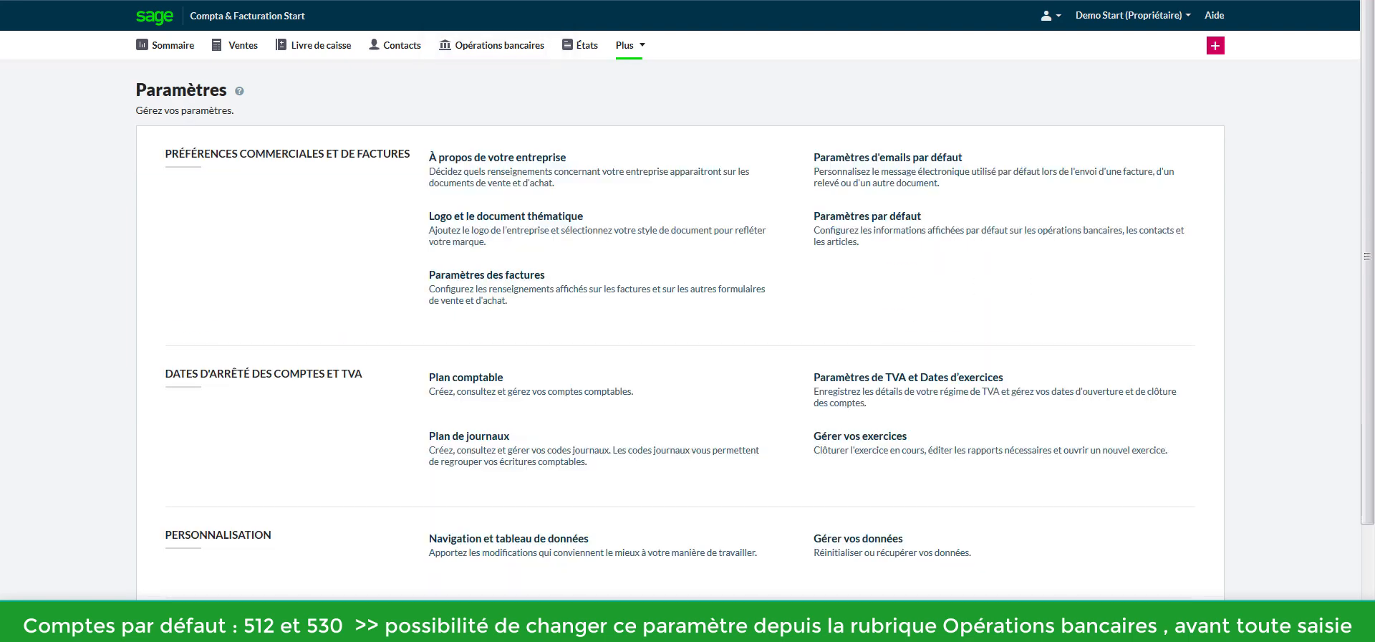
pyautogui.scroll(-1, 478, 502)
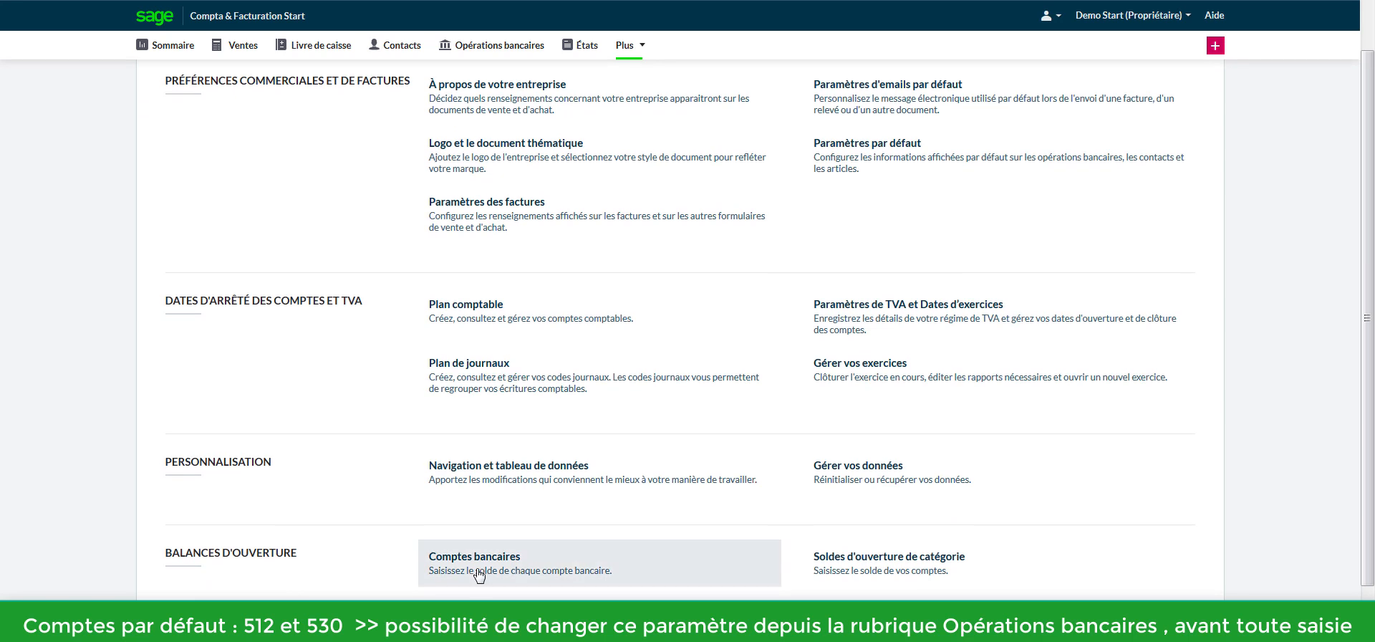
pyautogui.click(478, 570)
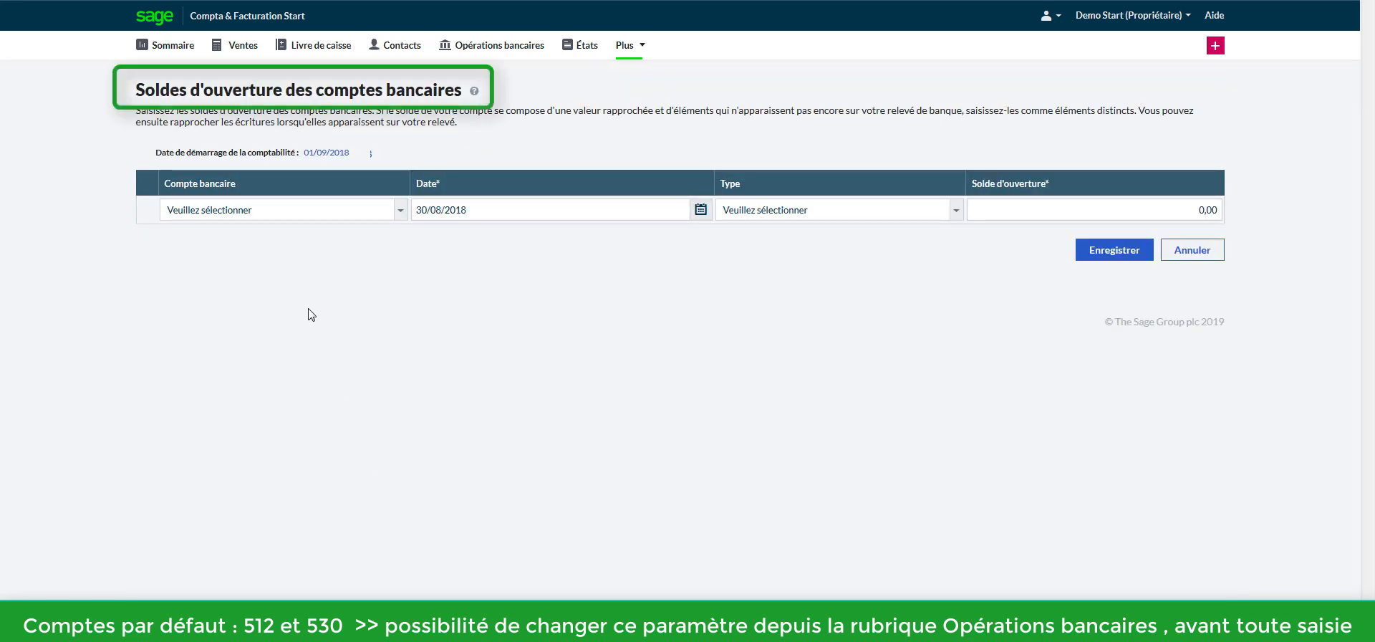
# Step: Enter an opening balance of 1000 for the Courant (512000) bank account
pyautogui.click(276, 213)
pyautogui.click(257, 244)
pyautogui.click(1067, 213)
pyautogui.write('1000')
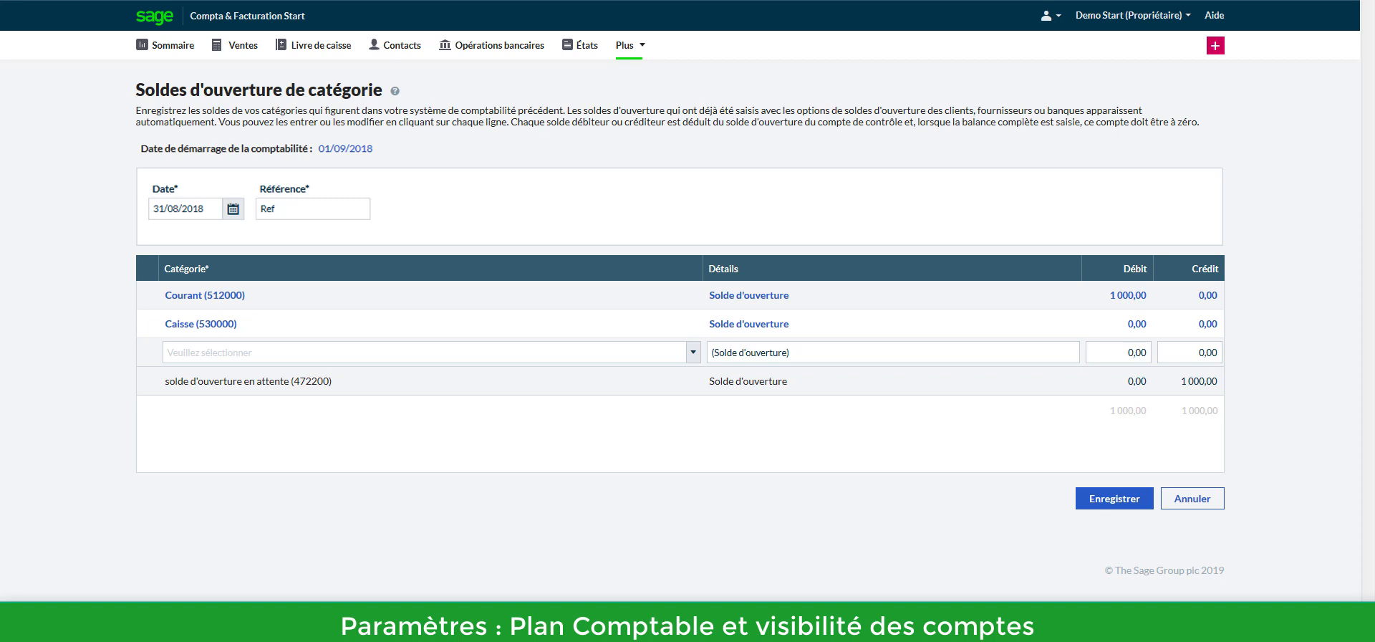
# Step: Check the categories available for the category opening balances, and open the chart of accounts from the settings
pyautogui.click(295, 356)
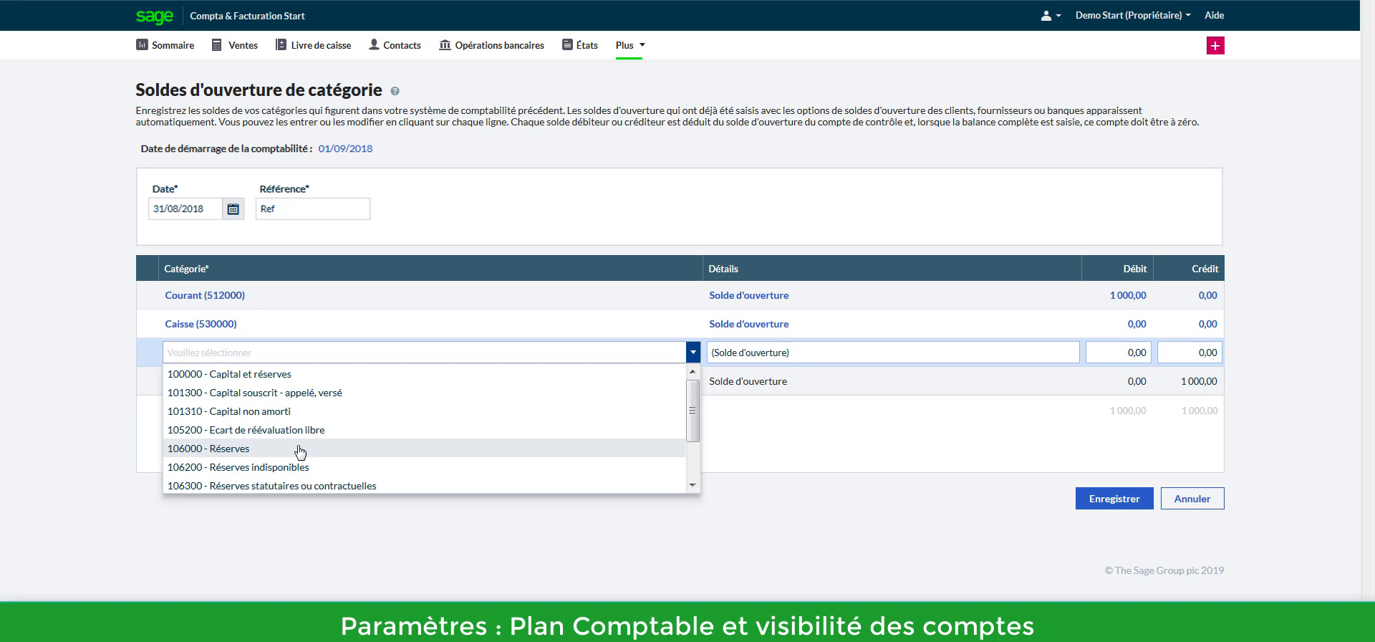
pyautogui.click(77, 445)
pyautogui.click(627, 46)
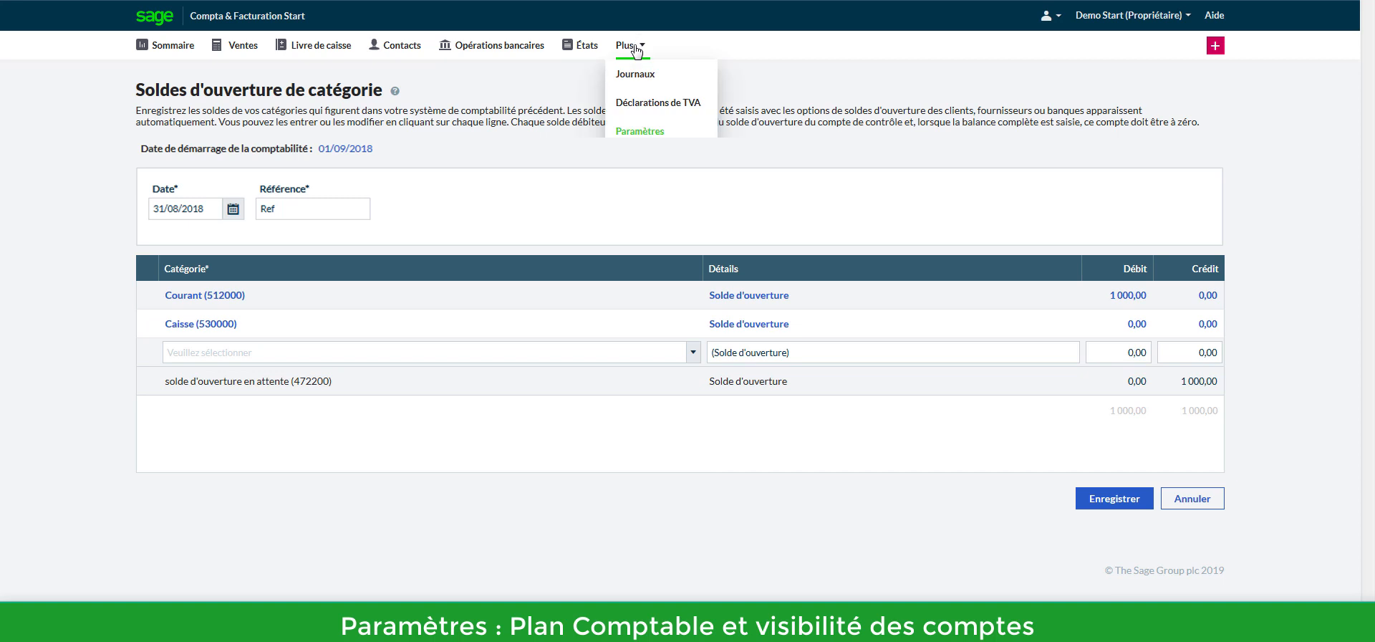
pyautogui.click(647, 132)
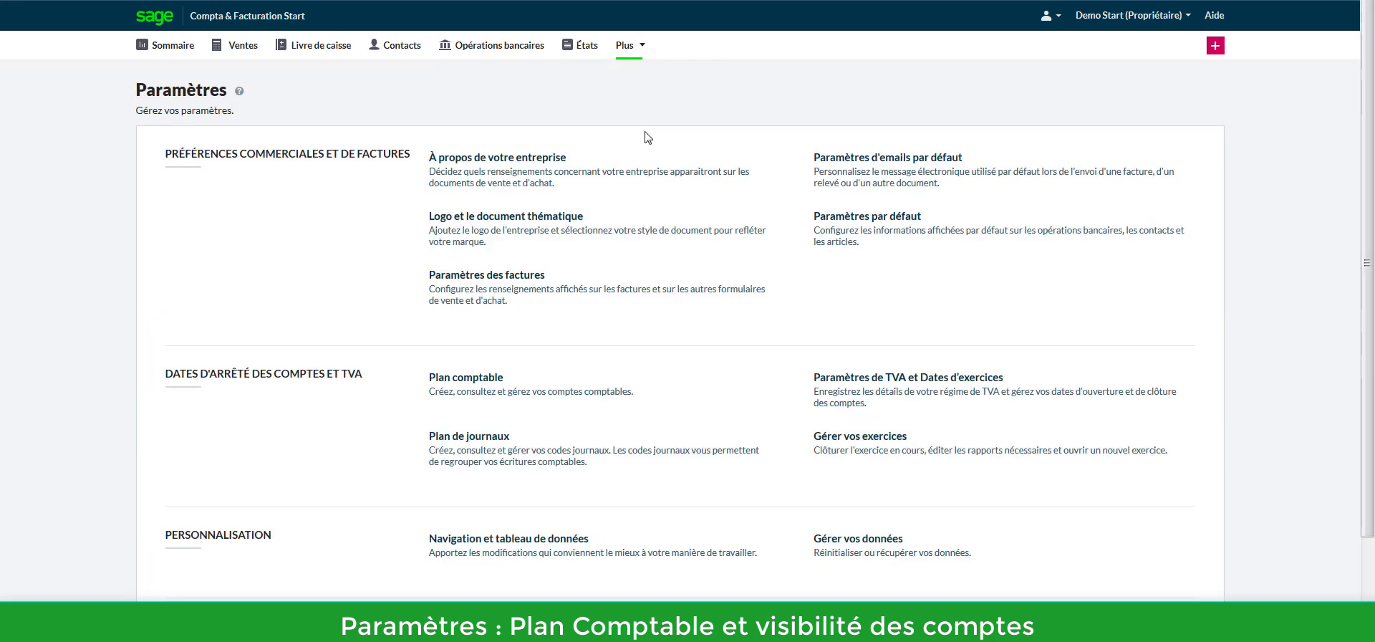
pyautogui.click(469, 382)
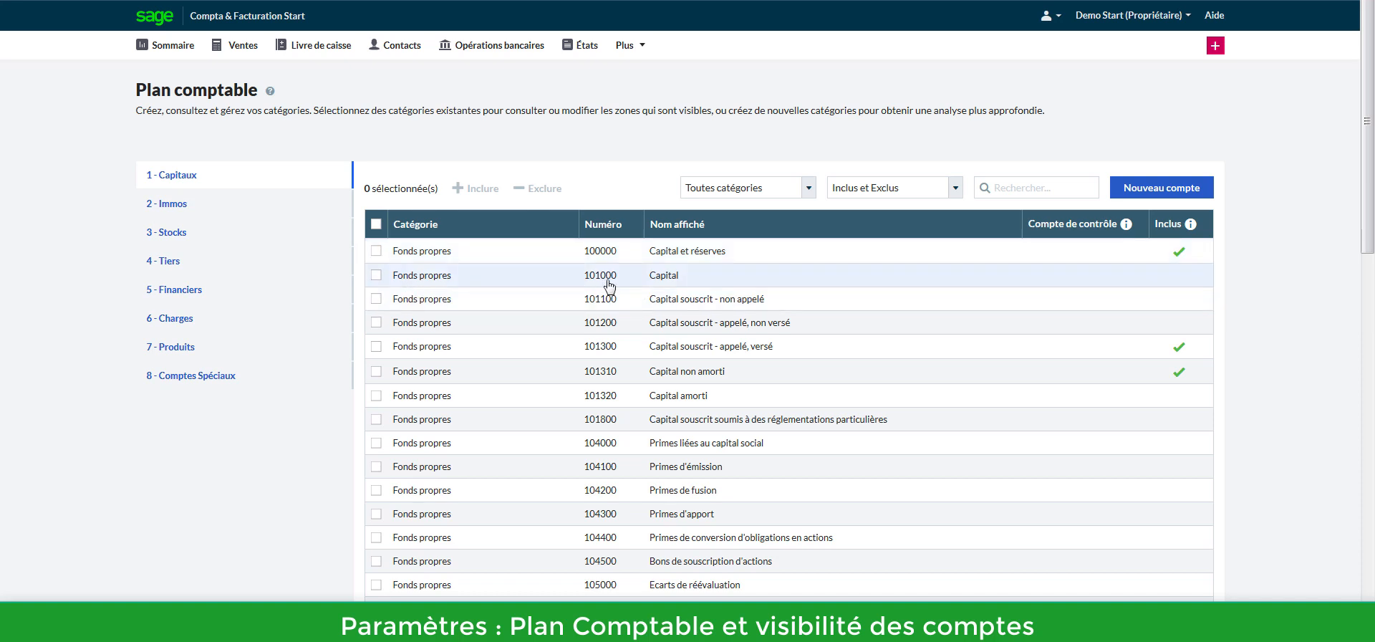
# Step: Try including account 101000 Capital and duplicating it as account 101444, and cancel without saving
pyautogui.click(379, 281)
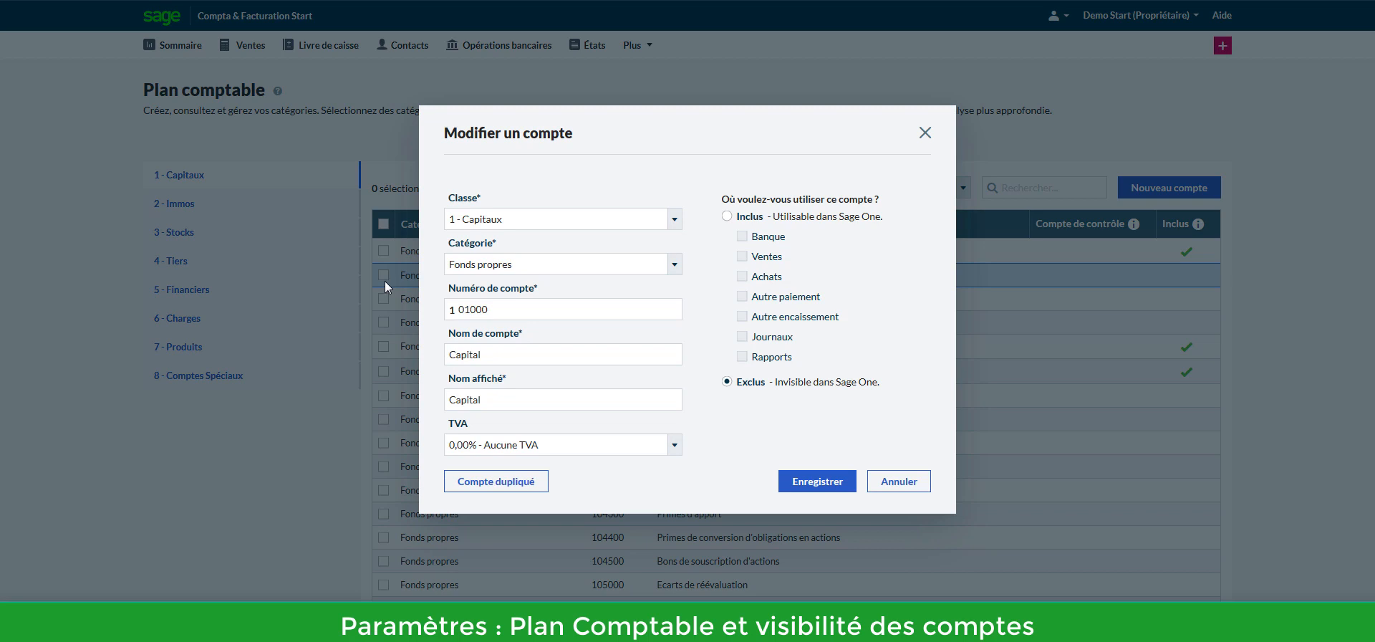
pyautogui.click(757, 221)
pyautogui.click(510, 489)
pyautogui.write('01444')
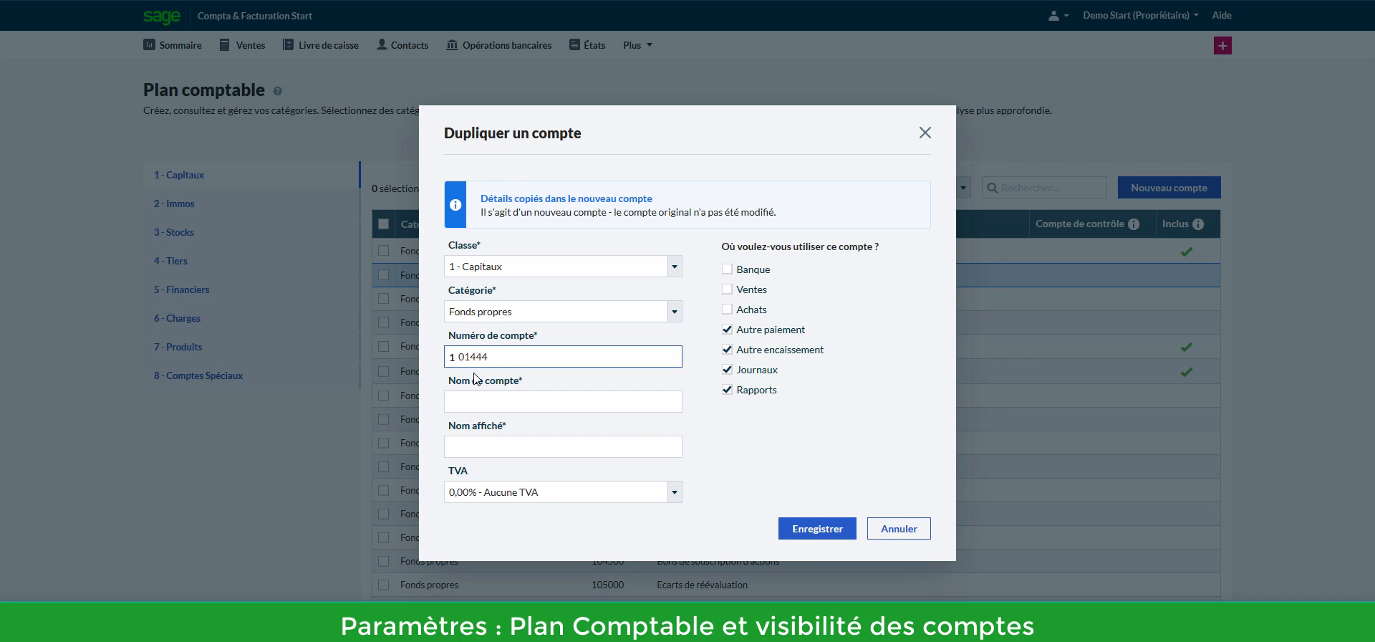
pyautogui.click(896, 527)
# Step: Look through the chart of accounts, select the class 4 Tiers accounts, and search for 401
pyautogui.scroll(-1, 707, 312)
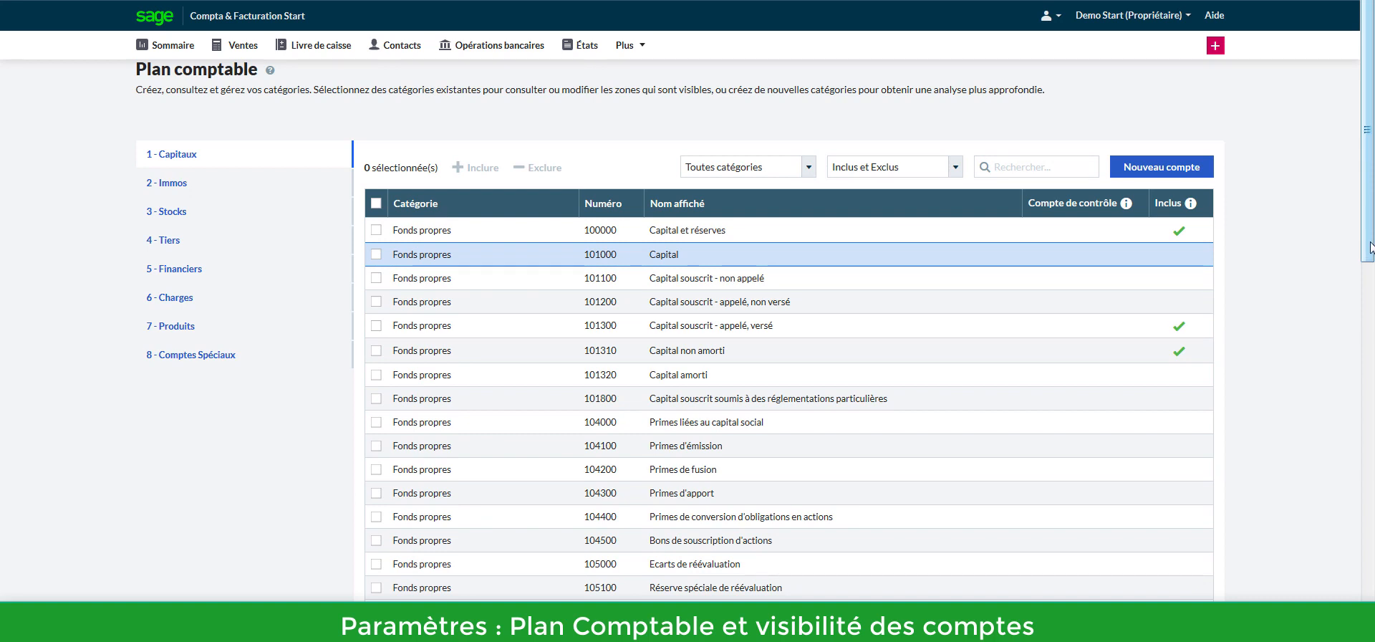
pyautogui.moveTo(1370, 247); pyautogui.dragTo(1366, 564)
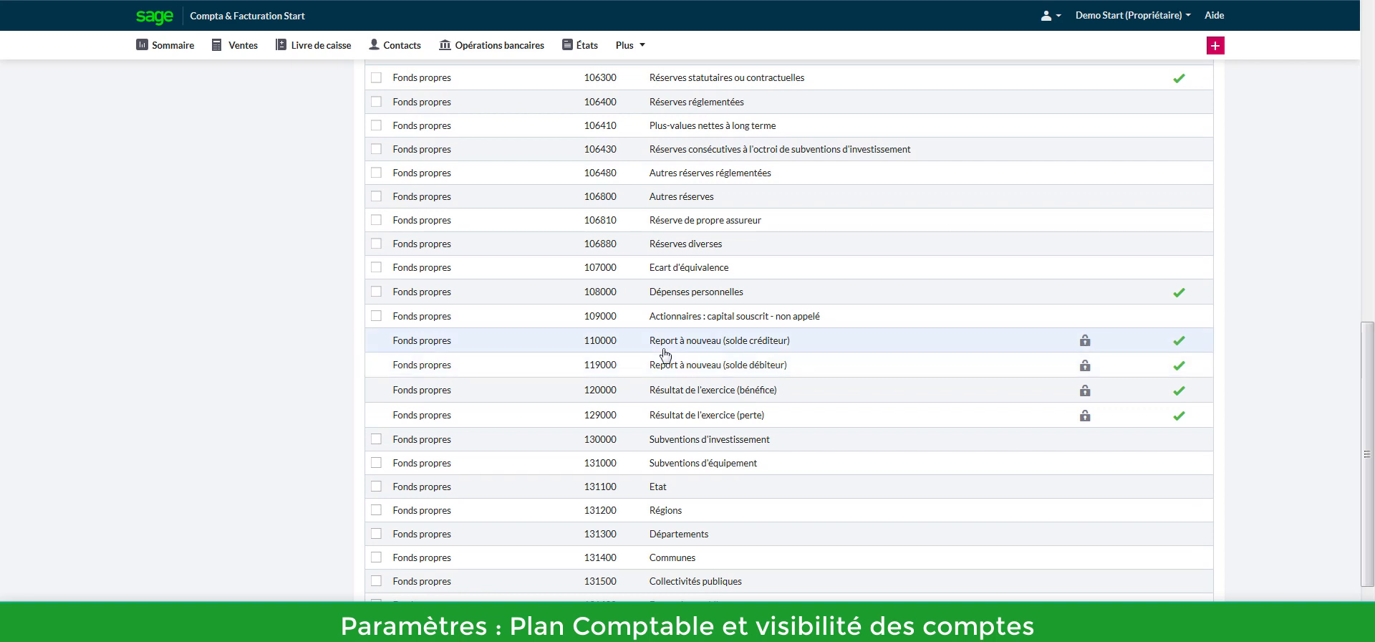
pyautogui.moveTo(1372, 401); pyautogui.dragTo(1372, 79)
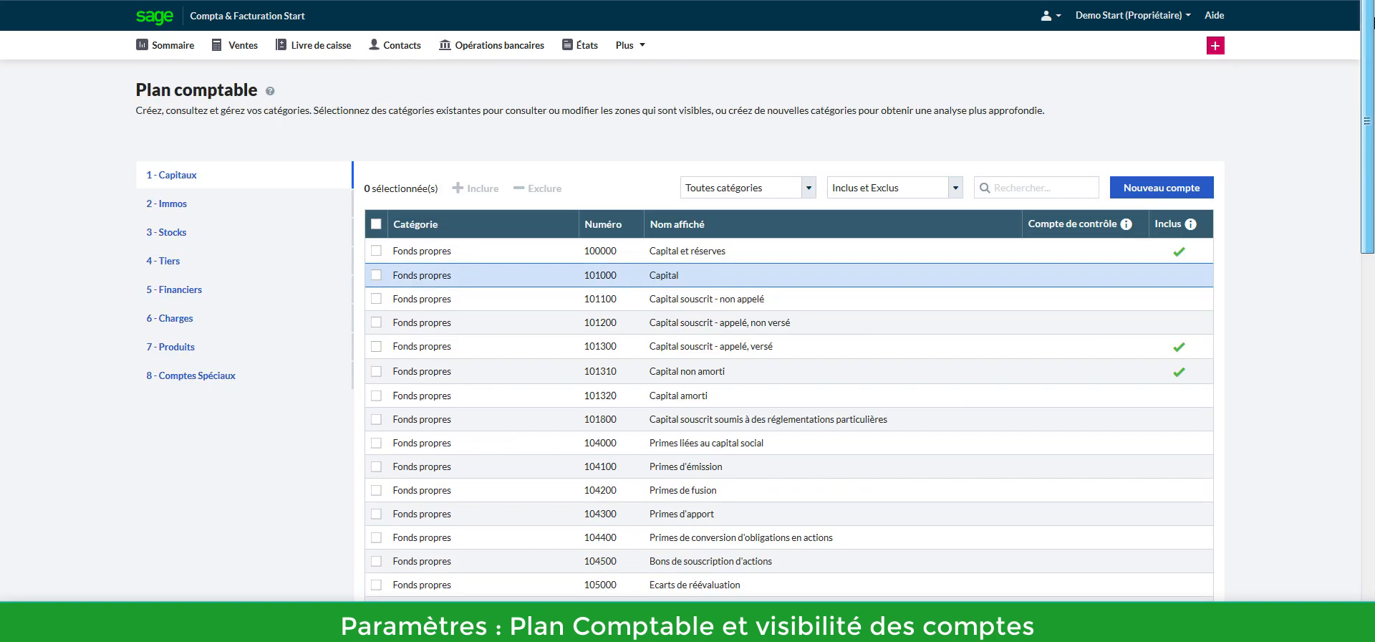
pyautogui.click(163, 263)
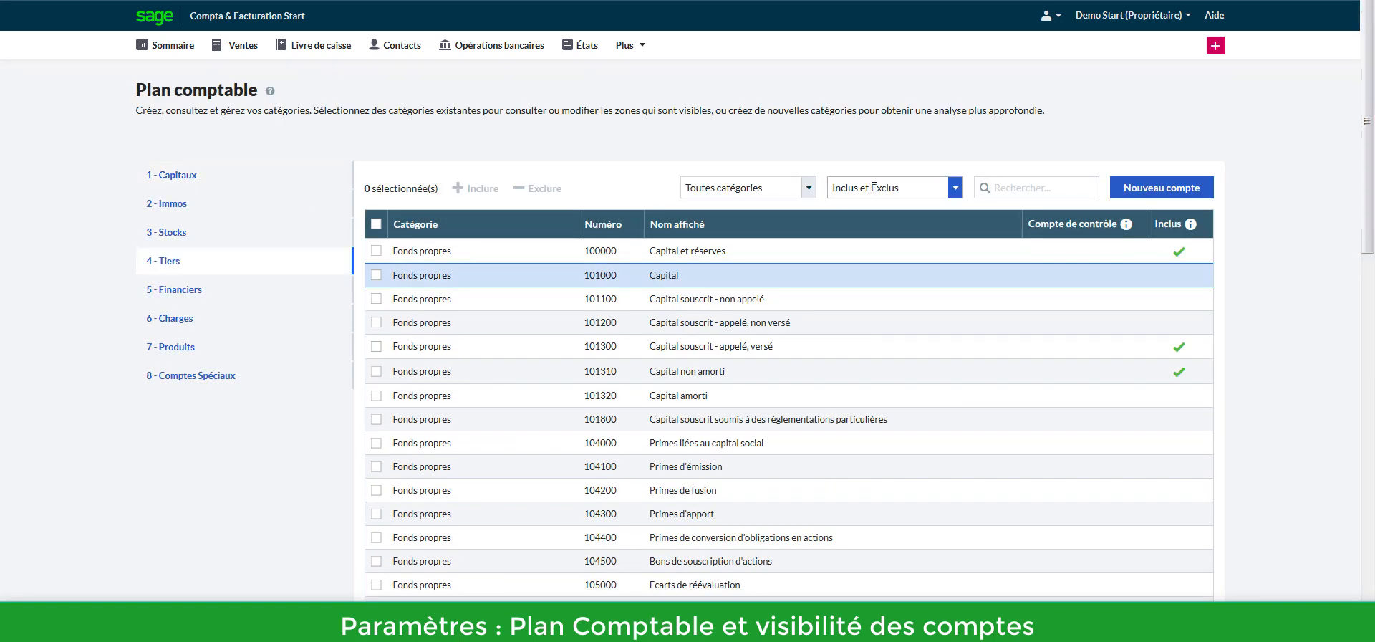
pyautogui.click(1006, 189)
pyautogui.write("'à&")
pyautogui.press('BackSpace')
pyautogui.press('BackSpace')
pyautogui.press('BackSpace')
pyautogui.write('401')
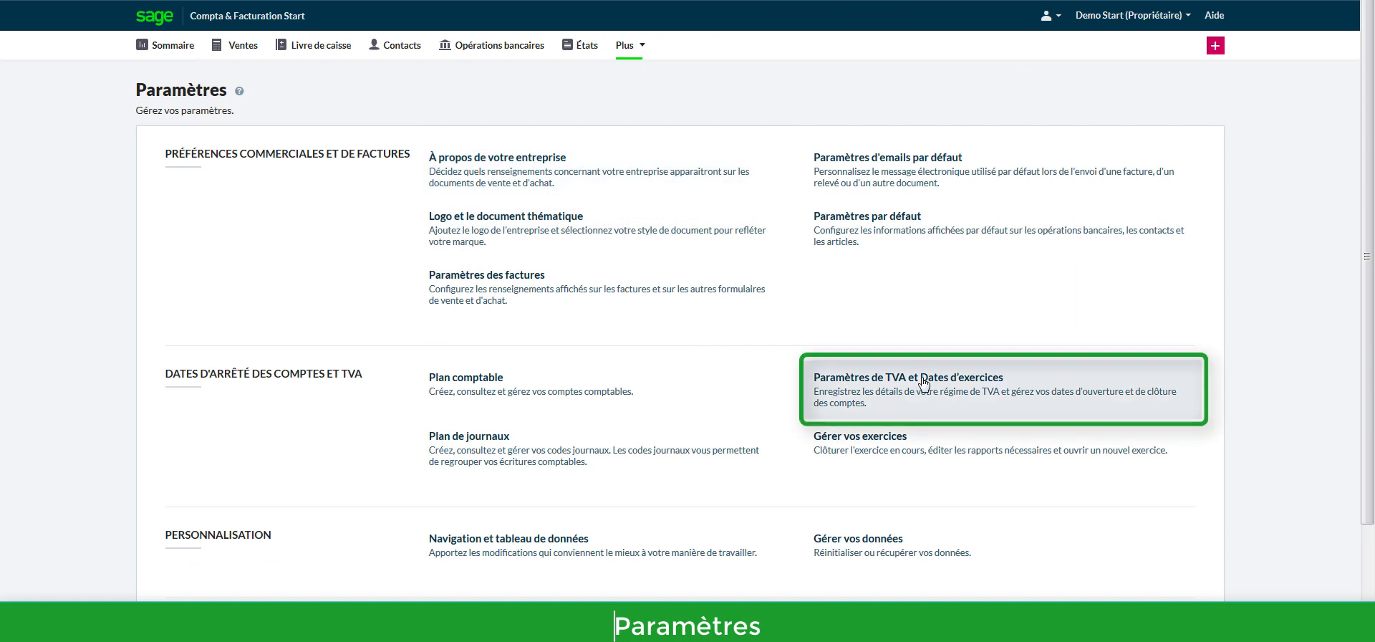
# Step: Review the document template and company logo in the logo and theme settings, and open the invoice settings
pyautogui.moveTo(1373, 305); pyautogui.dragTo(1373, 343)
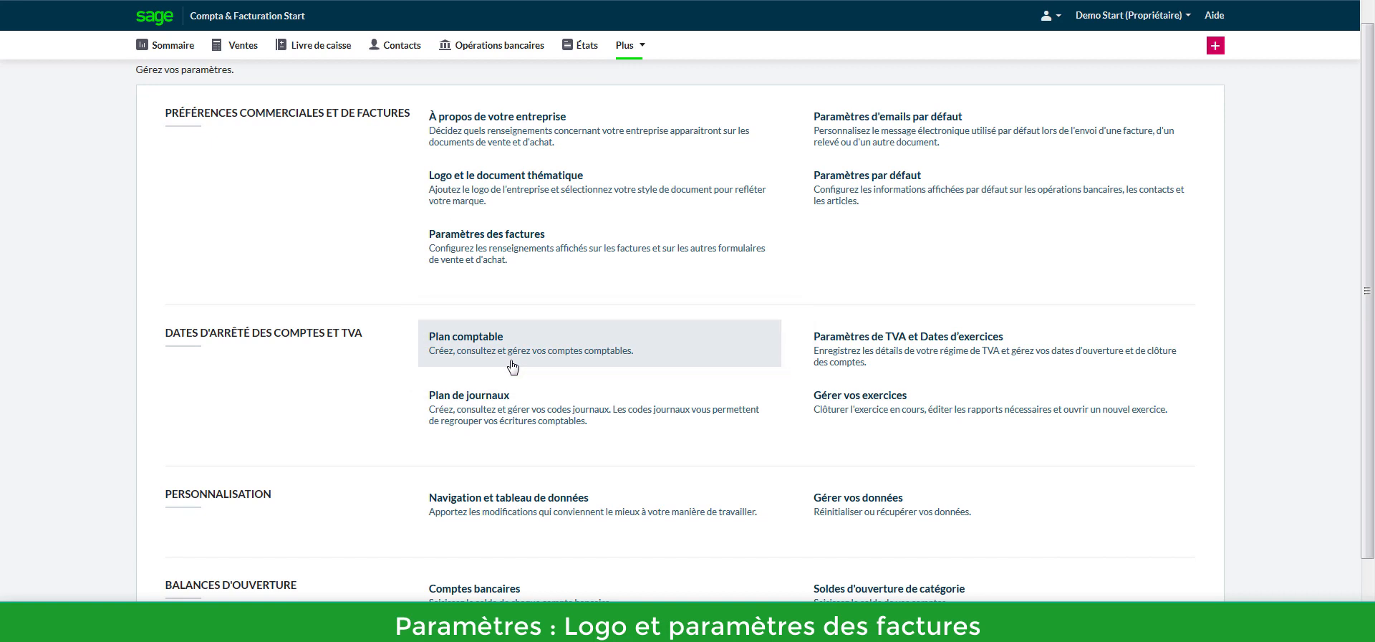
pyautogui.click(560, 188)
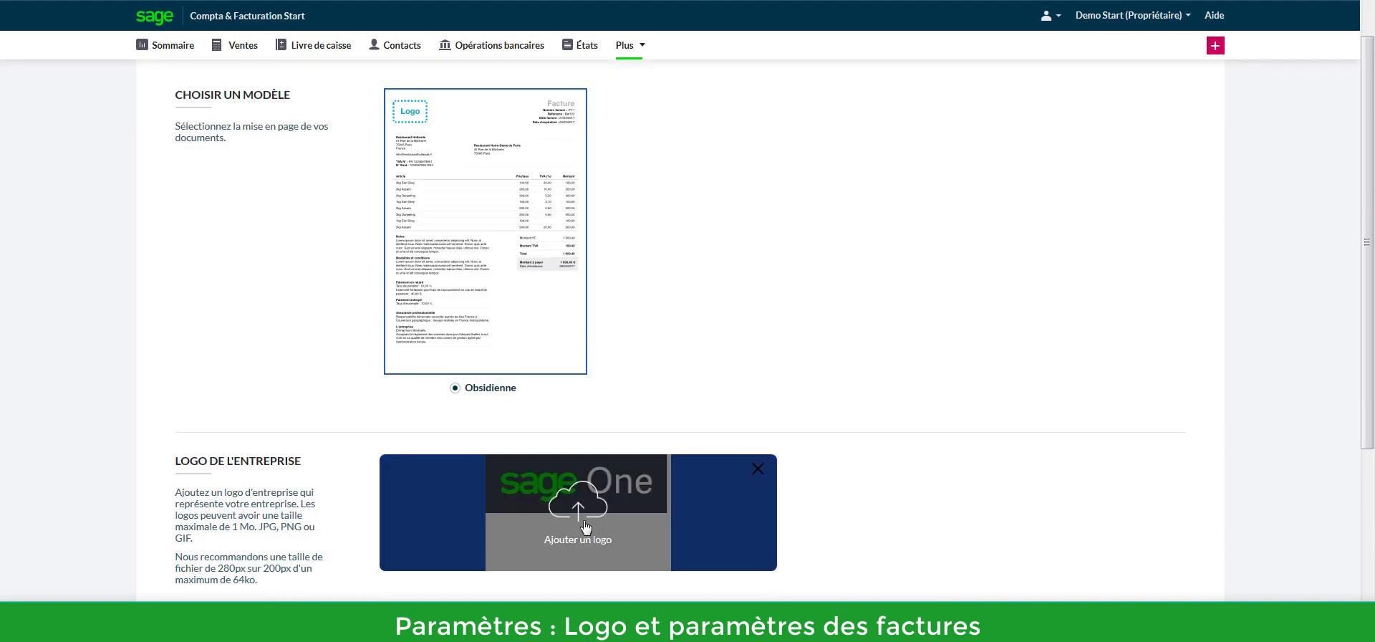
pyautogui.scroll(-4, 585, 526)
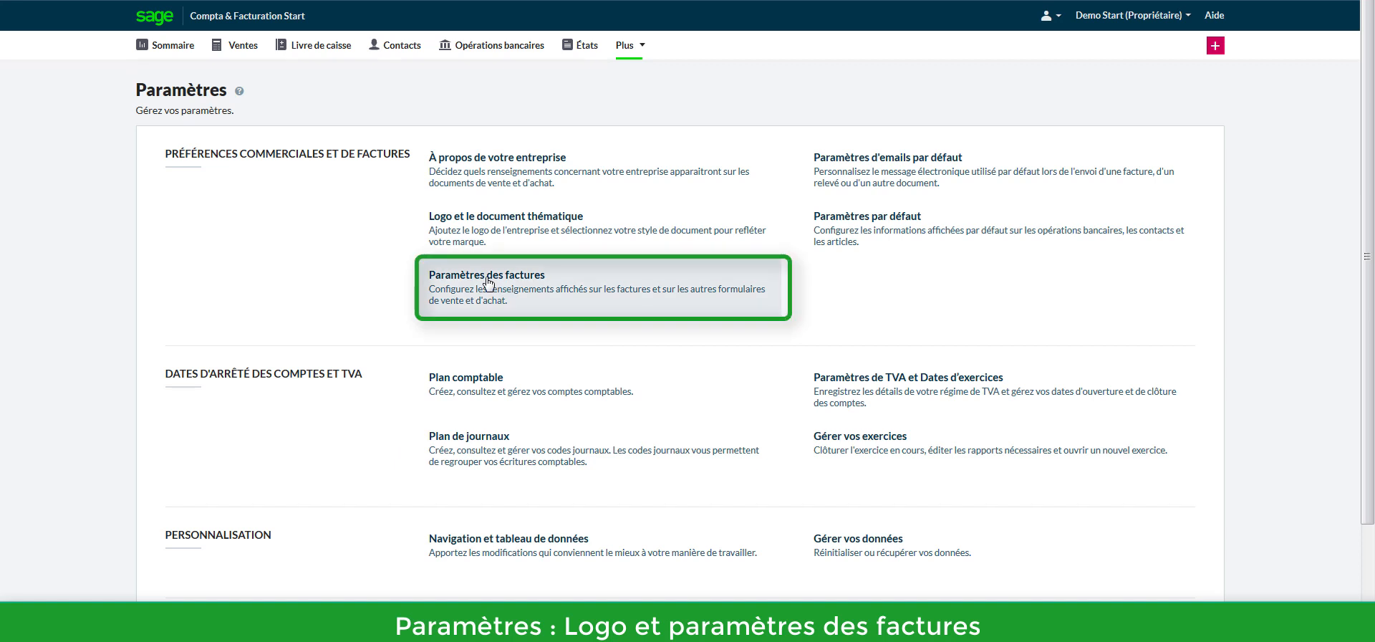
pyautogui.click(488, 282)
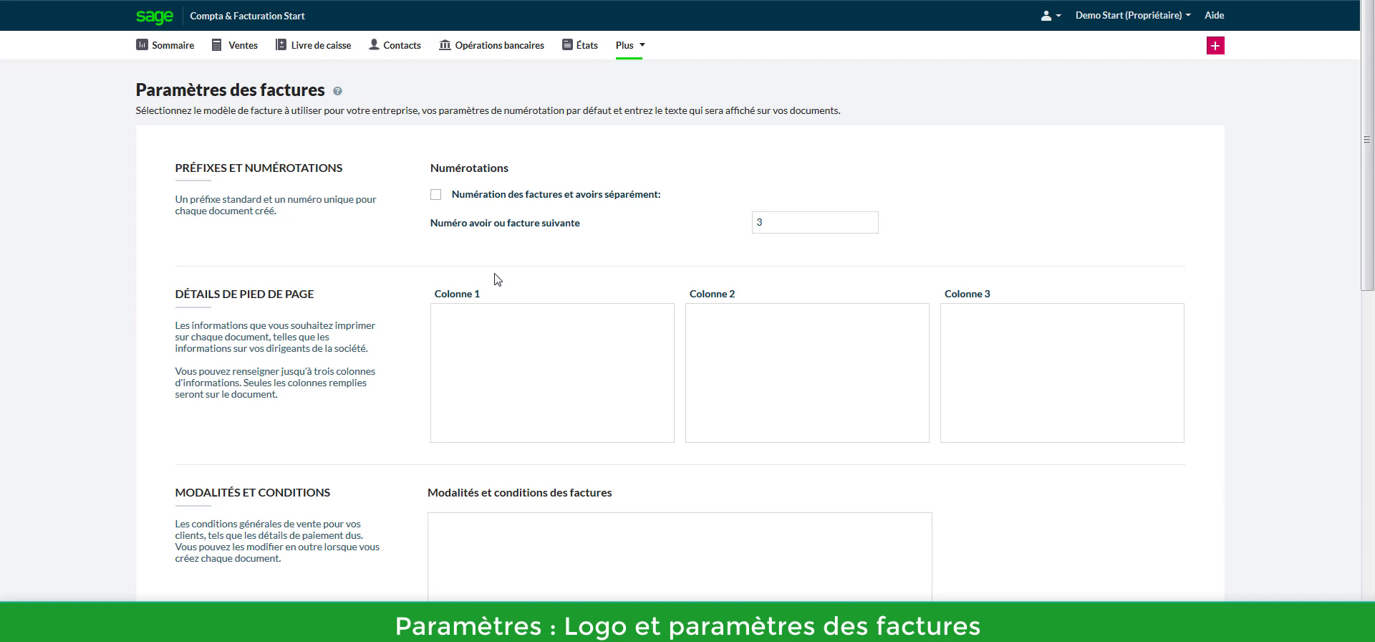
# Step: Try setting the next invoice or credit note number to 156
pyautogui.doubleClick(796, 223)
pyautogui.write('&(-')
pyautogui.press('BackSpace')
pyautogui.press('BackSpace')
pyautogui.press('BackSpace')
pyautogui.write('156')
# Step: Enable separate numbering for invoices and credit notes, and check the next-number field of each
pyautogui.click(436, 197)
pyautogui.click(787, 224)
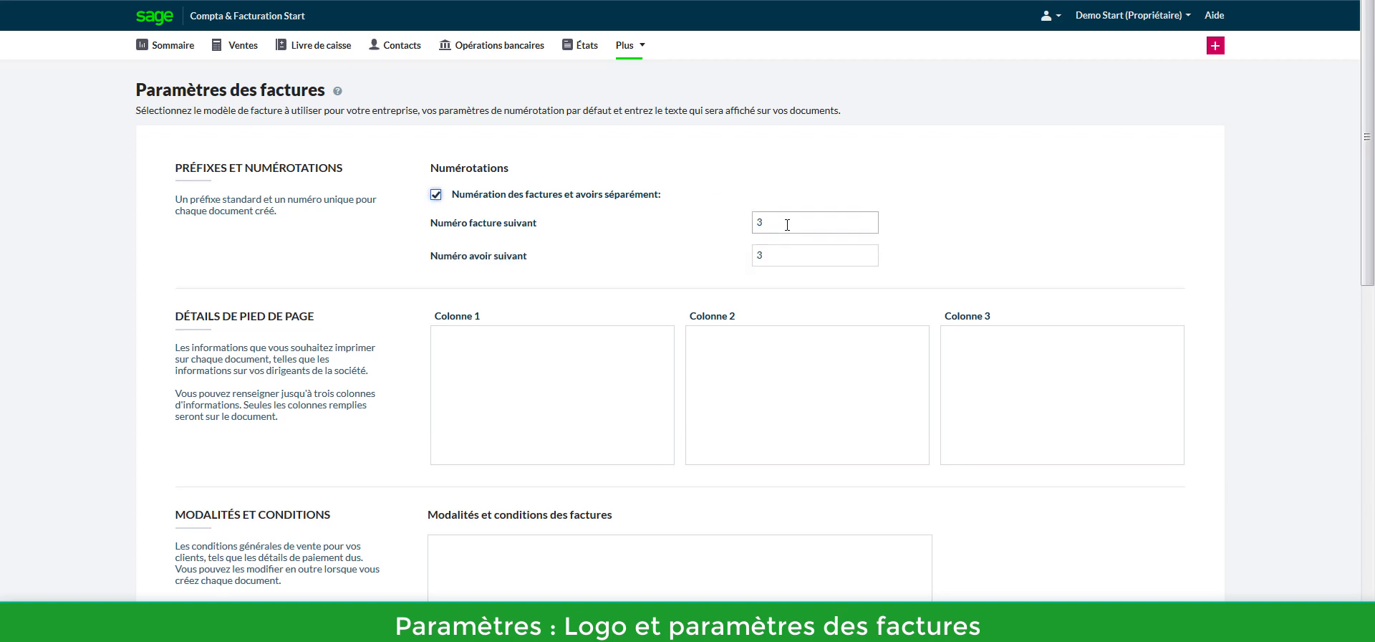
pyautogui.click(781, 258)
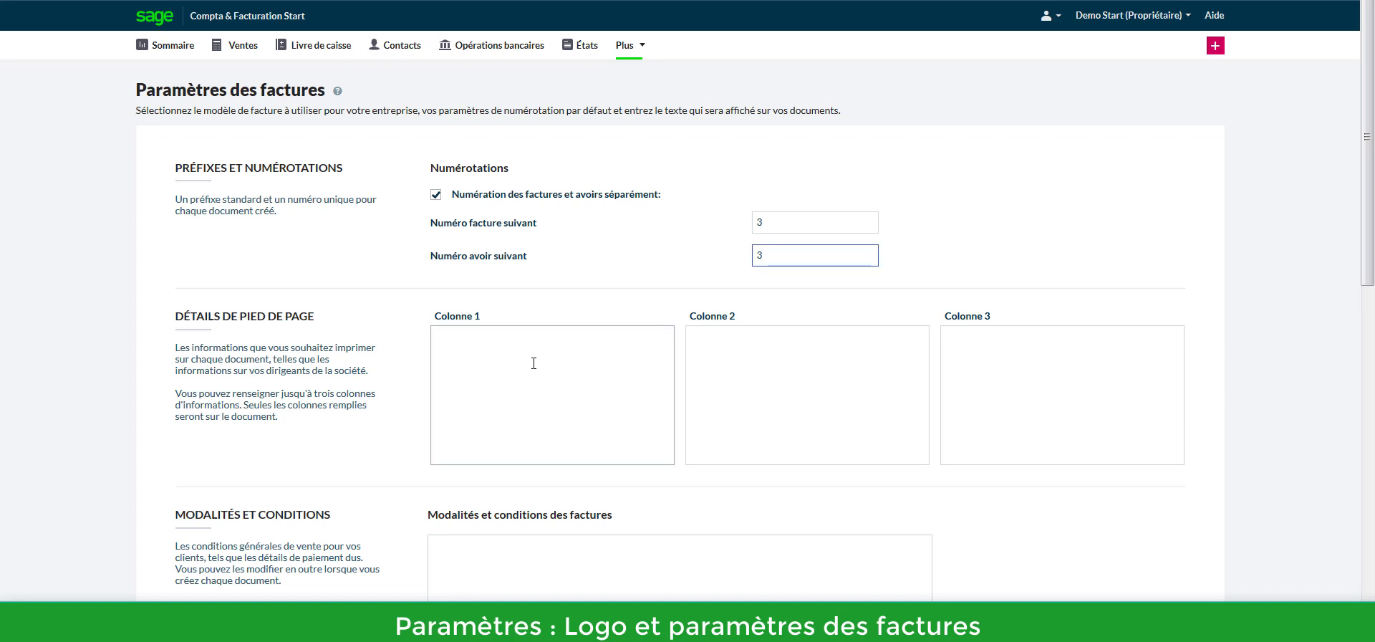
# Step: Review the footer columns, credit note notes, professional insurance, and penalty and discount rates in the invoice settings
pyautogui.click(497, 368)
pyautogui.click(853, 368)
pyautogui.click(1061, 362)
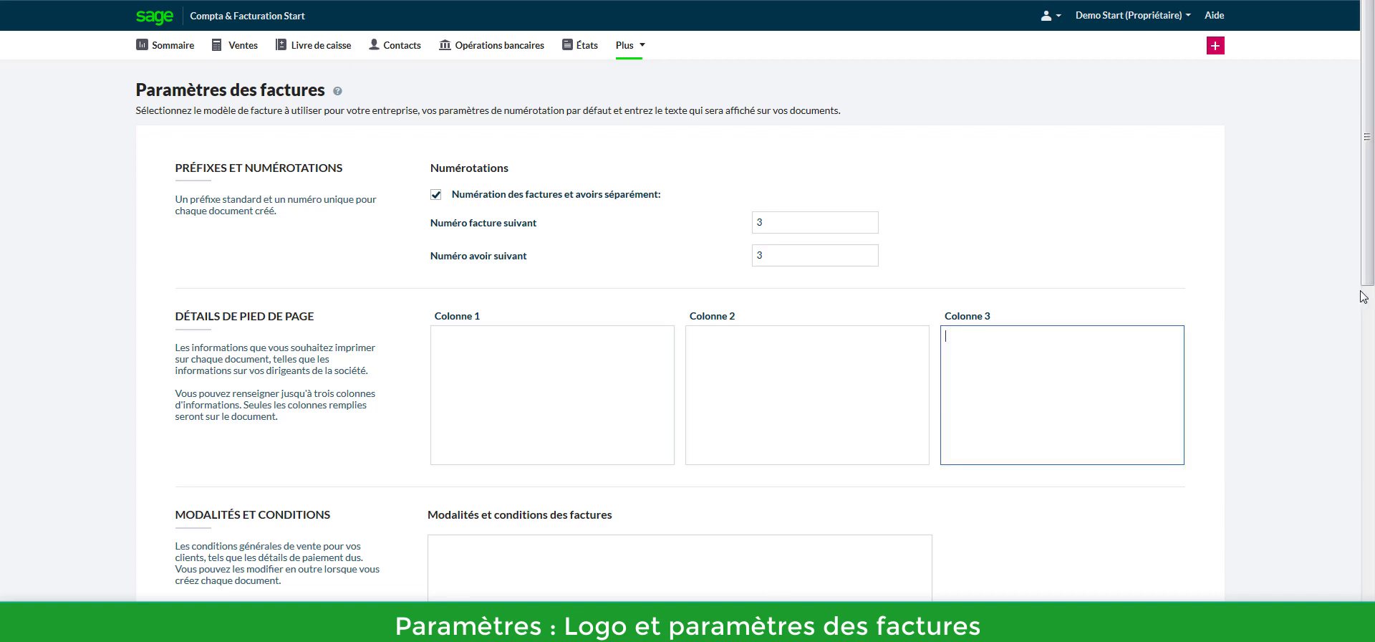
pyautogui.moveTo(1374, 276); pyautogui.dragTo(1373, 526)
pyautogui.click(514, 216)
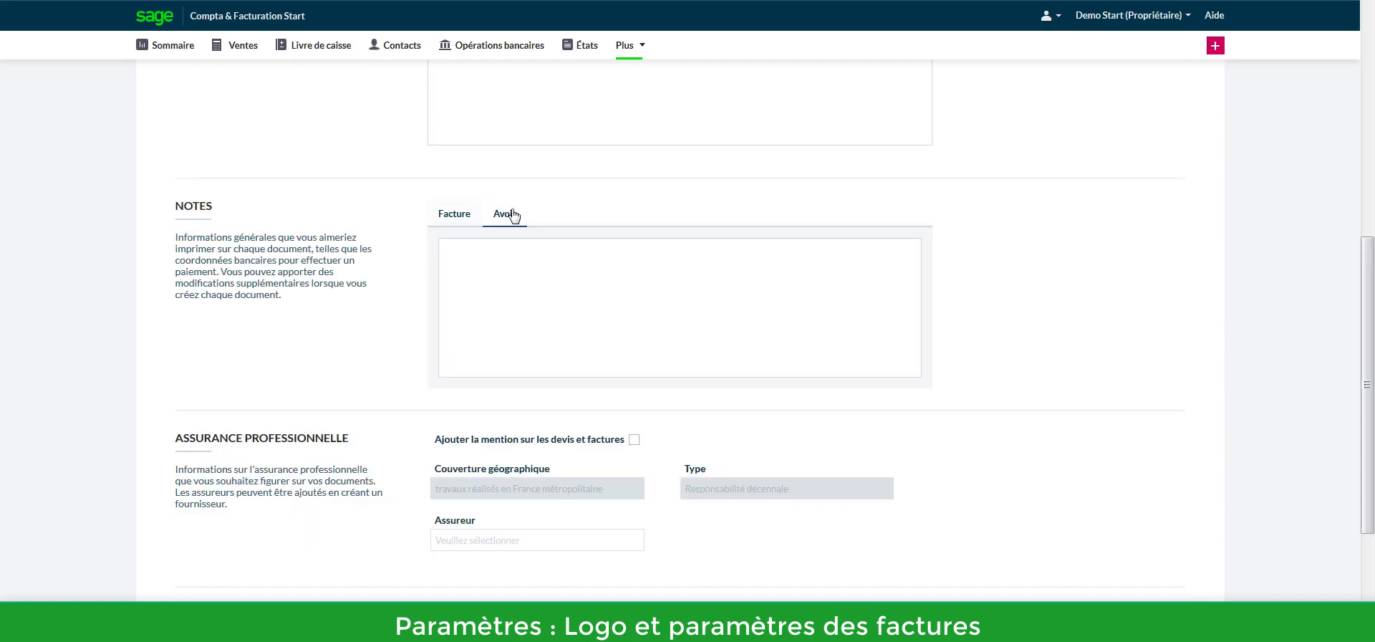
pyautogui.scroll(-2, 256, 491)
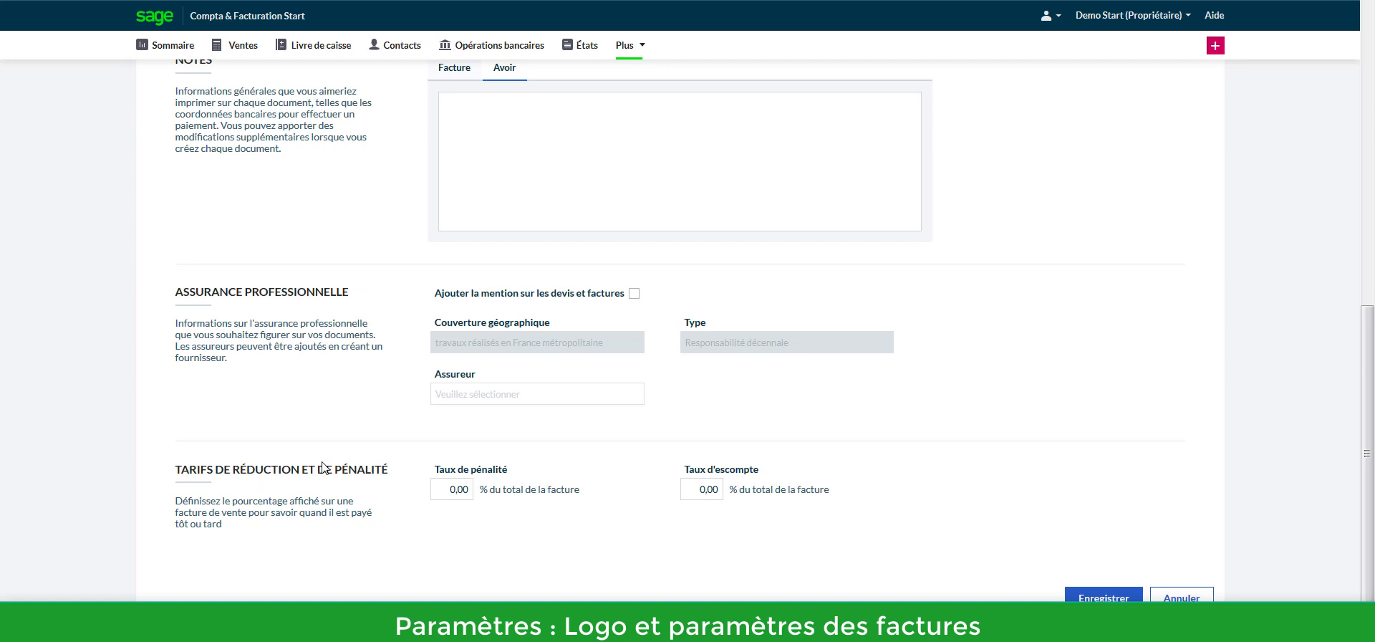
pyautogui.scroll(-1, 437, 566)
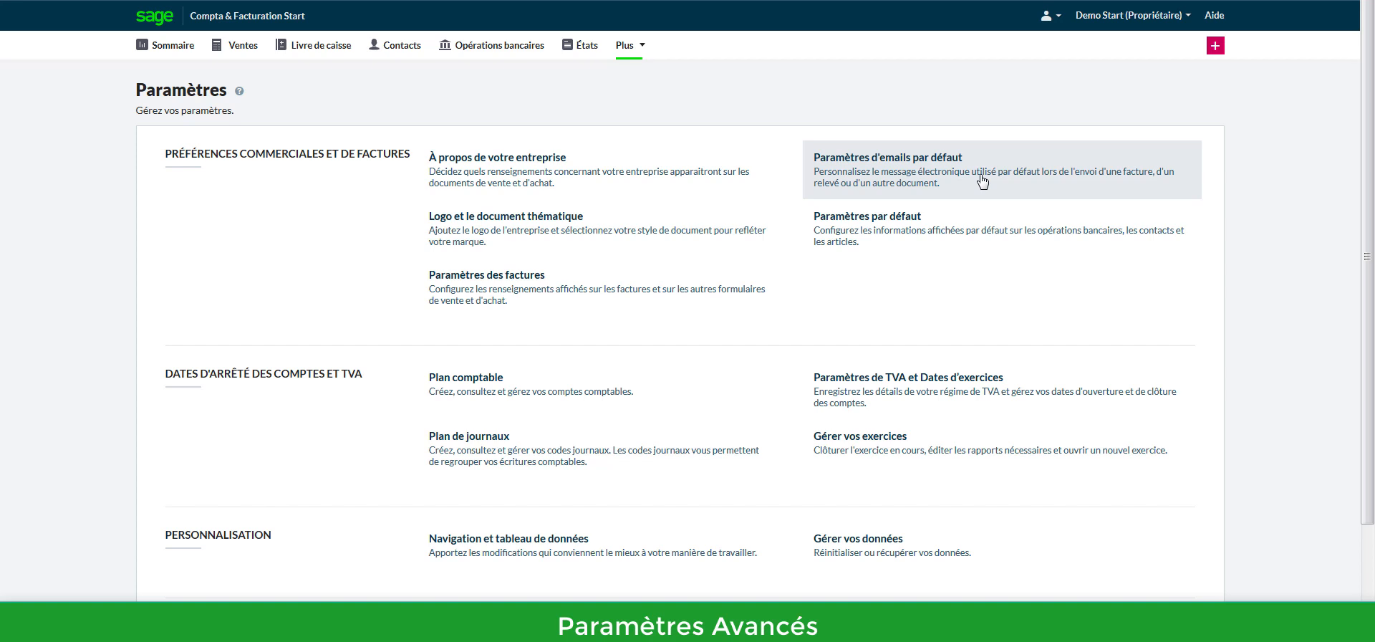
# Step: In the default settings, look up the 707 accounts for the new receipt category and save the default categories
pyautogui.click(961, 246)
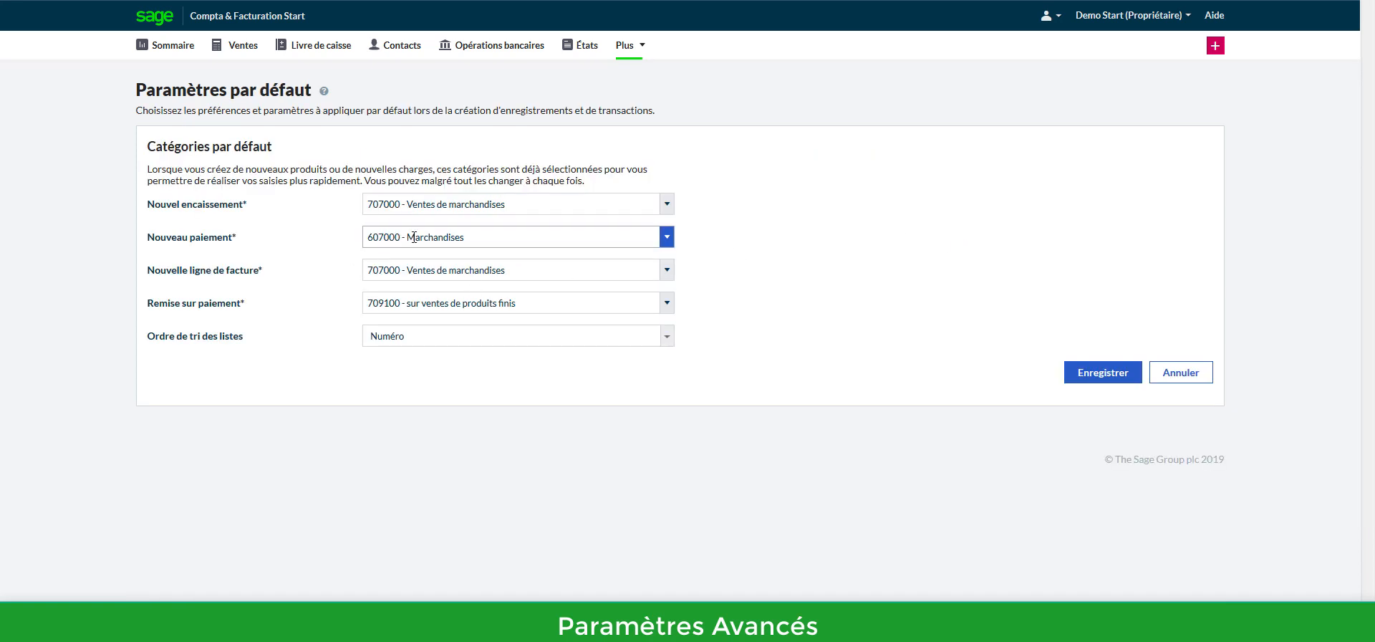
pyautogui.click(408, 206)
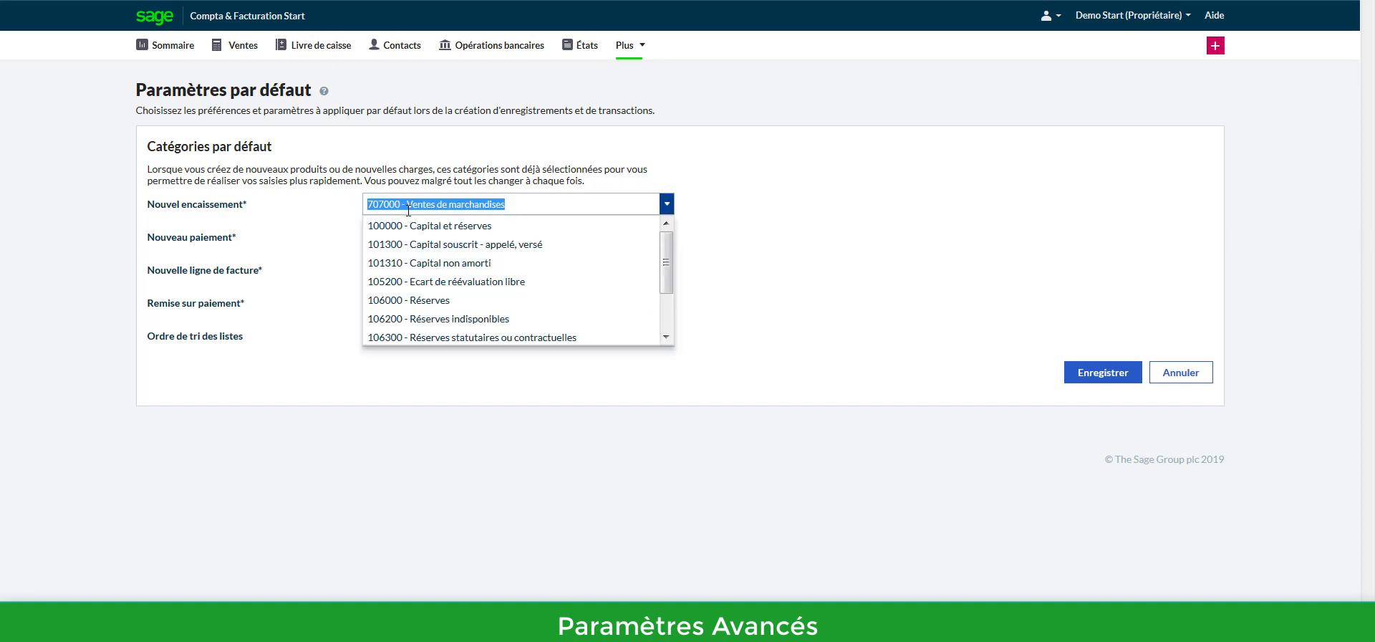
pyautogui.write('707')
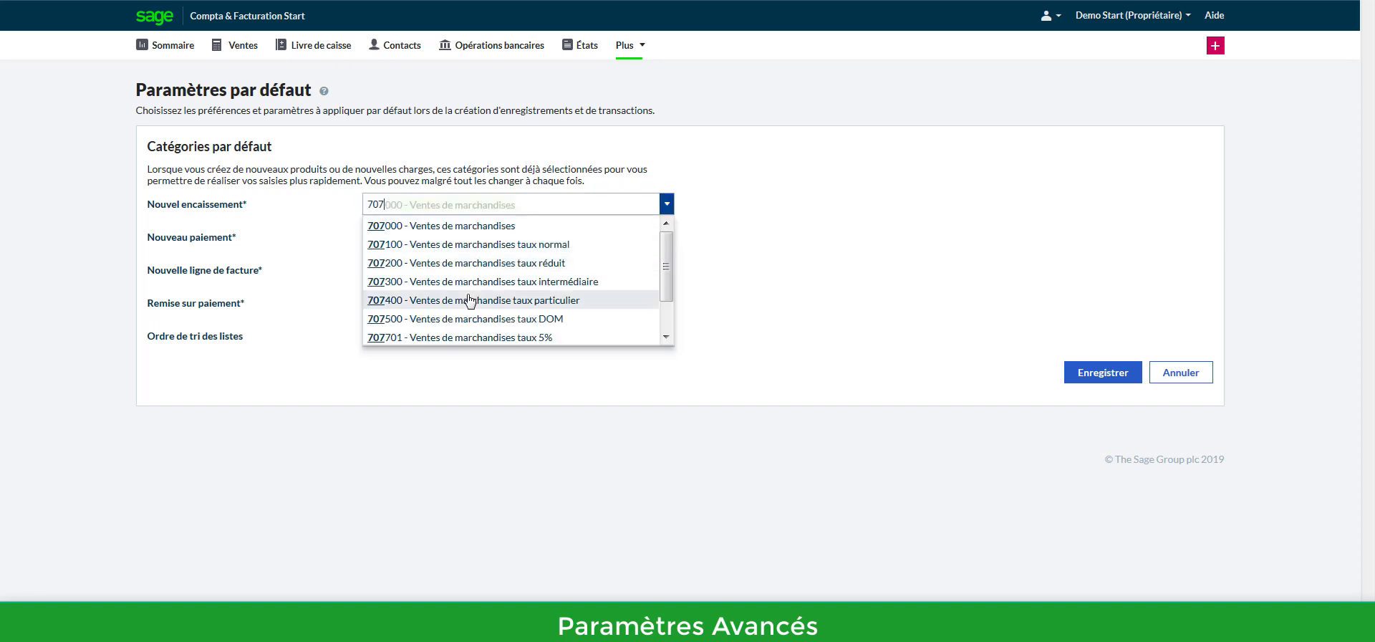
pyautogui.scroll(-2, 460, 280)
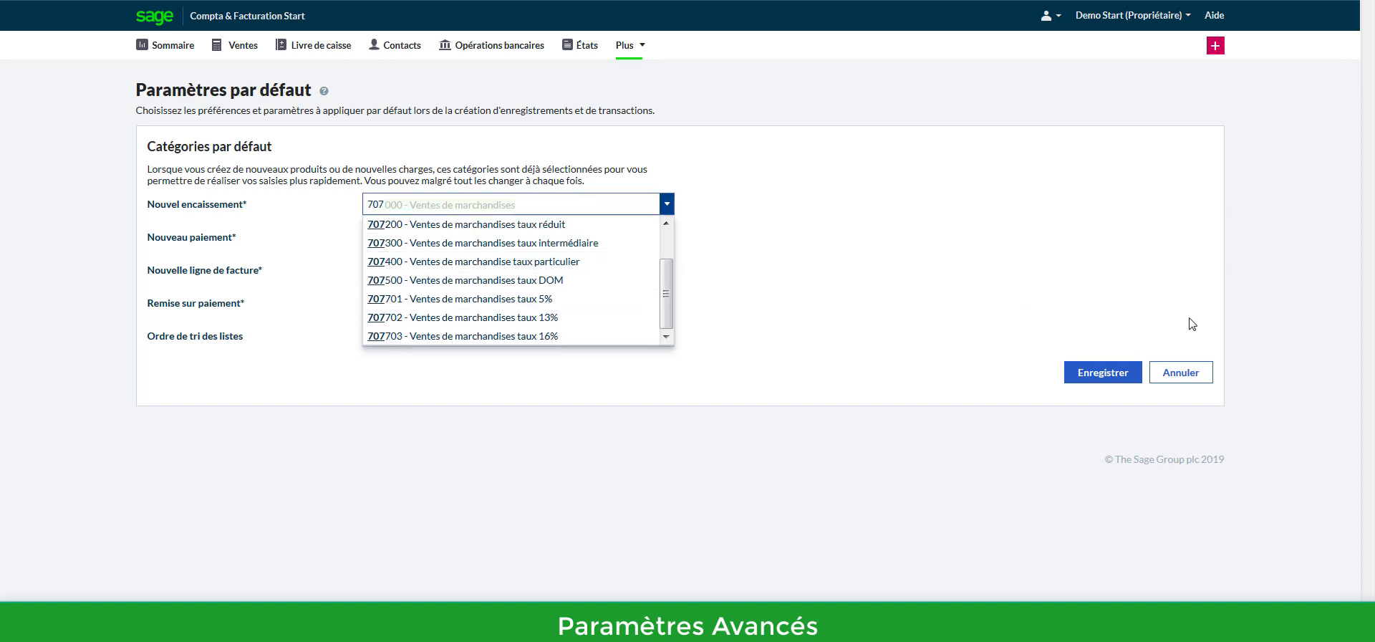
pyautogui.click(1136, 374)
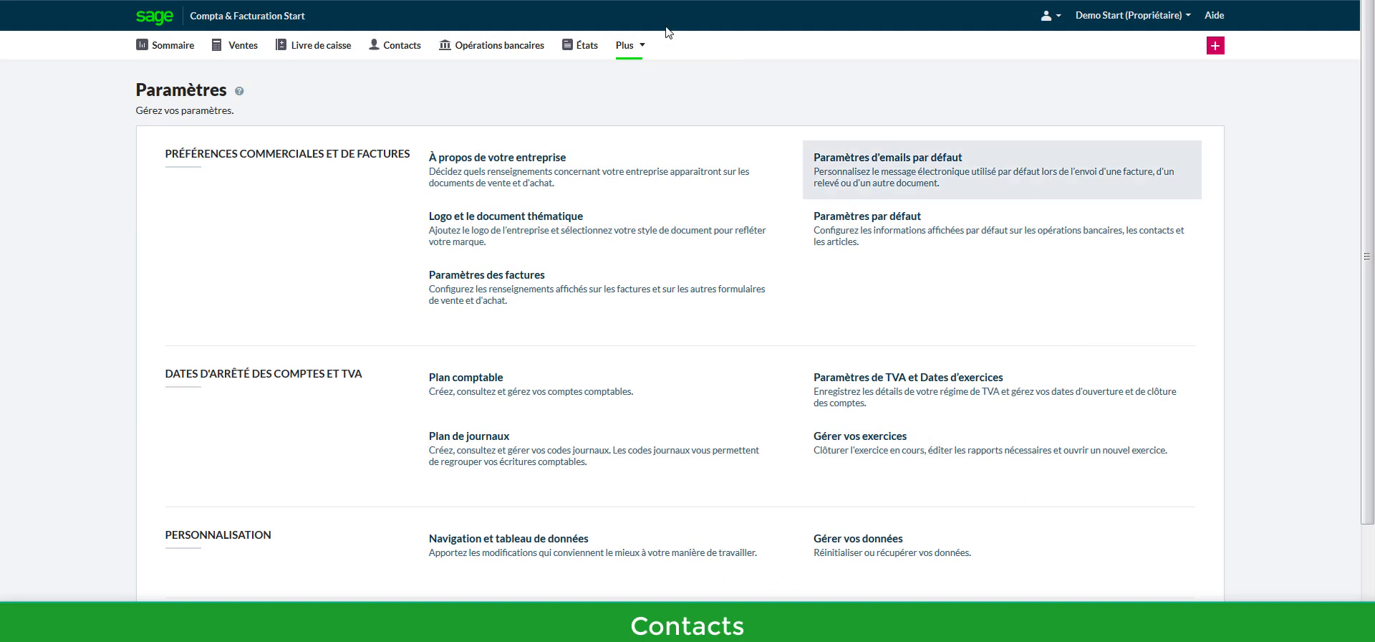
# Step: Create the client CLIENT B in the contacts, filling in the first address line and the city, and save it
pyautogui.click(398, 47)
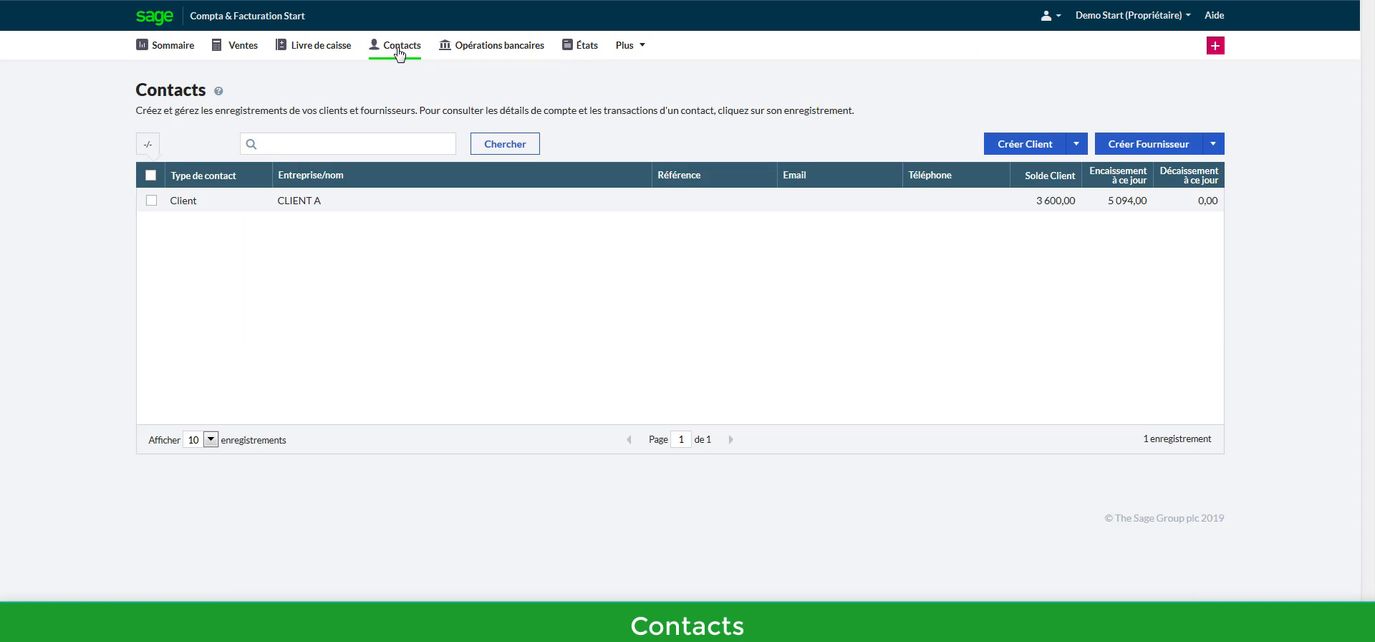
pyautogui.click(1029, 147)
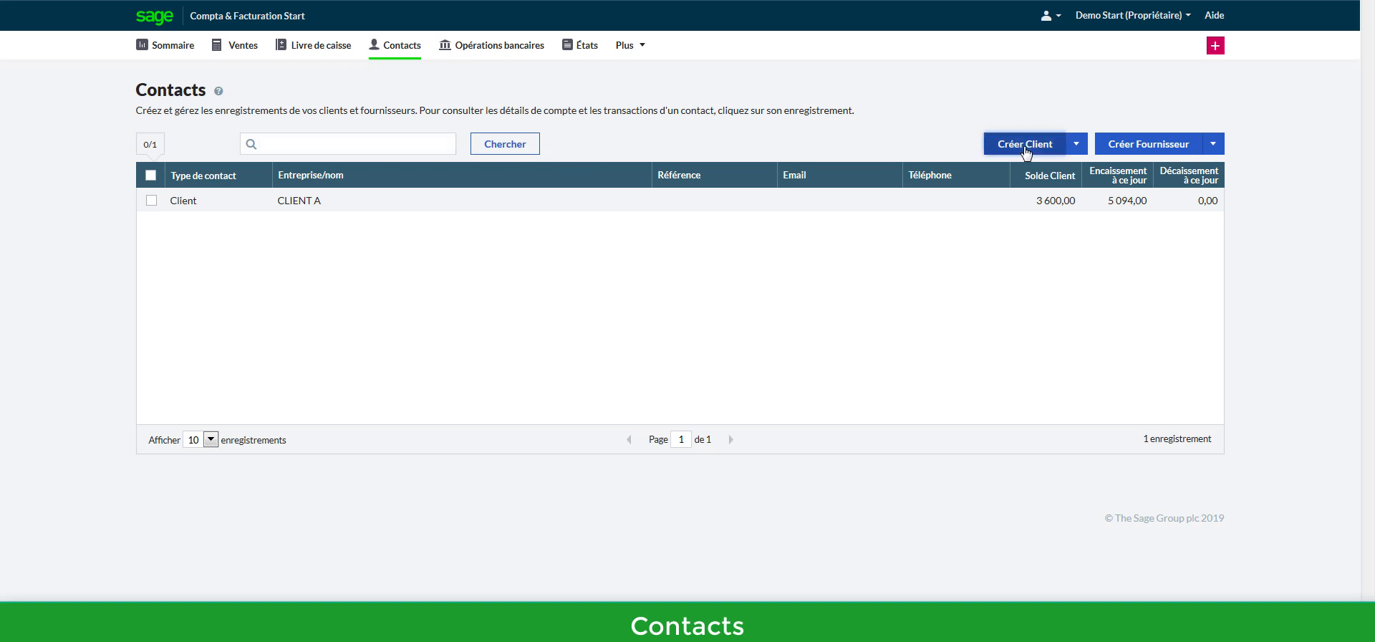
pyautogui.write('CLIENT B')
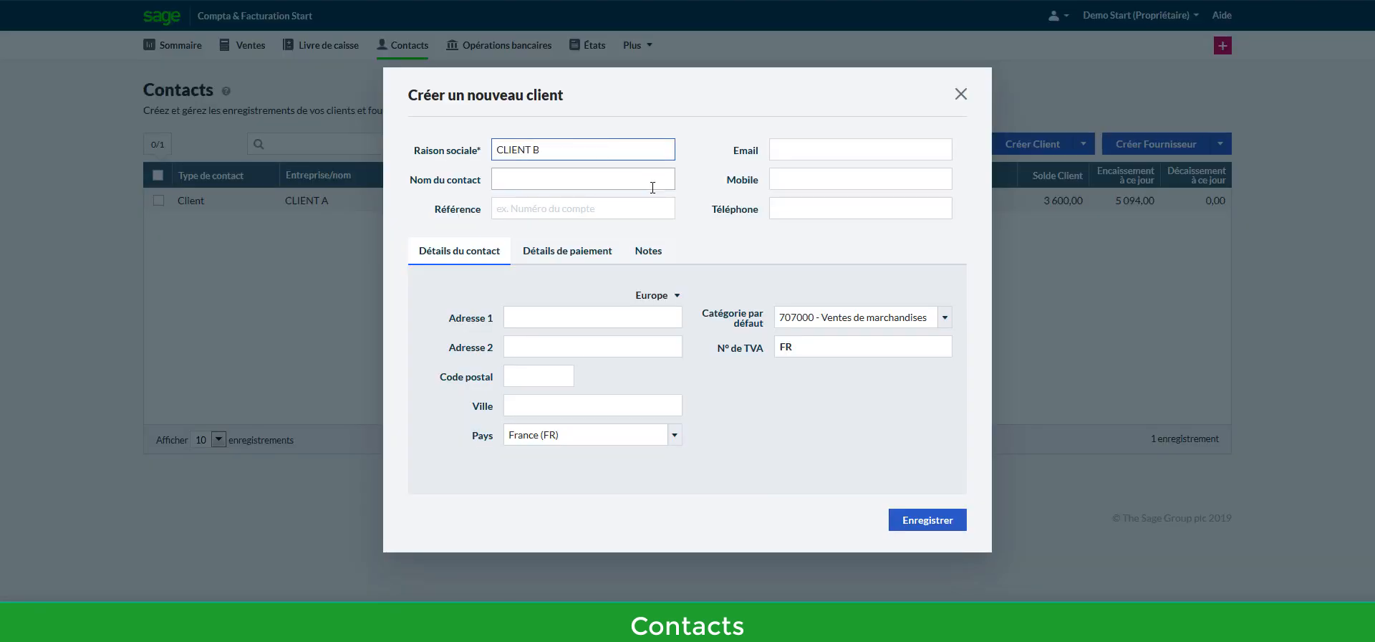
pyautogui.click(657, 318)
pyautogui.write('rue principale')
pyautogui.click(589, 405)
pyautogui.write('ville')
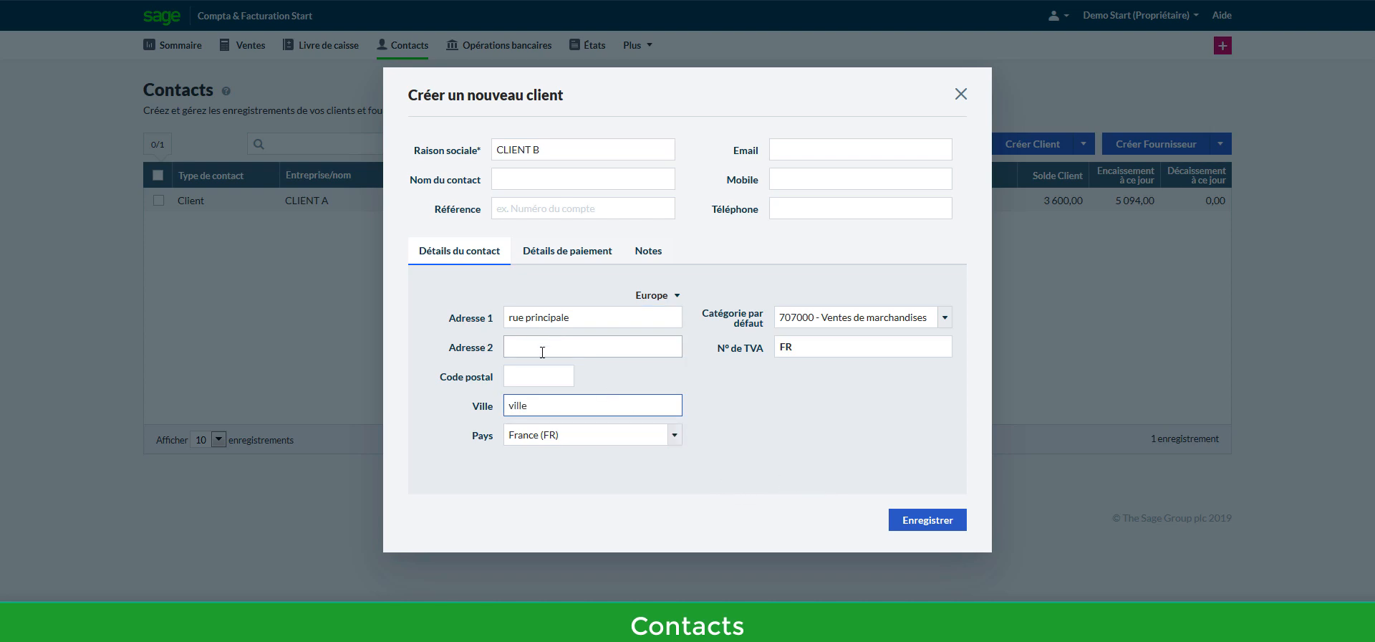
pyautogui.click(916, 526)
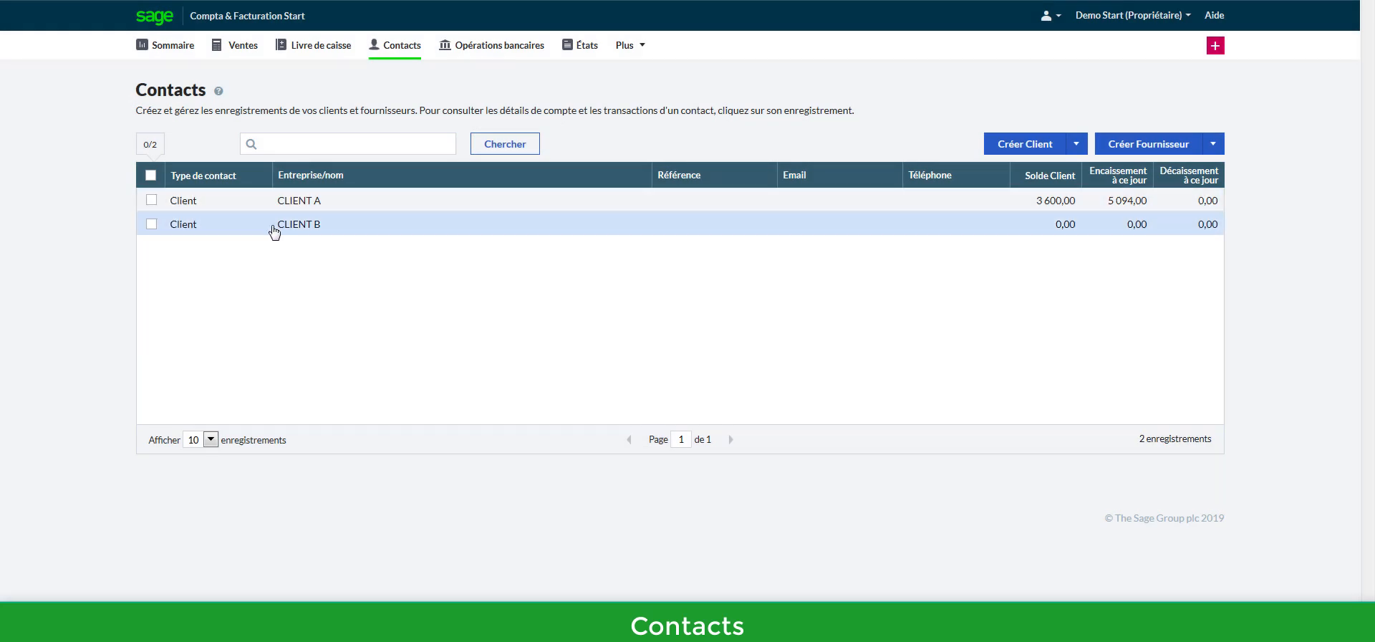
# Step: Check the client import options, including the CSV template, and close them without importing anything
pyautogui.click(1083, 146)
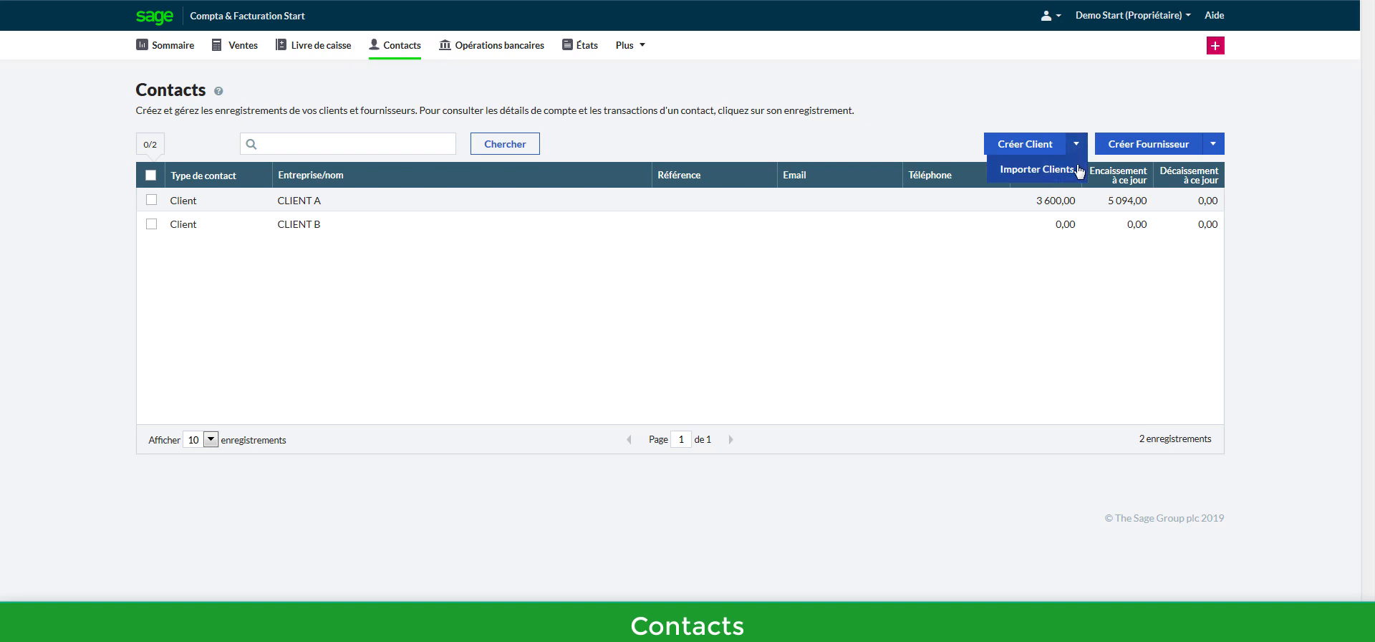
pyautogui.click(1077, 169)
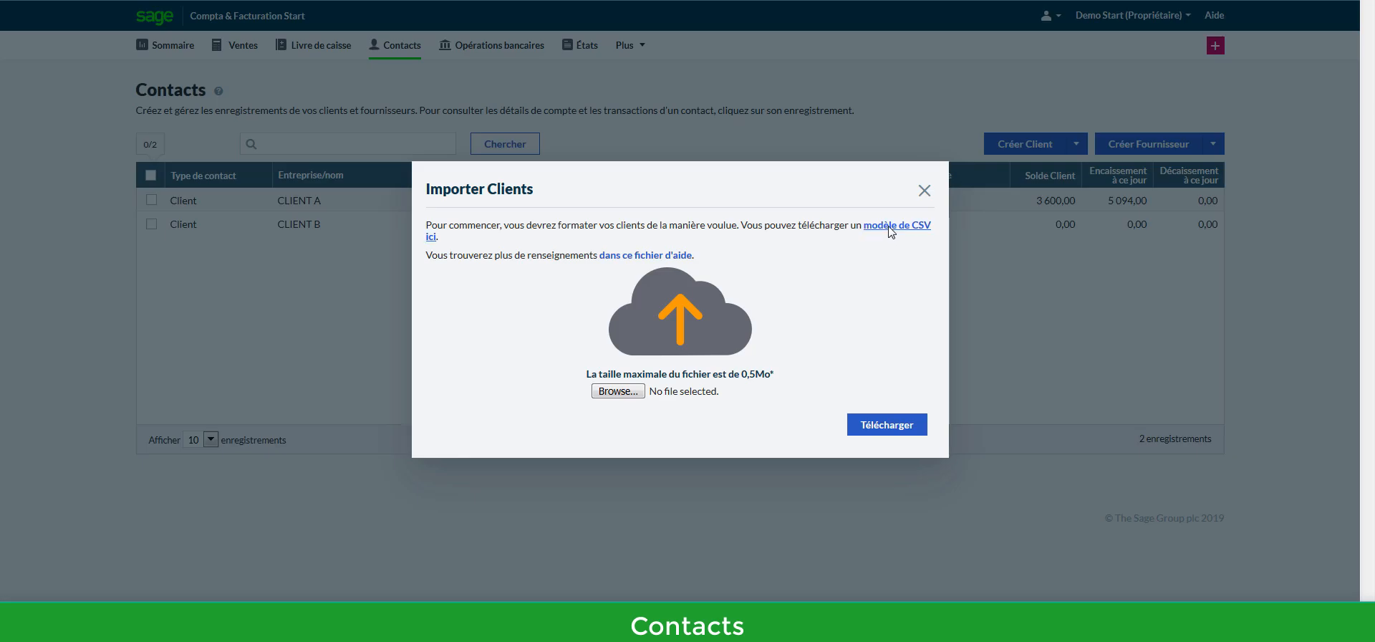
pyautogui.click(925, 192)
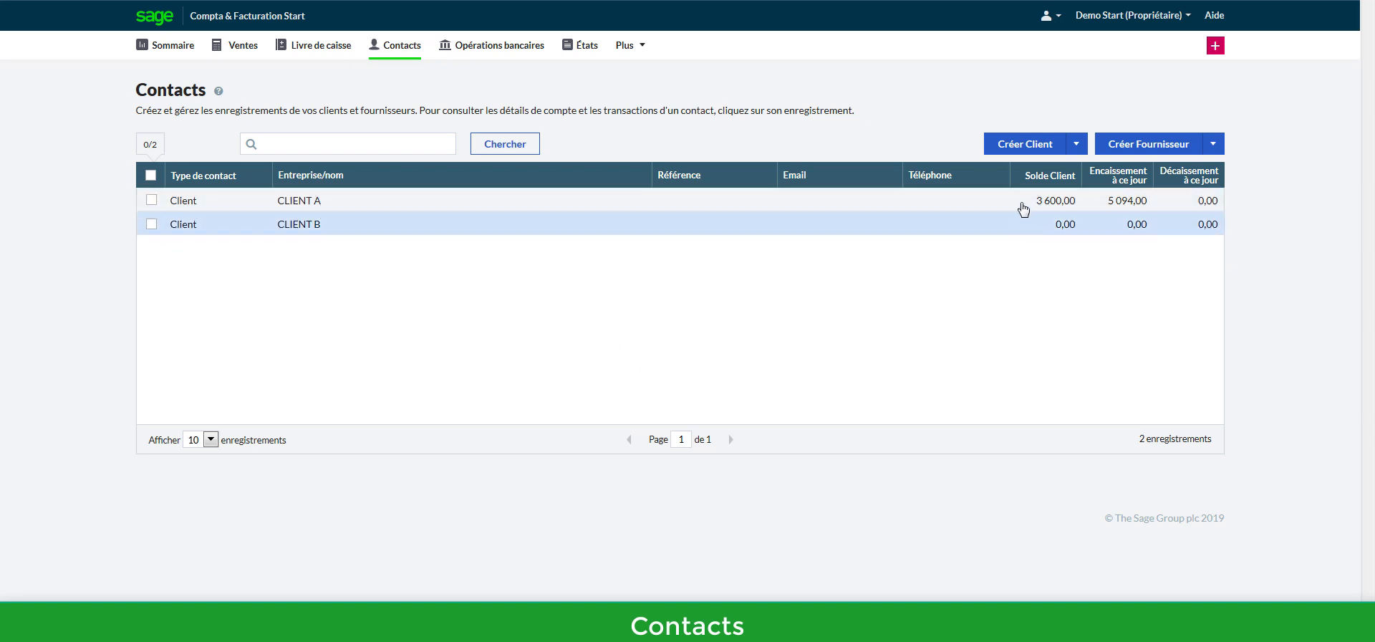
# Step: Review CLIENT A's record, including its activity, name and reference, billing address and payment details, without changing anything
pyautogui.click(352, 206)
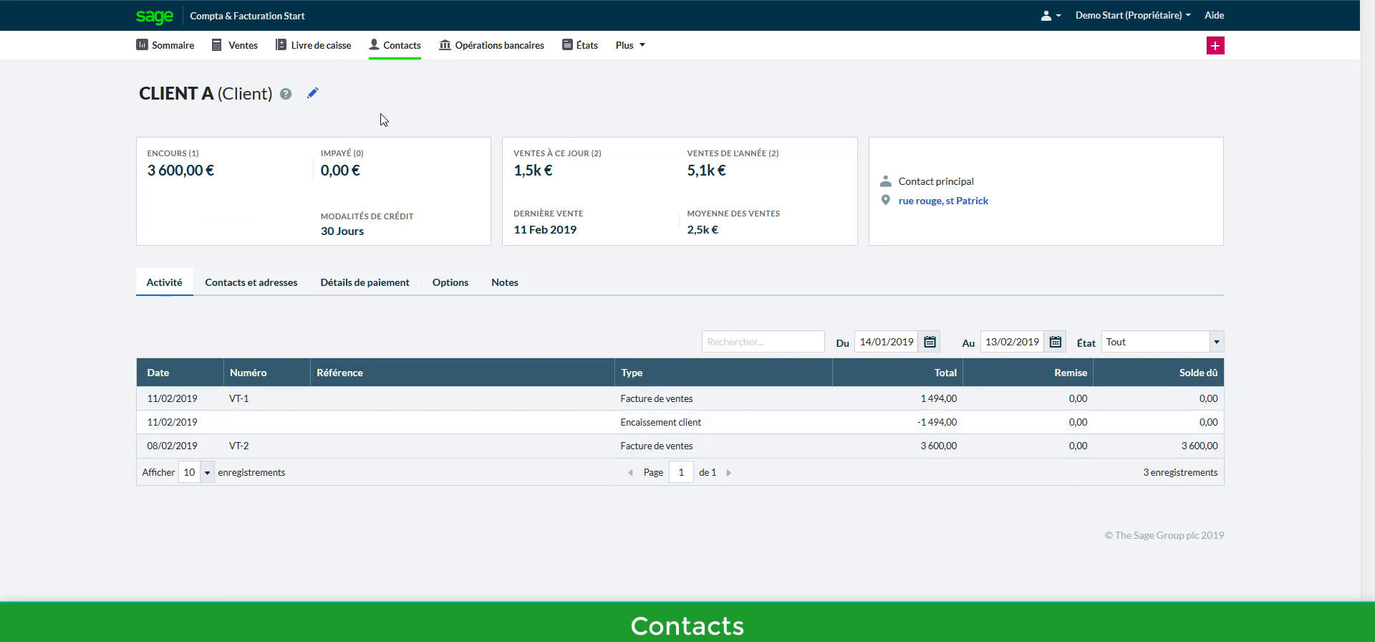
pyautogui.click(313, 93)
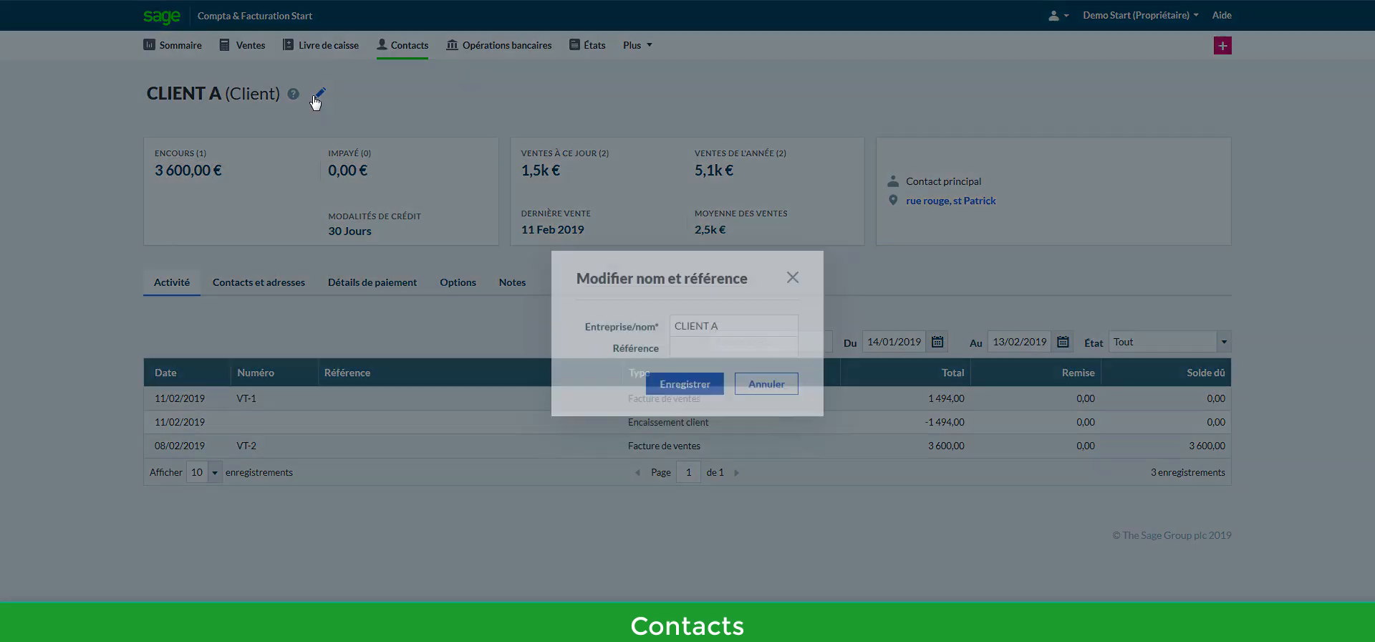
pyautogui.click(795, 255)
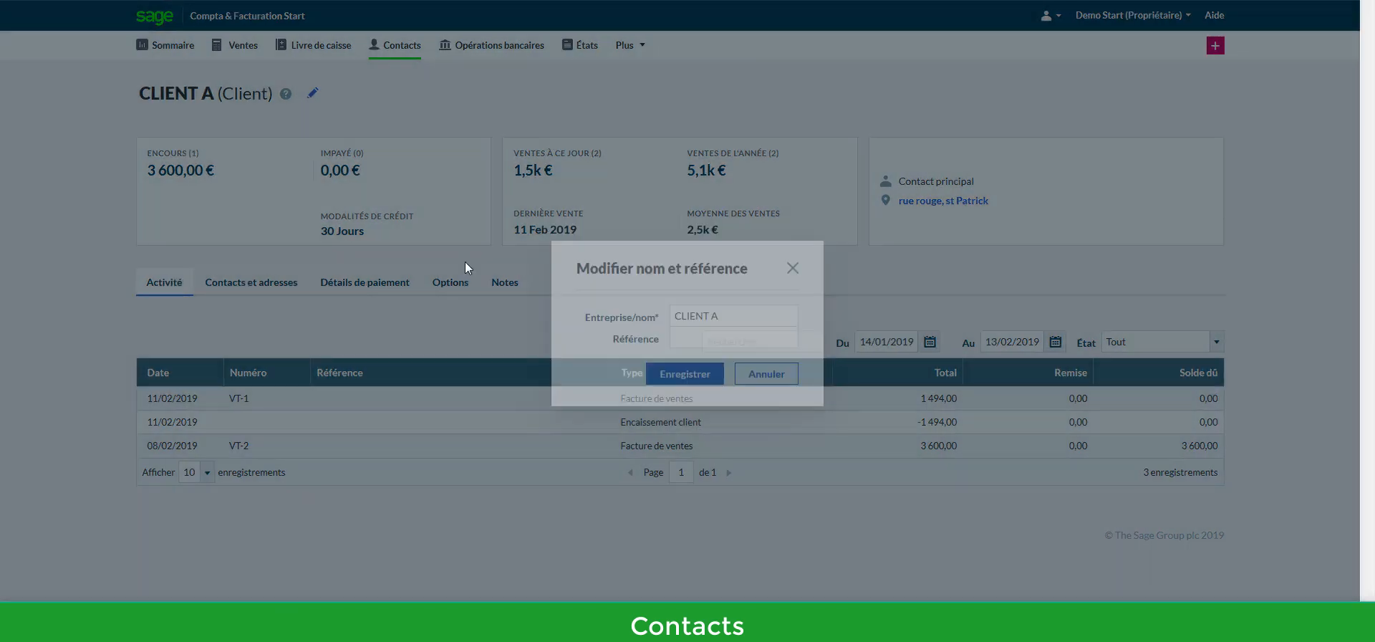
pyautogui.click(258, 290)
pyautogui.click(312, 342)
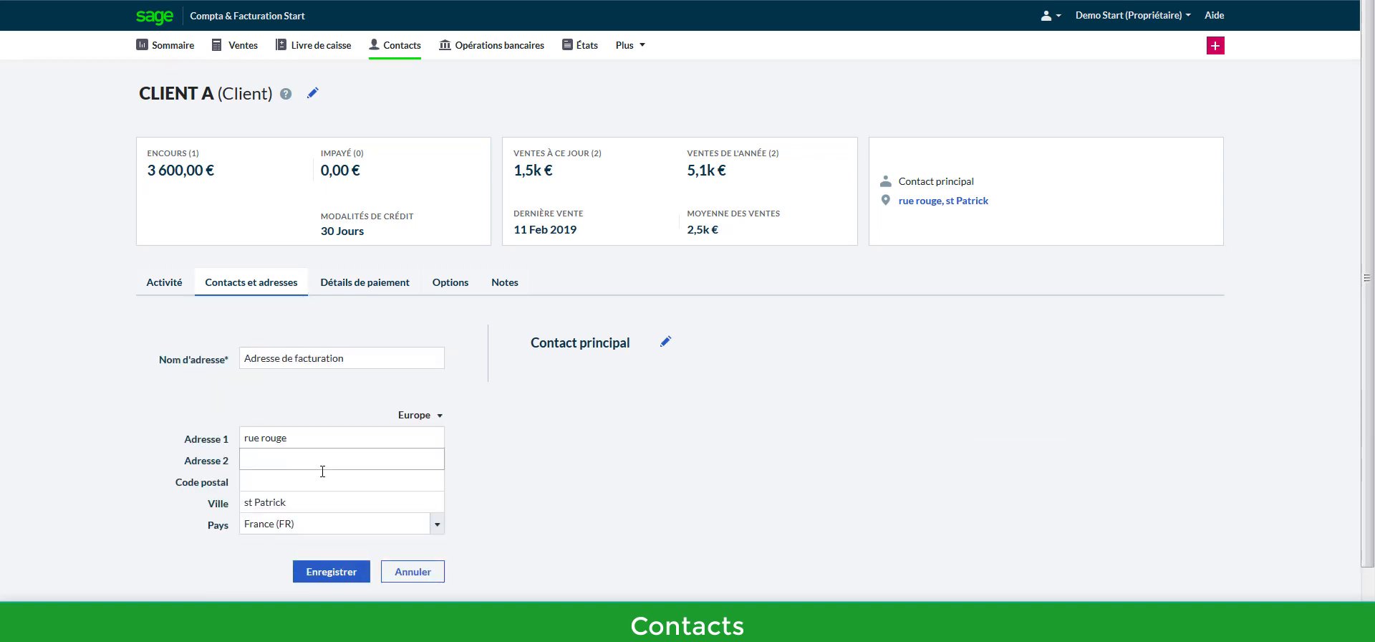
pyautogui.click(409, 571)
pyautogui.click(373, 280)
# Step: Try the sales category 706000 - Prestations de services in CLIENT A's account details and cancel the edit
pyautogui.click(451, 282)
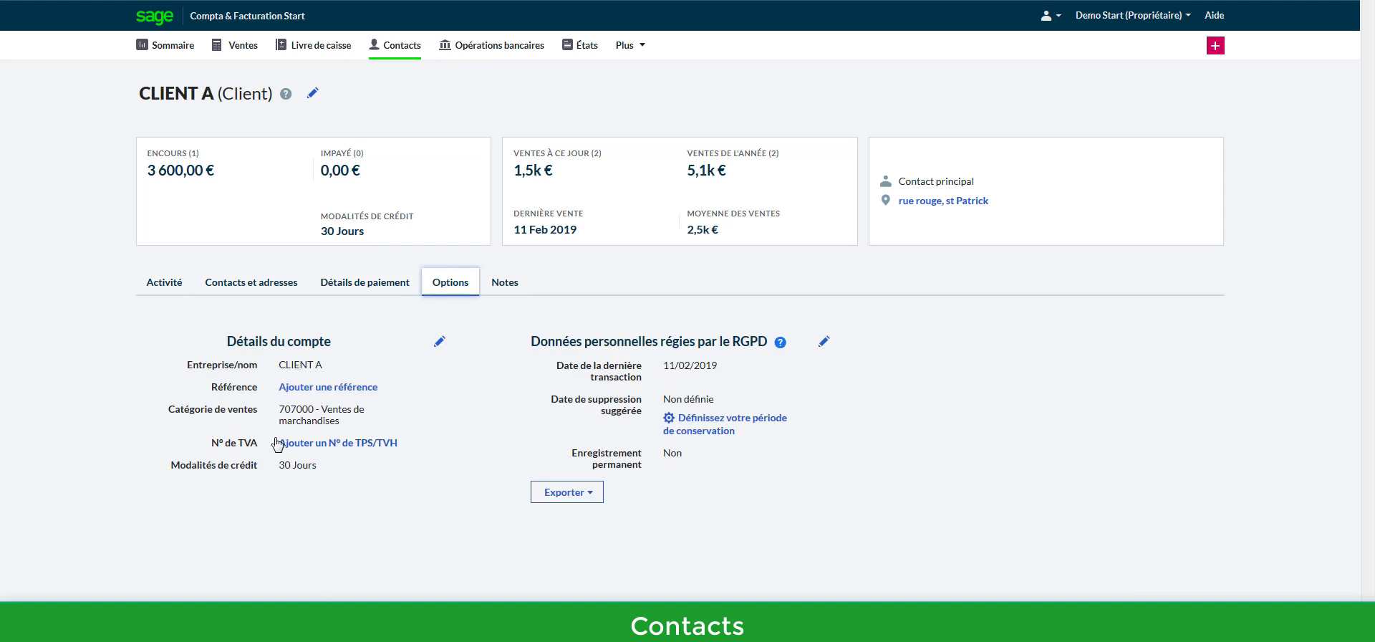
pyautogui.click(439, 342)
pyautogui.click(275, 412)
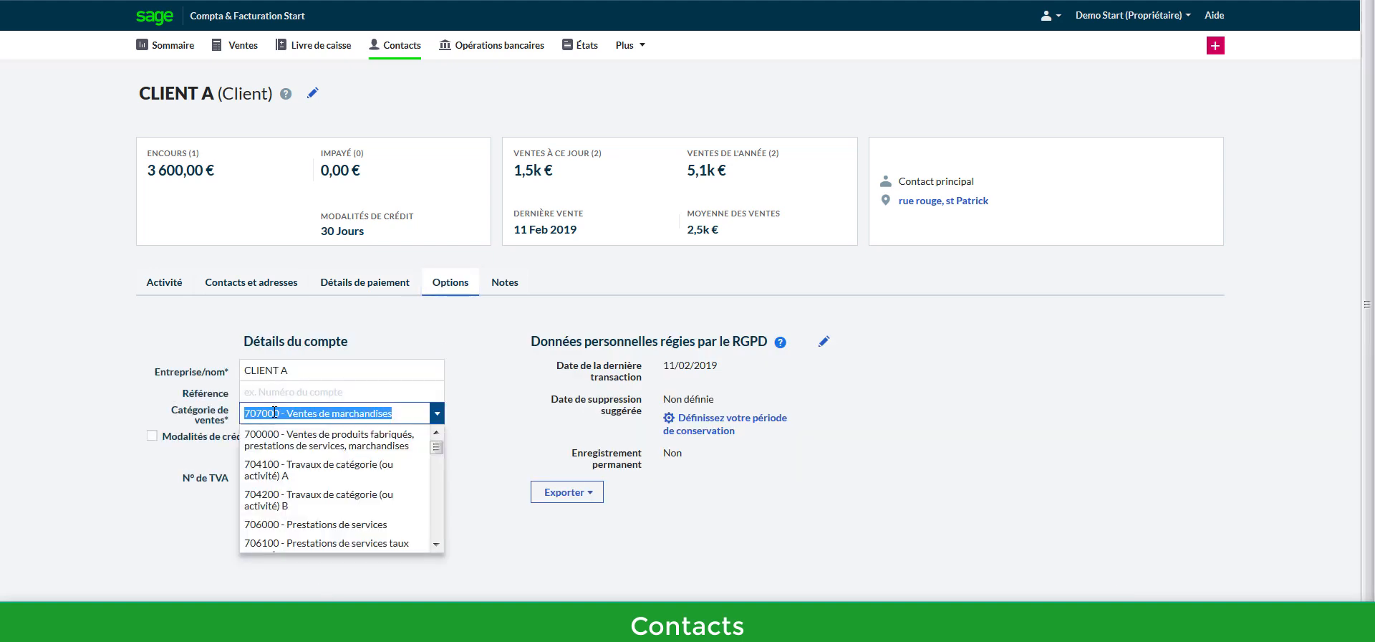
pyautogui.click(304, 524)
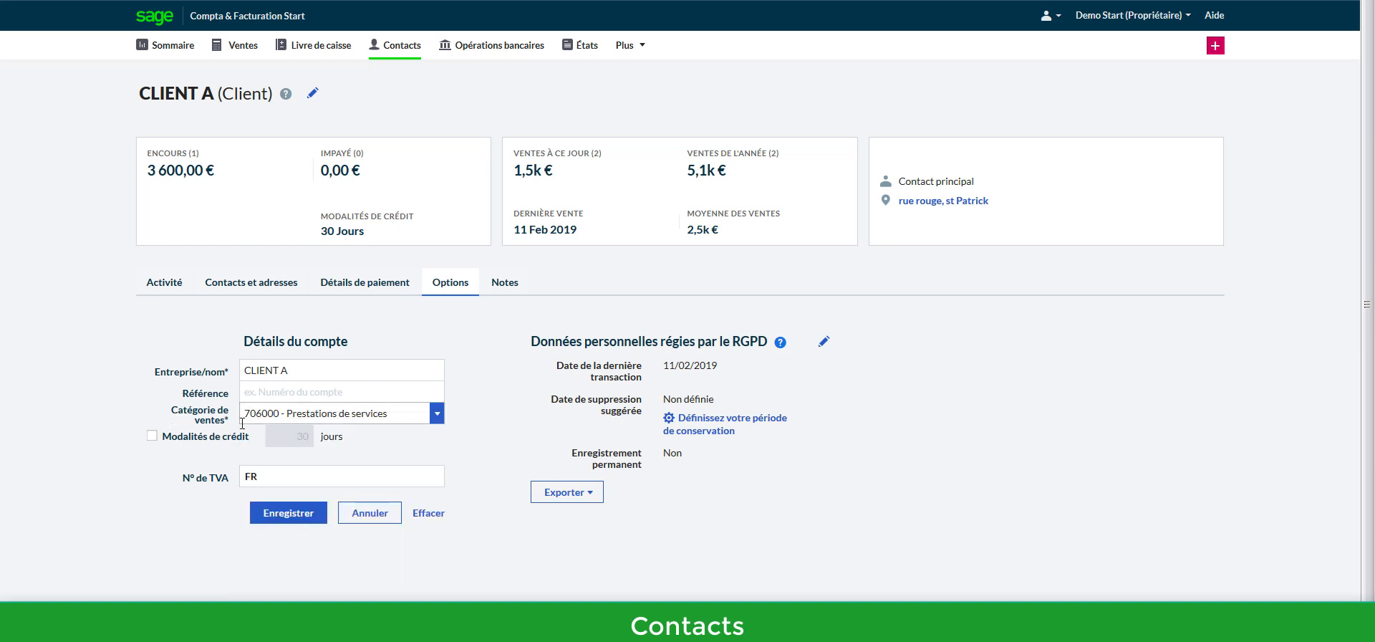
pyautogui.click(361, 522)
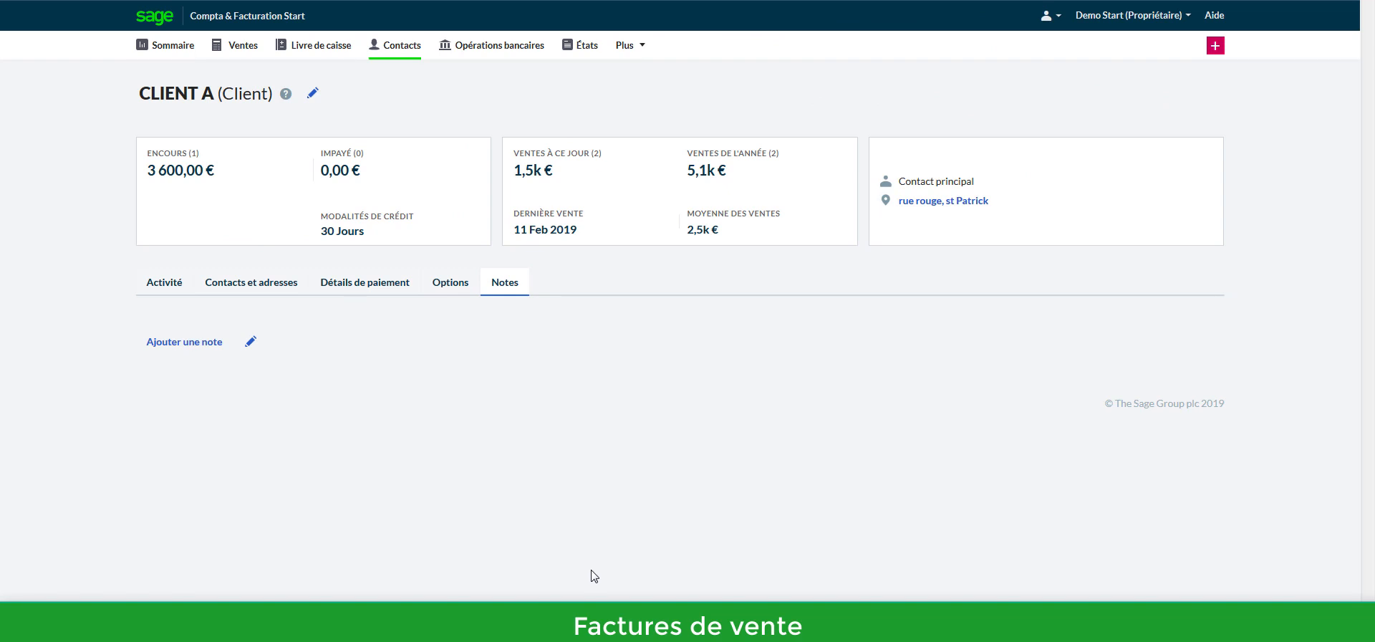
# Step: Start a new sales invoice and choose CLIENT A as its client
pyautogui.click(248, 51)
pyautogui.click(1168, 188)
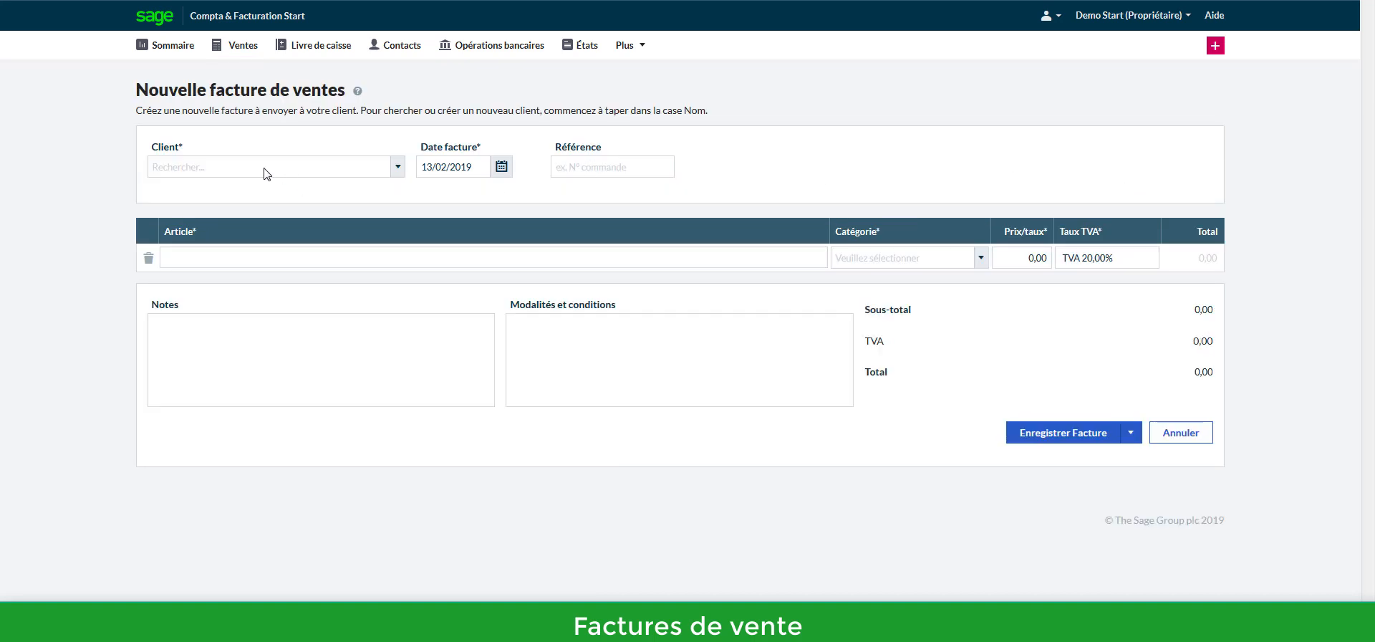
pyautogui.click(399, 168)
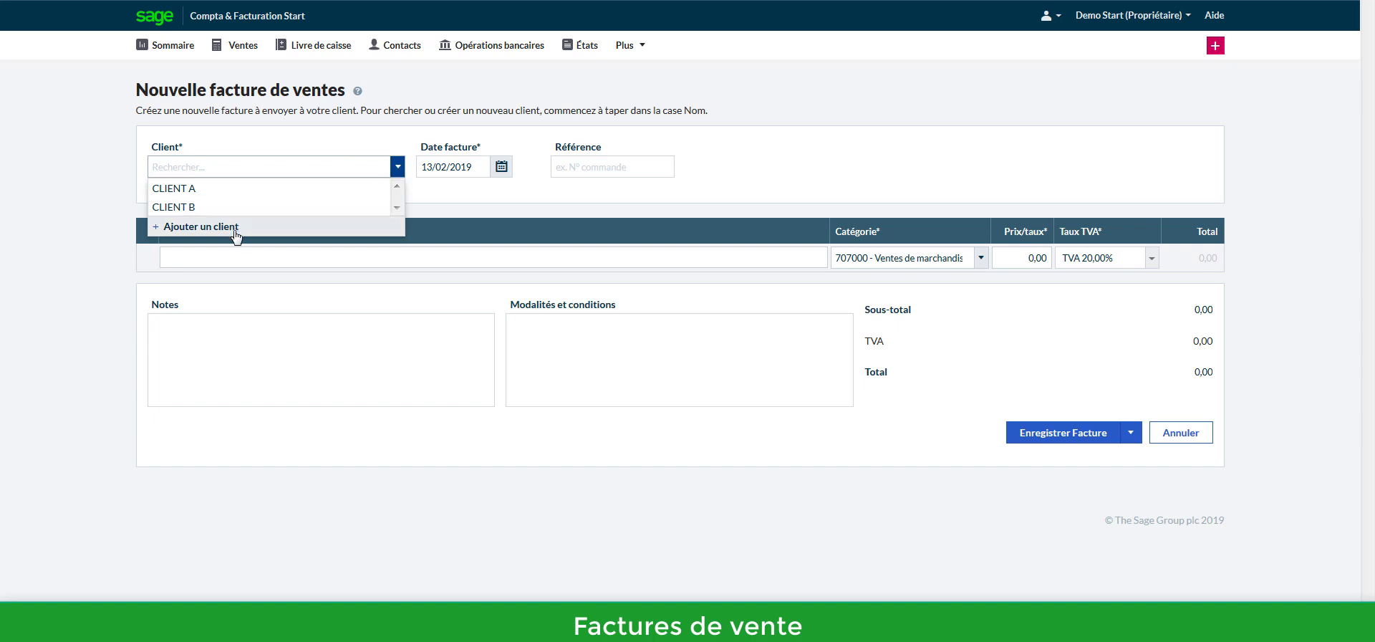
pyautogui.click(198, 189)
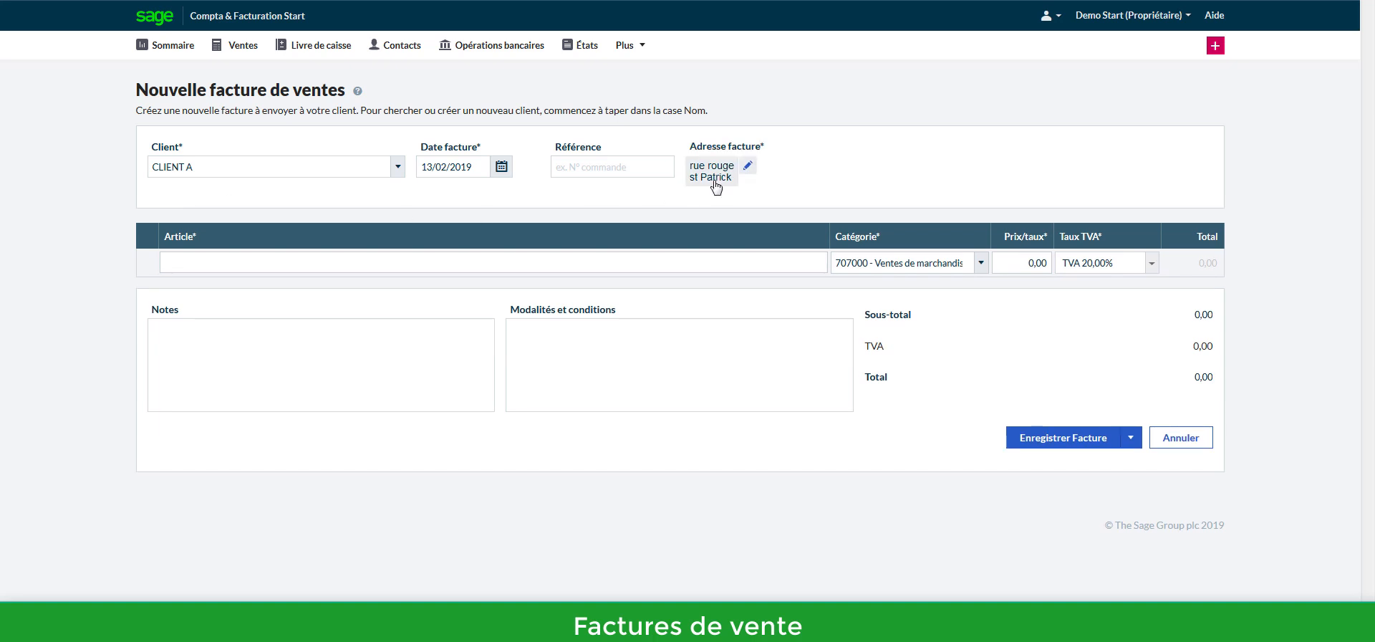
# Step: Fill the first invoice line with the article "description", a price of 50 and the TVA 20,00% rate
pyautogui.click(599, 262)
pyautogui.write('description')
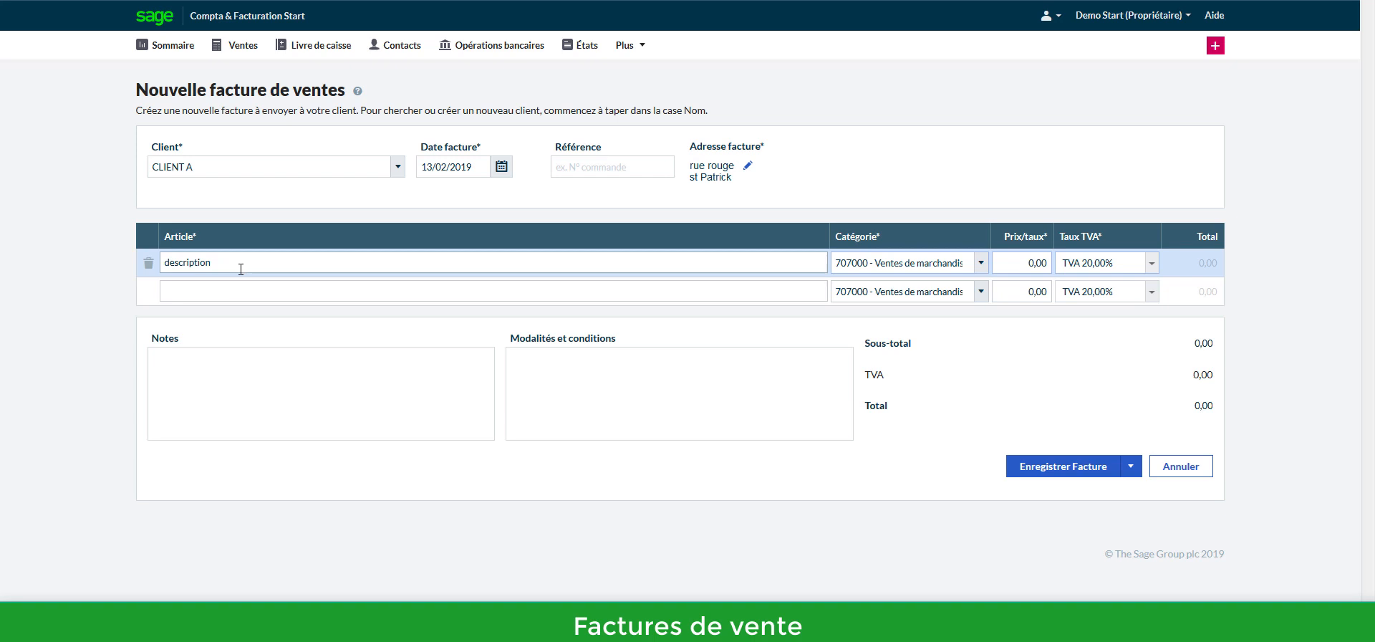
pyautogui.click(1032, 264)
pyautogui.write('50')
pyautogui.click(1039, 373)
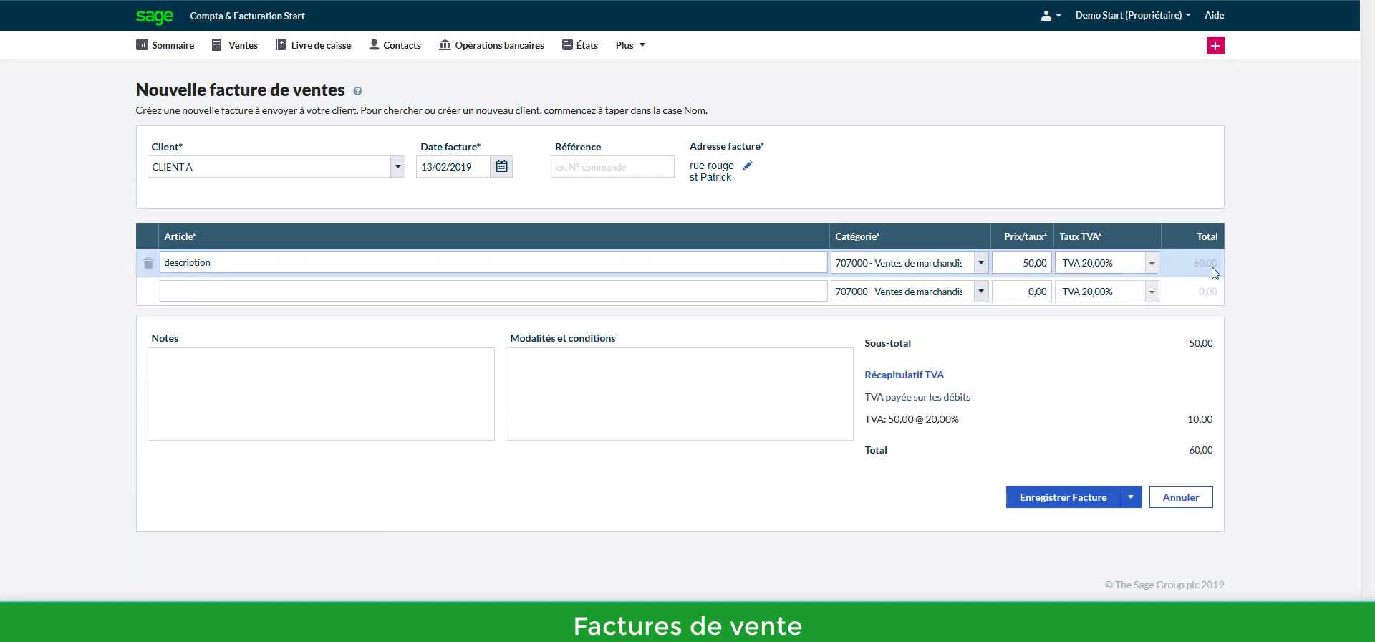
pyautogui.click(1098, 264)
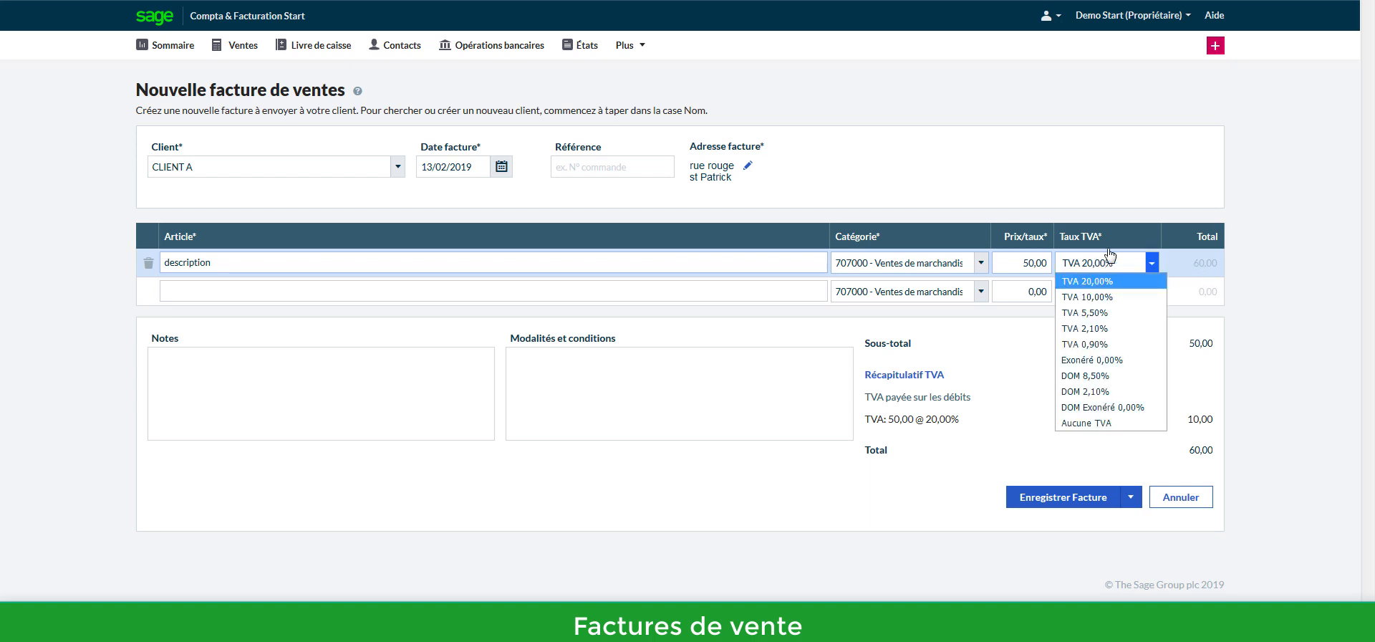
# Step: Add a second invoice line with the article "desciption", a price of 100 and the TVA 10,00% rate
pyautogui.click(315, 290)
pyautogui.write('desciption')
pyautogui.click(1031, 291)
pyautogui.write('100')
pyautogui.click(1122, 295)
pyautogui.click(1111, 325)
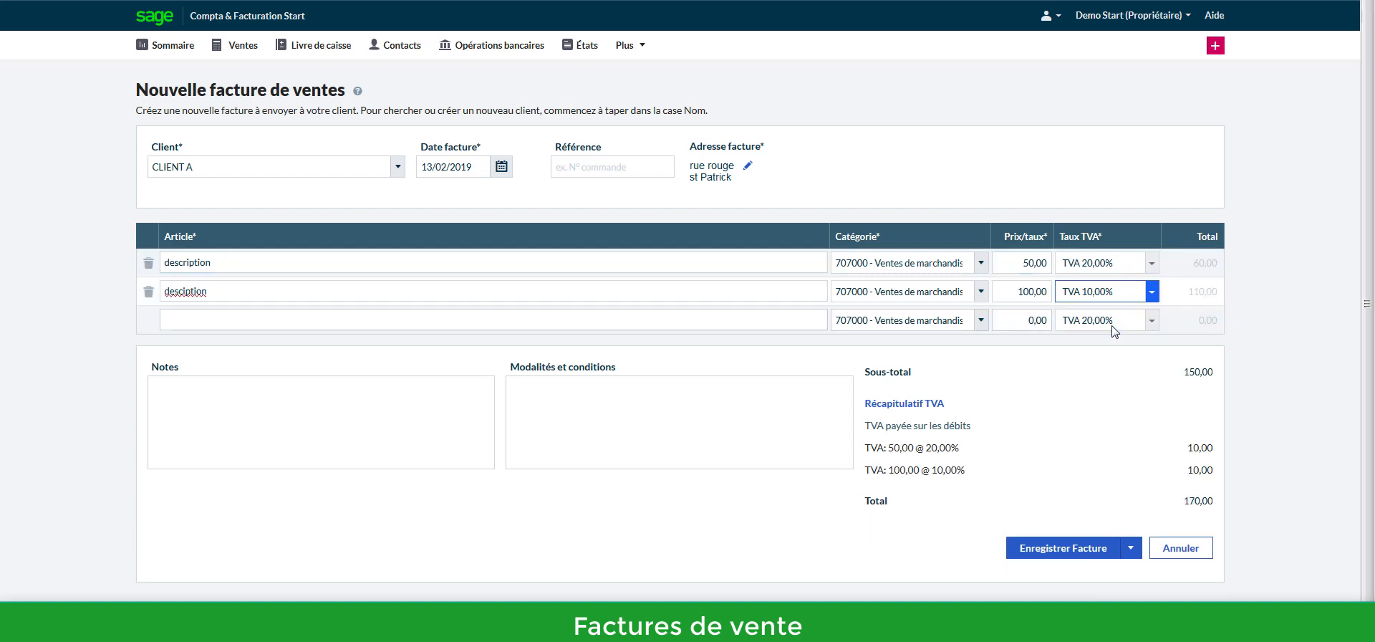
# Step: Leave the invoice notes empty, check the alternative saving options, and save the invoice
pyautogui.click(327, 452)
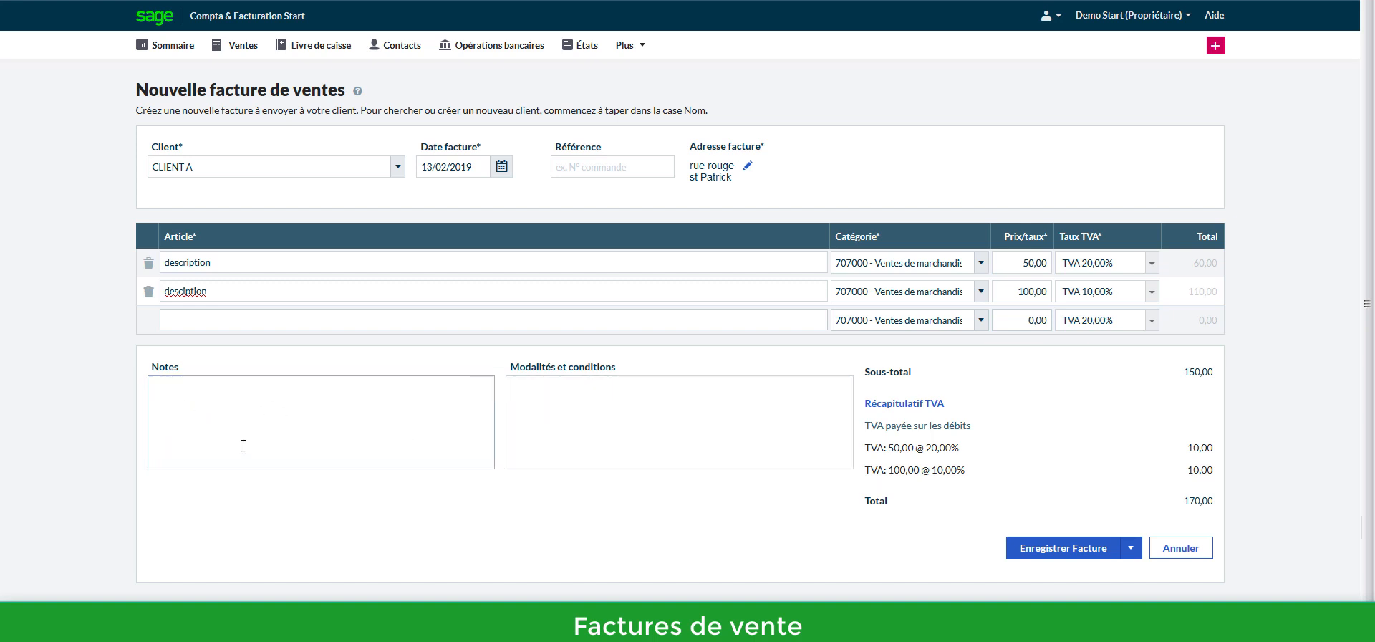
pyautogui.click(1139, 551)
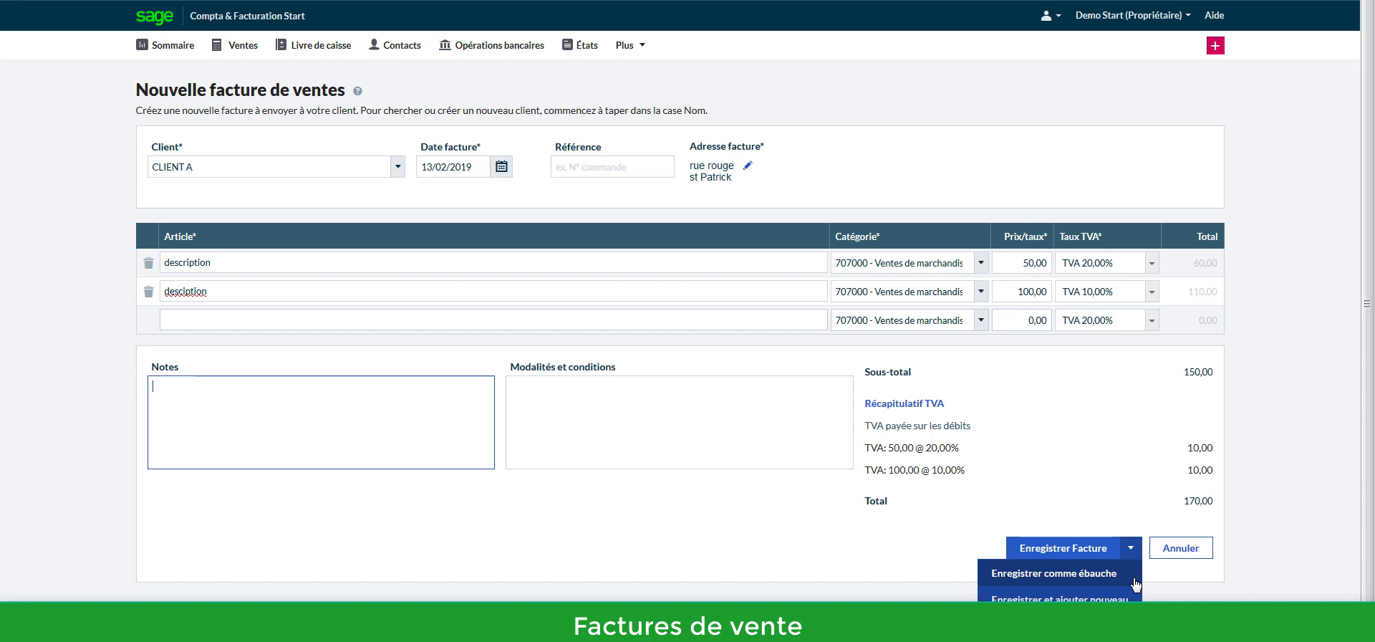
pyautogui.click(1065, 553)
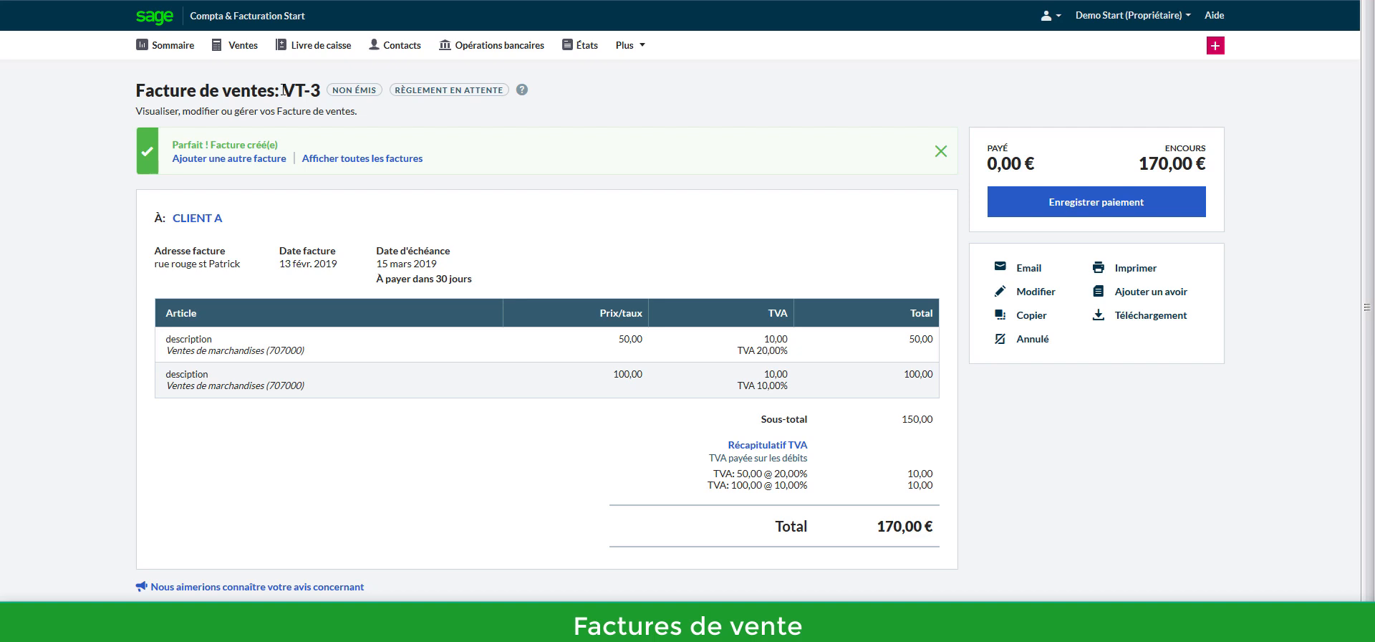
# Step: Check the new invoice in the sales list and in CLIENT A's contact activity
pyautogui.click(234, 49)
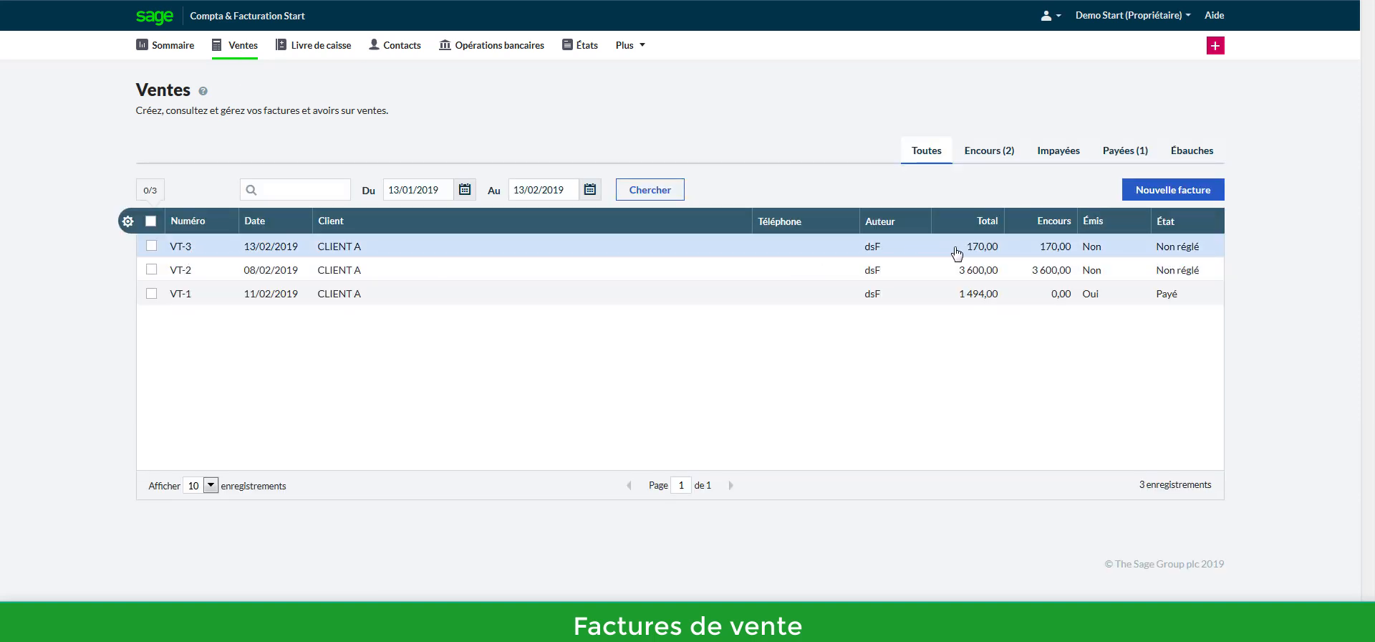
pyautogui.click(410, 50)
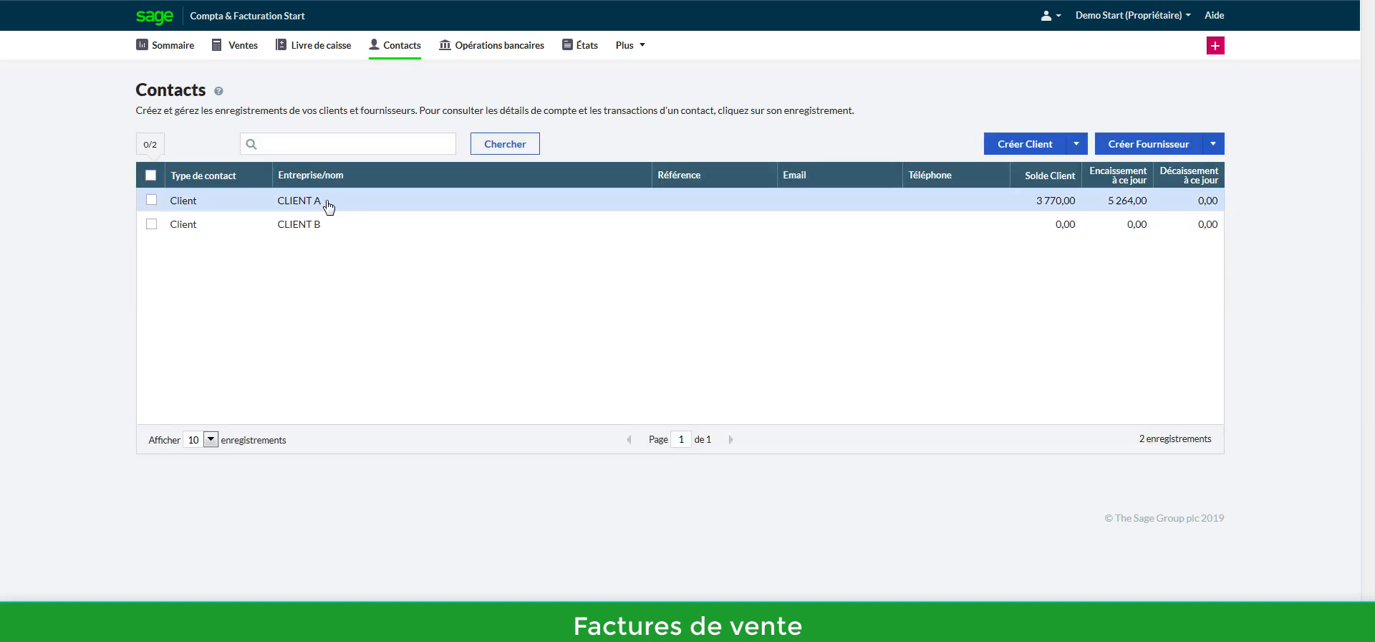
pyautogui.click(328, 207)
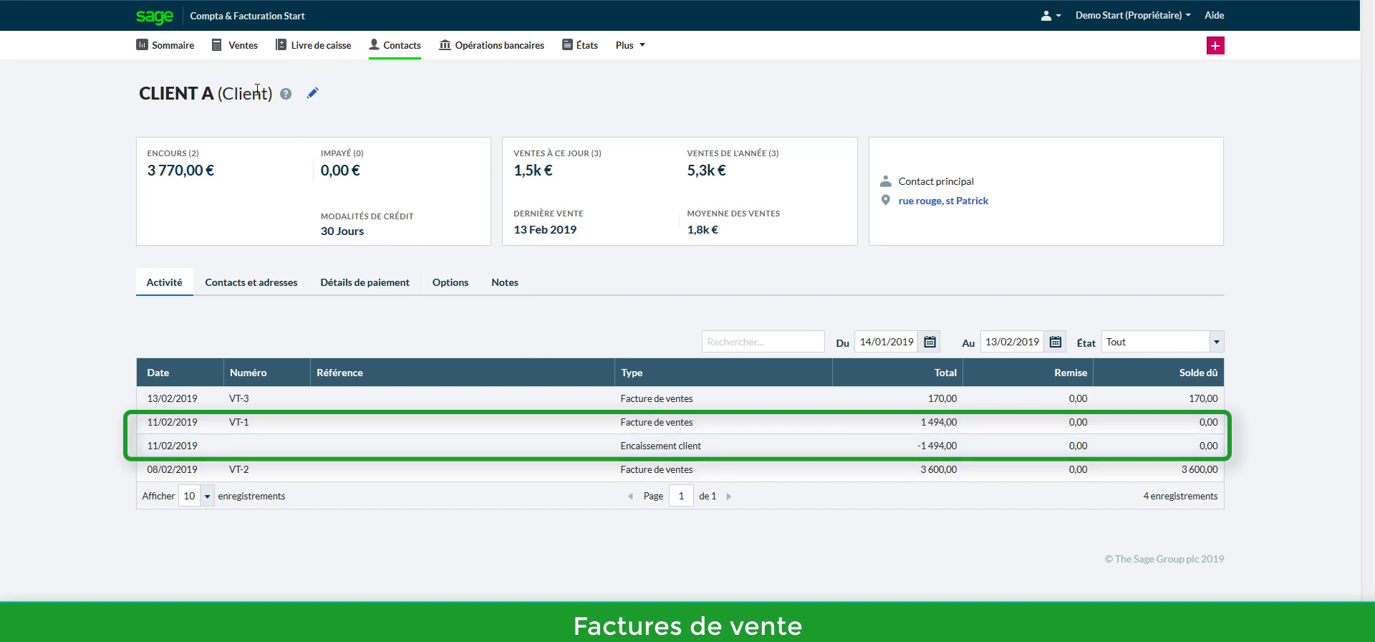
# Step: Edit invoice VT-3 so its second line reads "description" with a price of 105 and TVA 20,00%, and save it
pyautogui.click(239, 46)
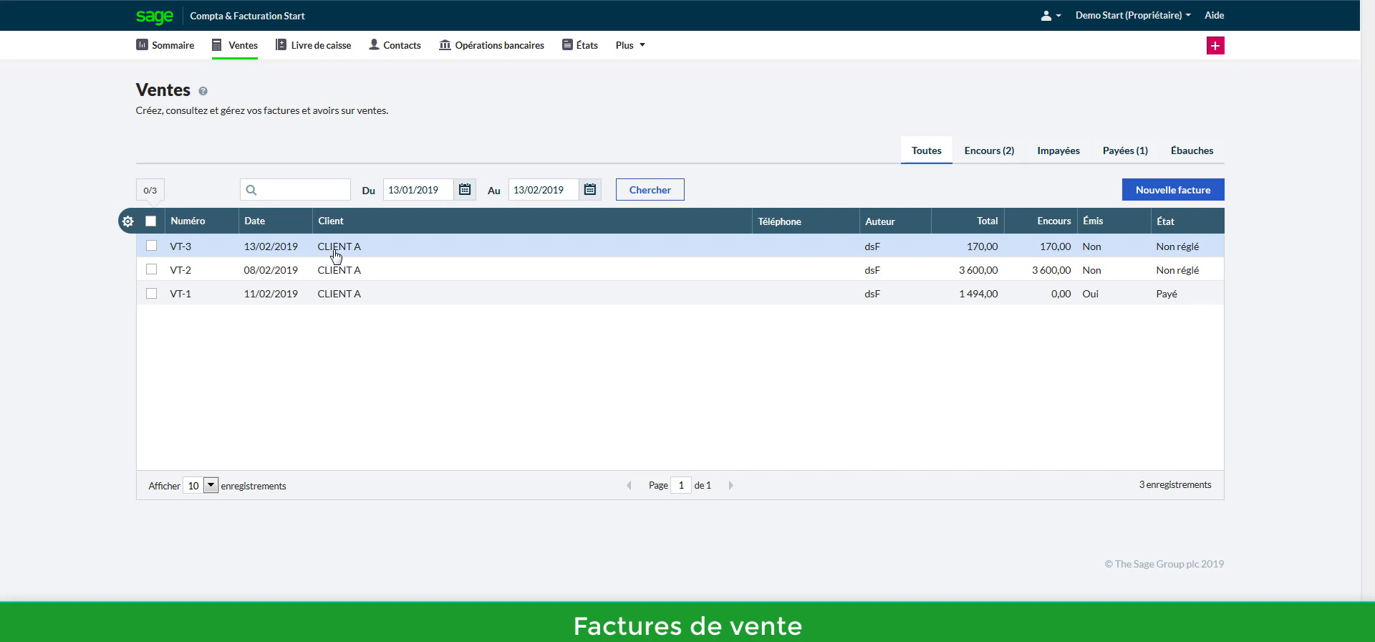
pyautogui.click(336, 248)
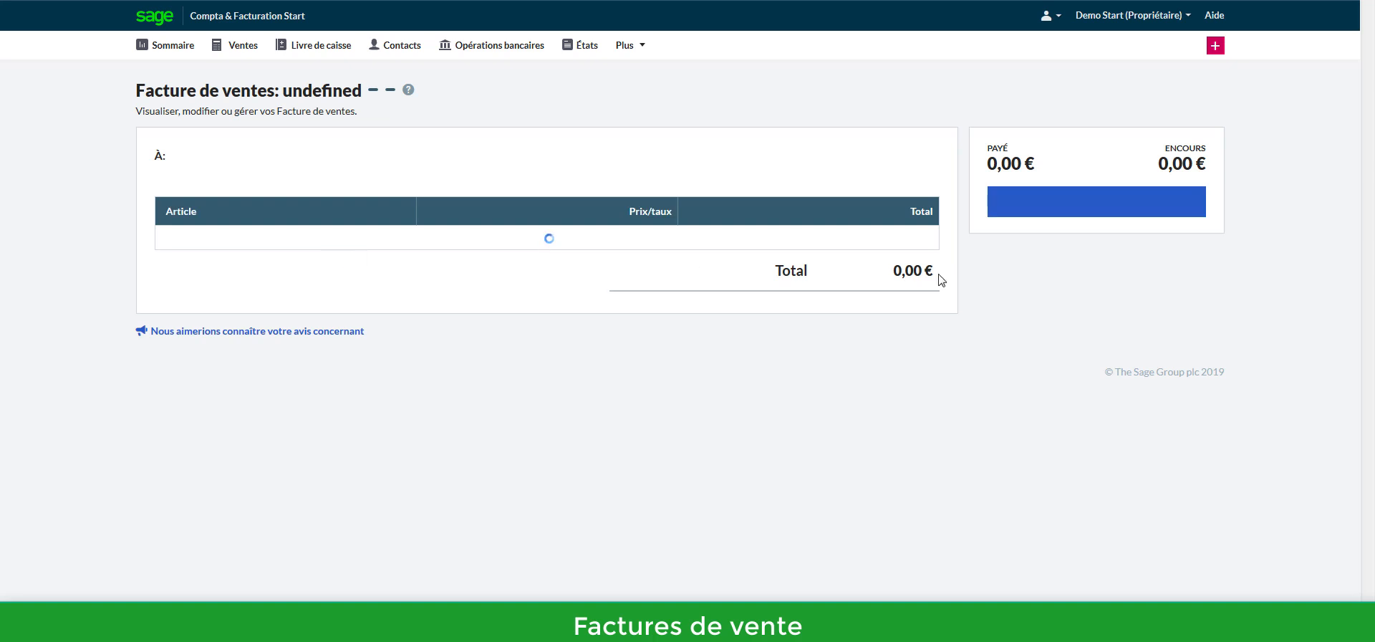
pyautogui.click(1036, 293)
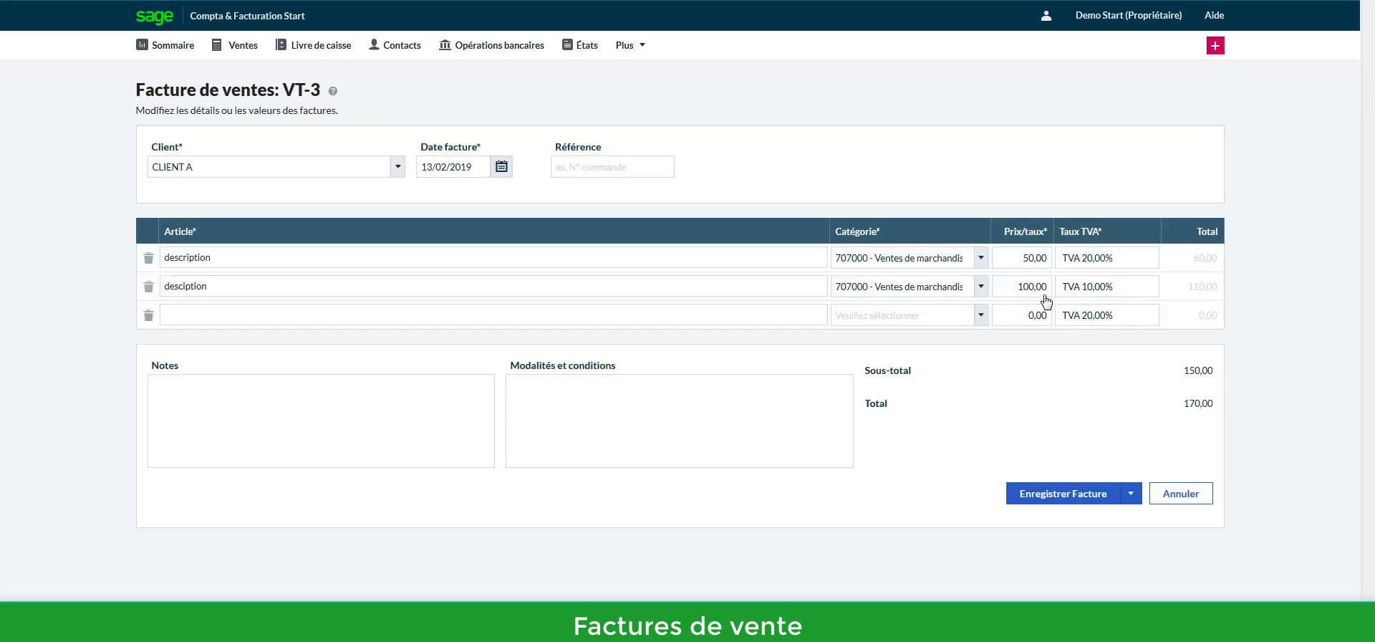
pyautogui.click(228, 293)
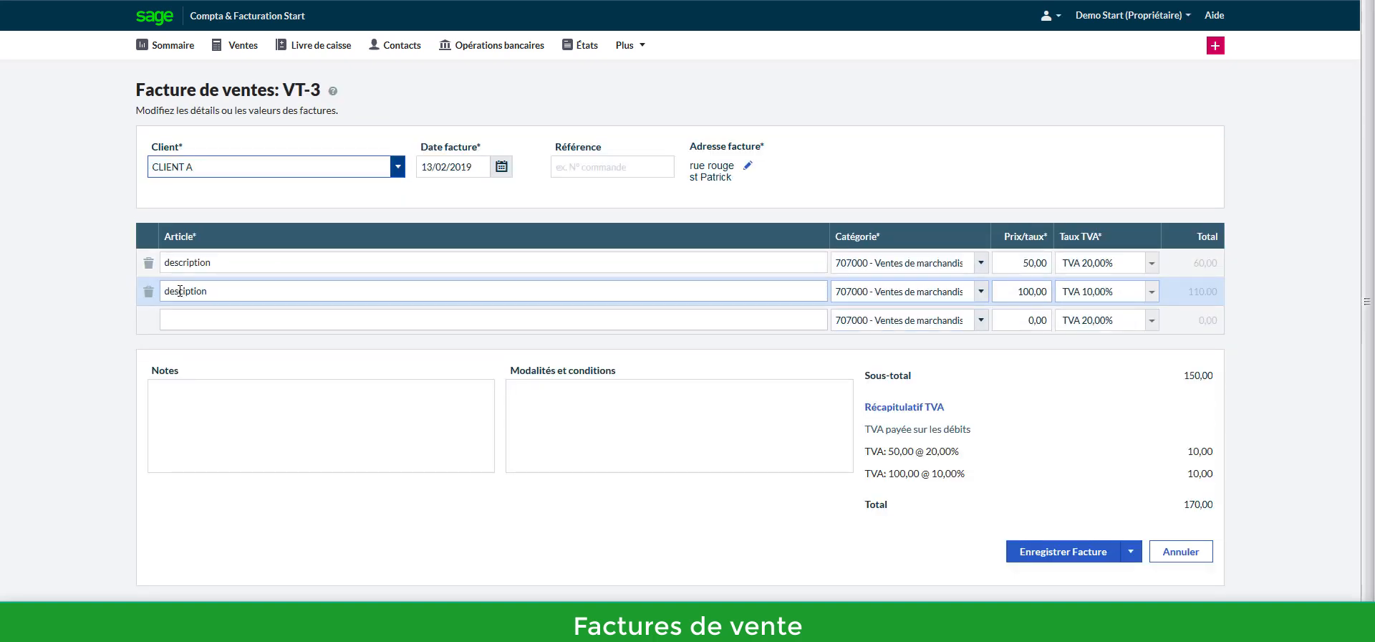
pyautogui.write('r')
pyautogui.click(243, 321)
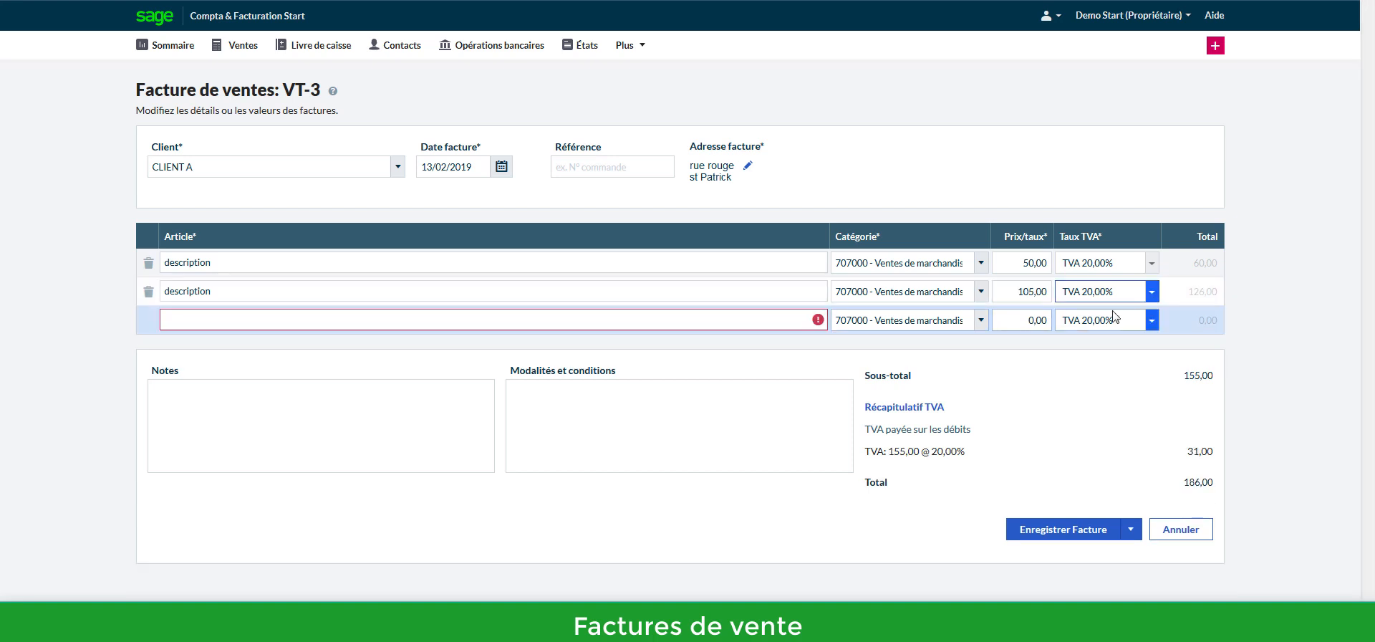
pyautogui.click(1077, 414)
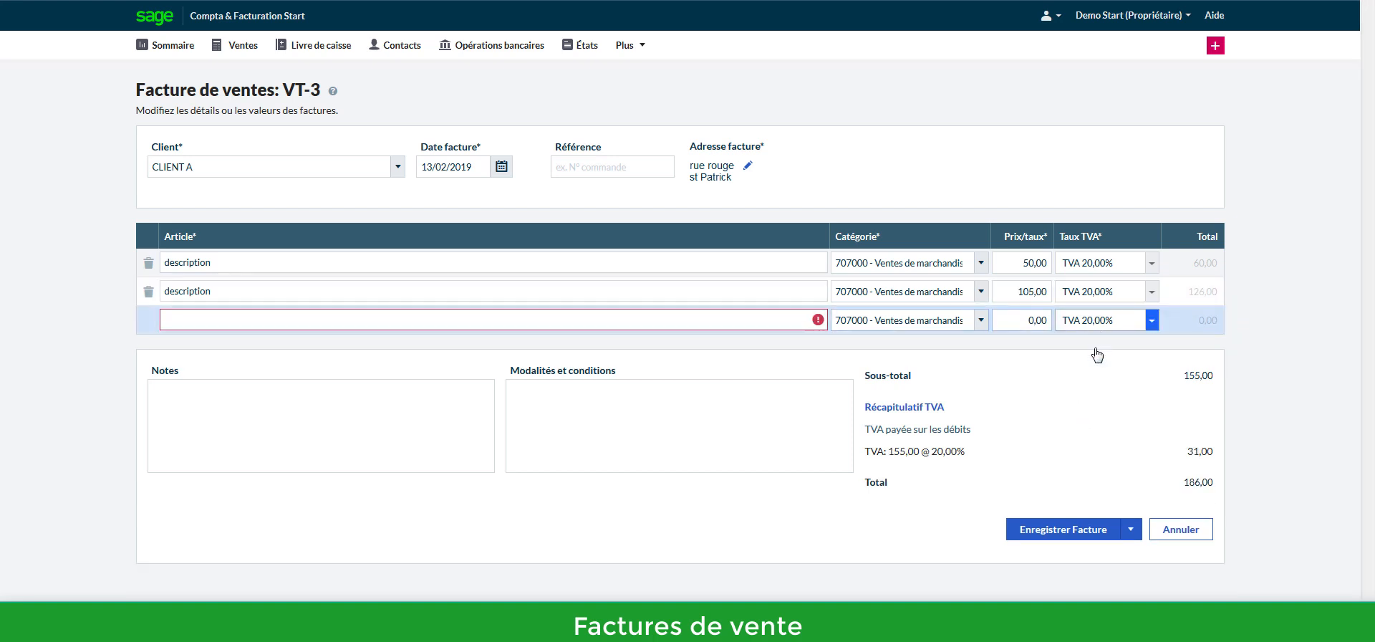
pyautogui.click(1051, 529)
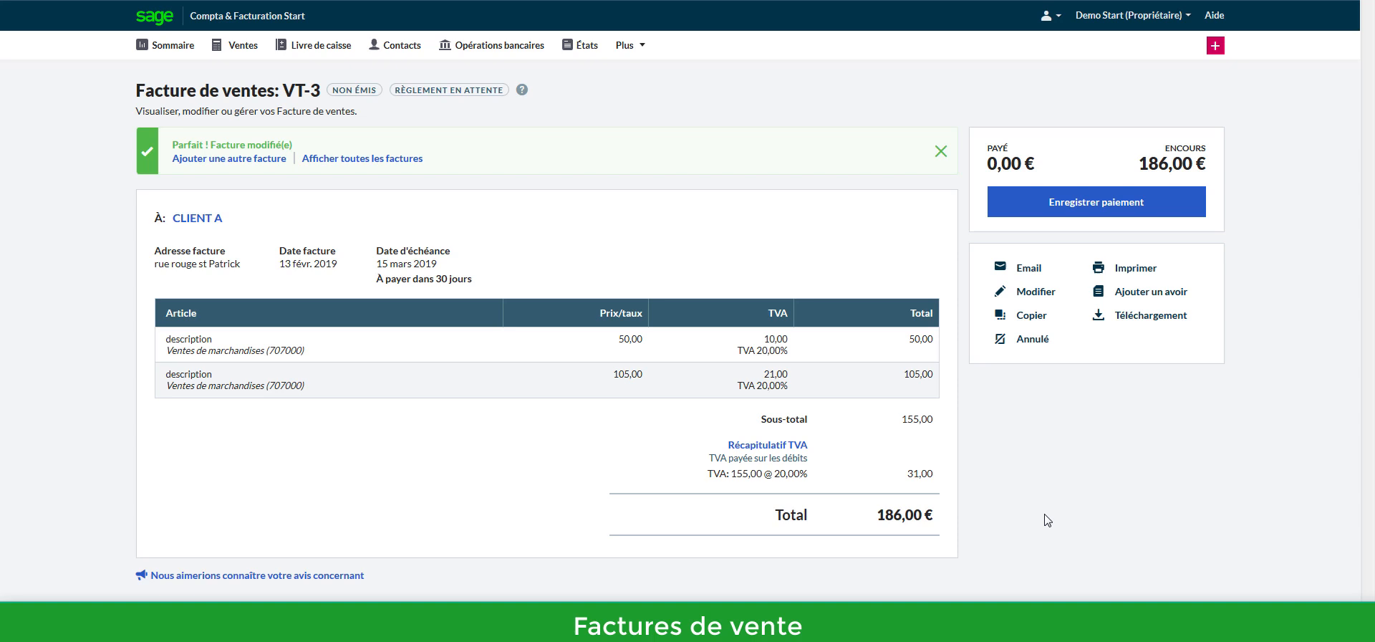
# Step: Review the printable version of invoice VT-3, leave it as not sent, and return to the sales list
pyautogui.click(1137, 268)
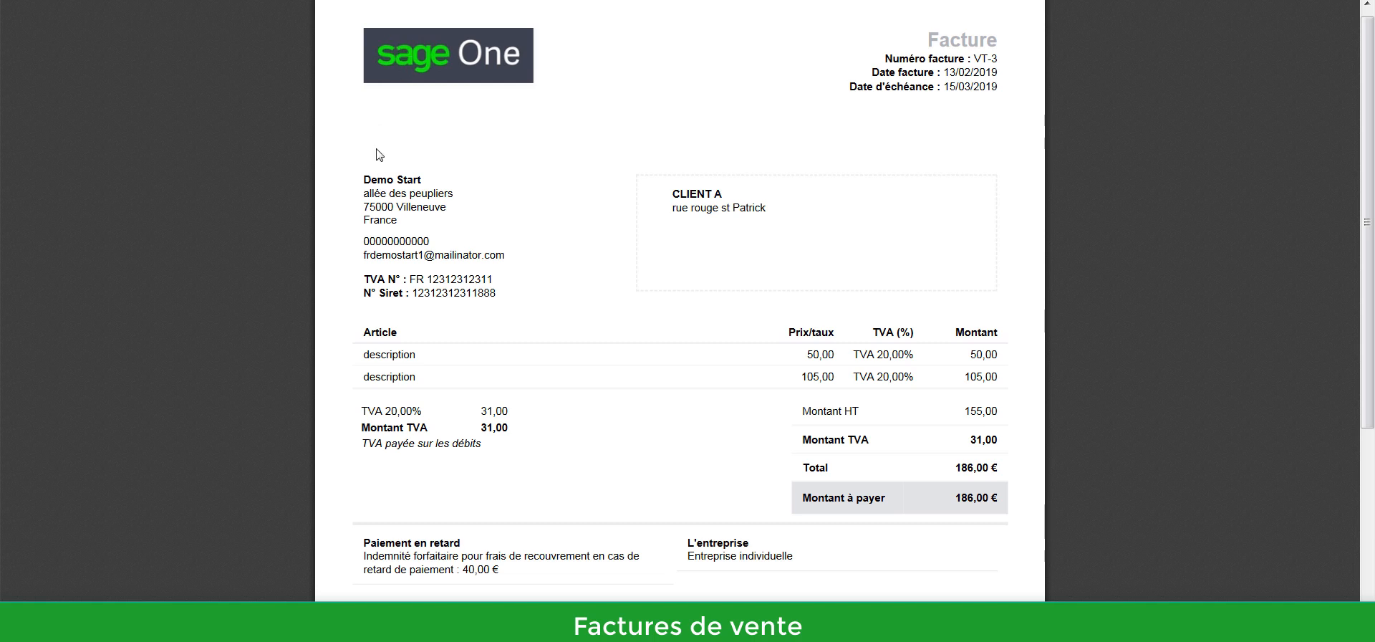
pyautogui.moveTo(365, 183); pyautogui.dragTo(417, 225)
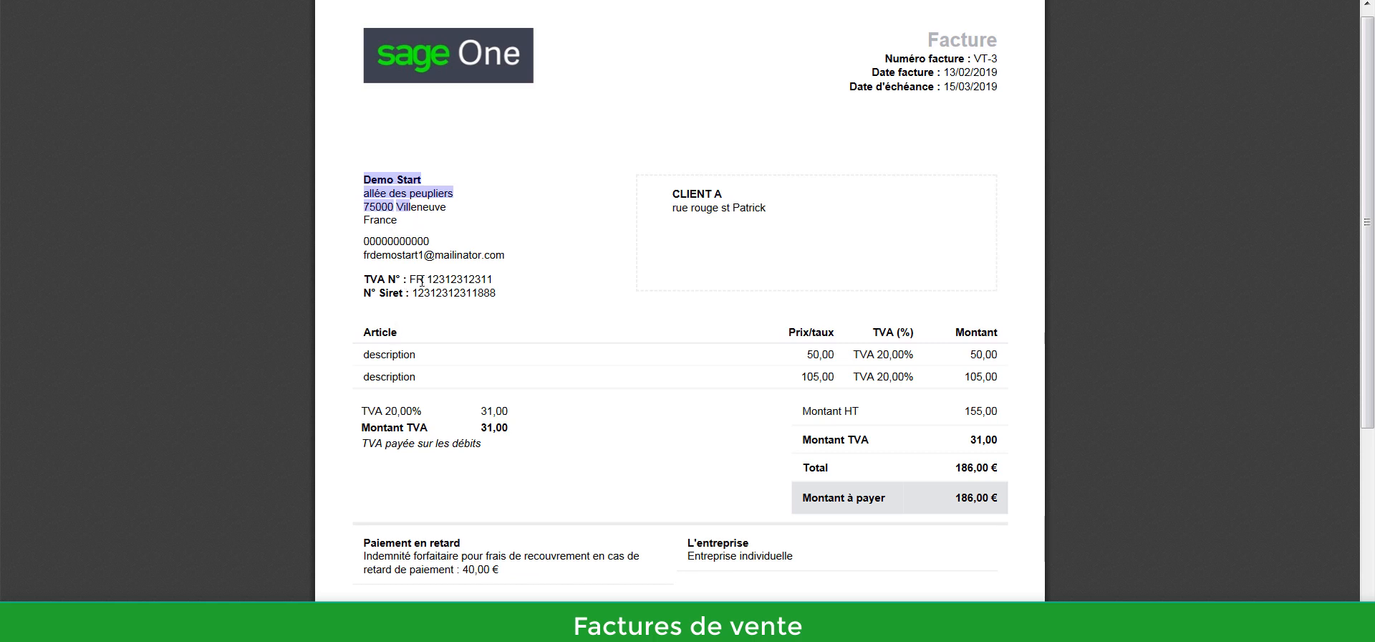
pyautogui.doubleClick(453, 292)
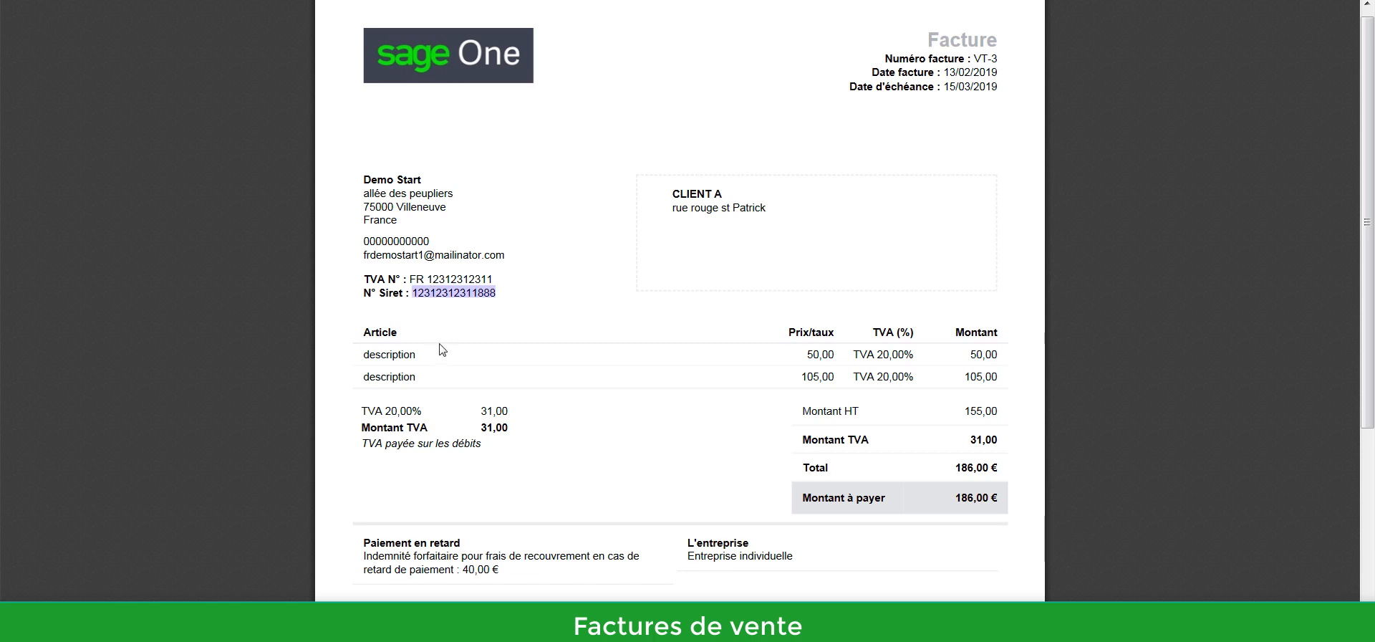
pyautogui.scroll(-3, 696, 434)
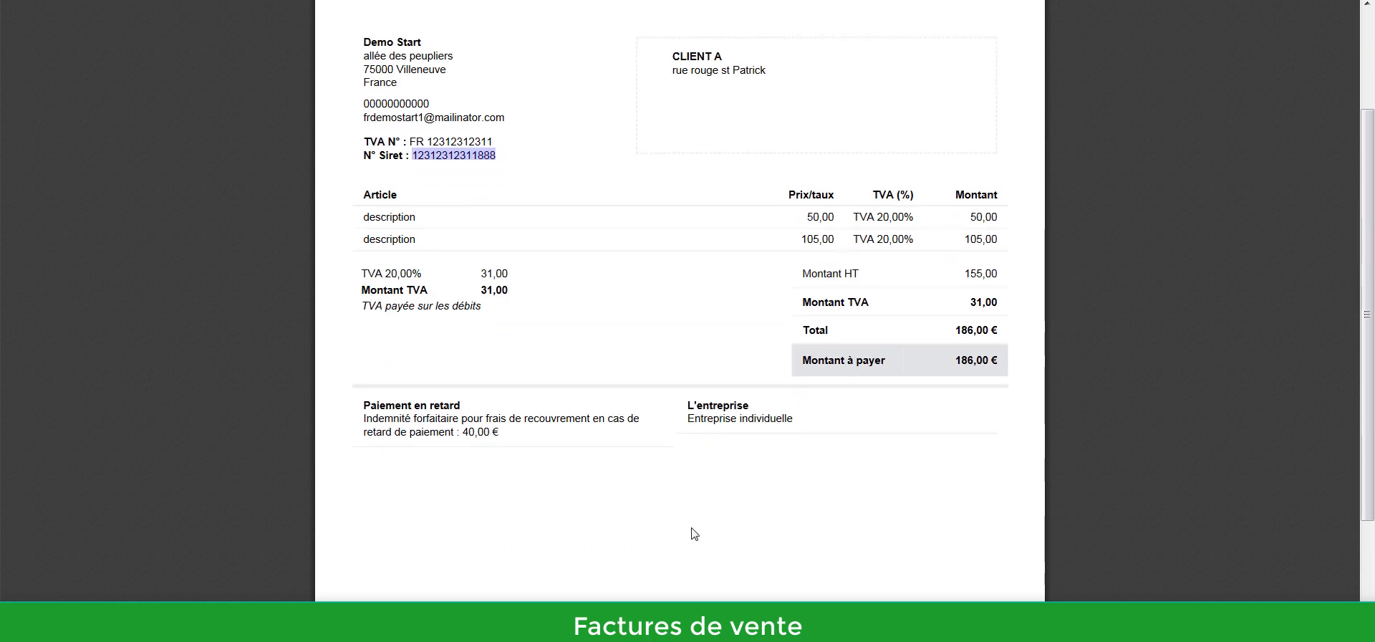
pyautogui.scroll(4, 692, 532)
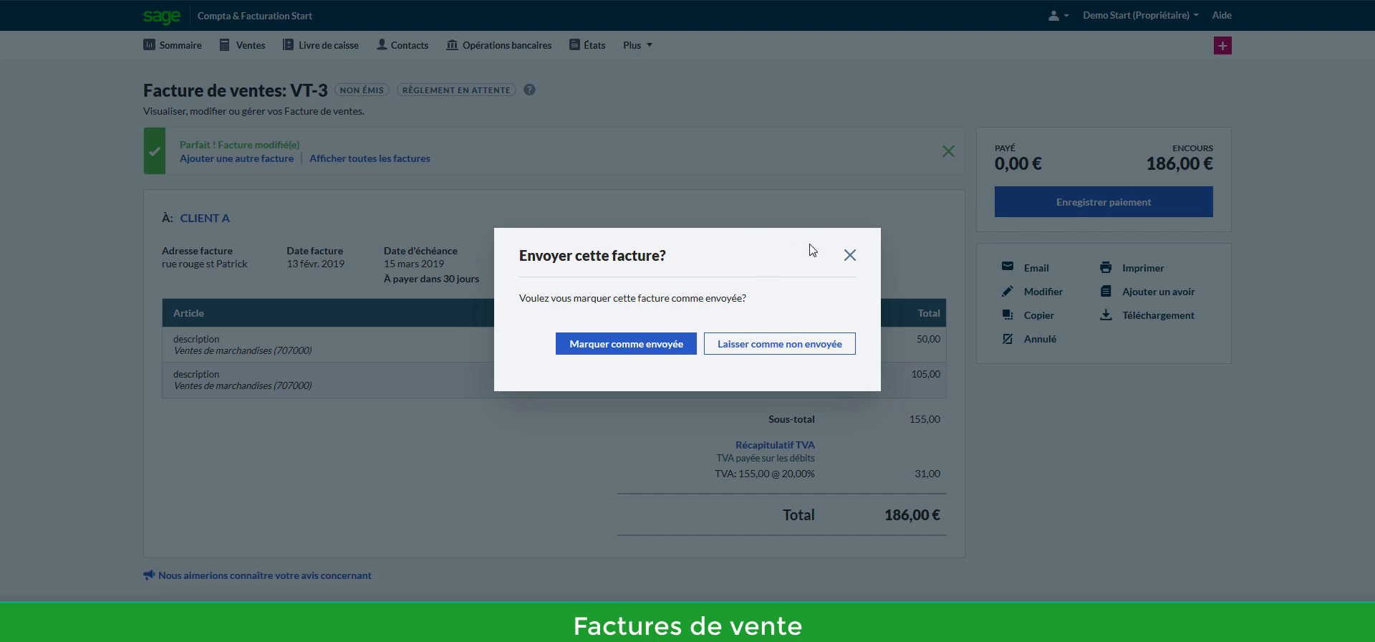
pyautogui.click(779, 346)
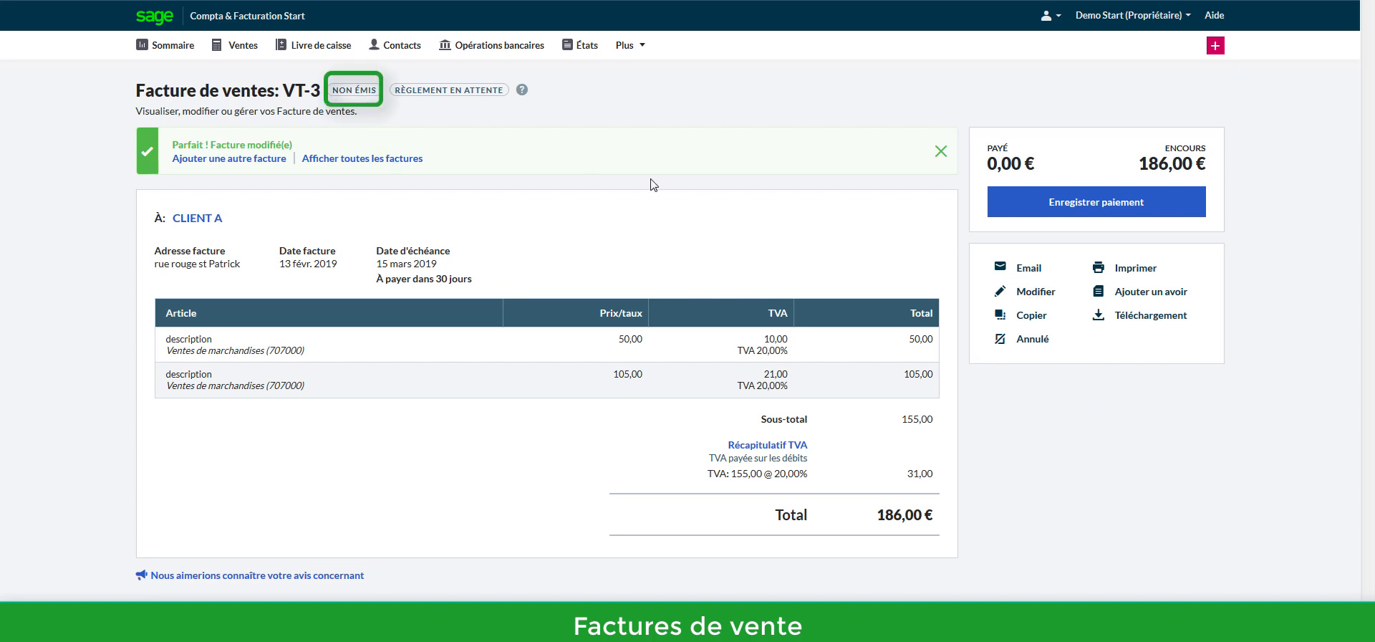
pyautogui.click(232, 45)
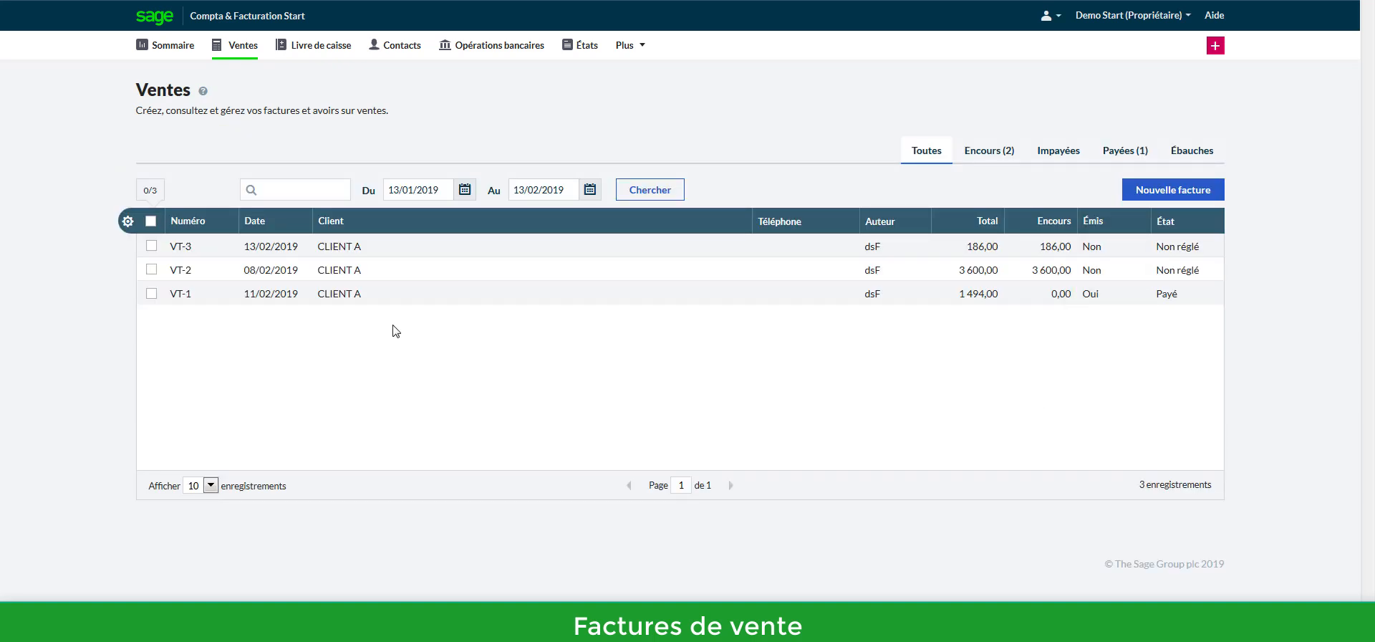
# Step: Generate the PDF of invoice VT-3, mark it as sent, then review the invoice and return to the sales list
pyautogui.click(151, 248)
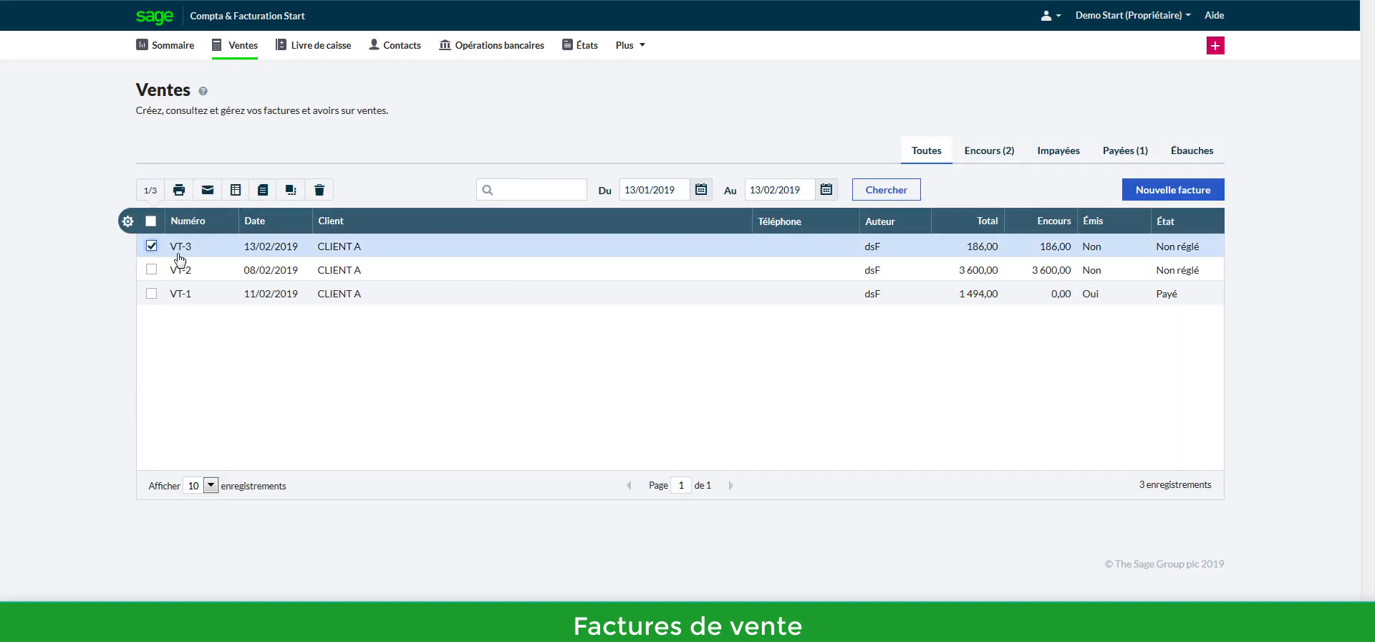
pyautogui.click(262, 192)
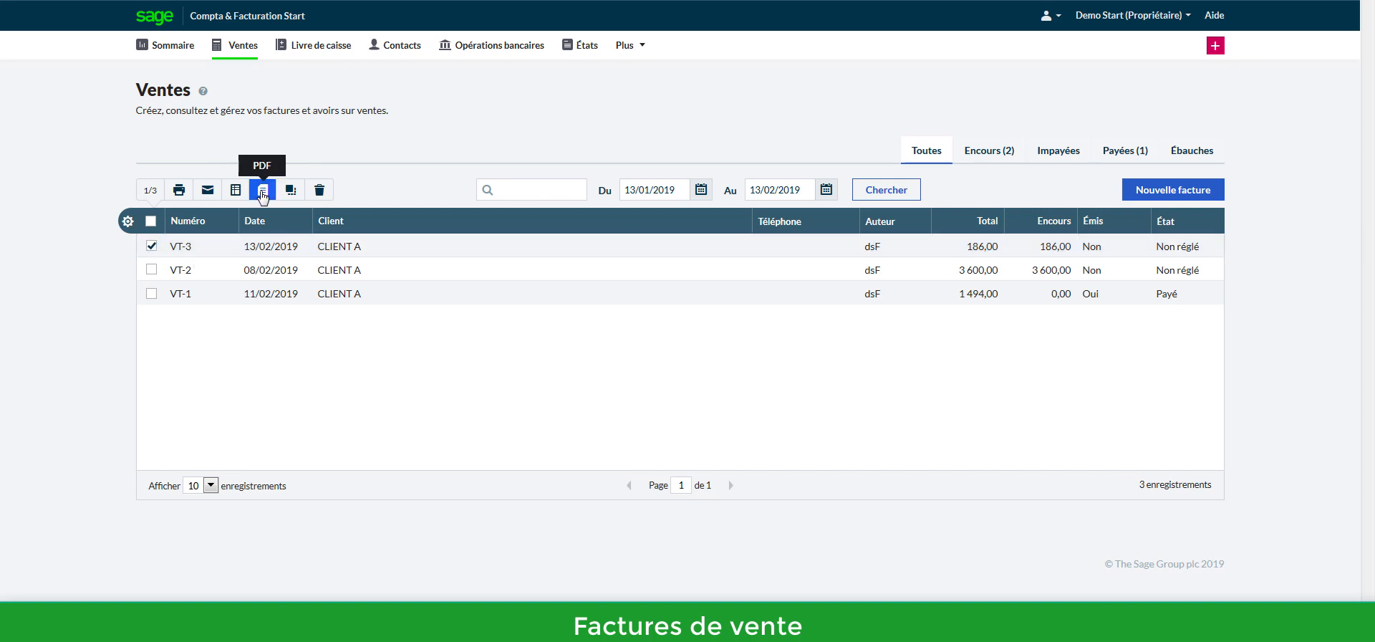
pyautogui.click(728, 535)
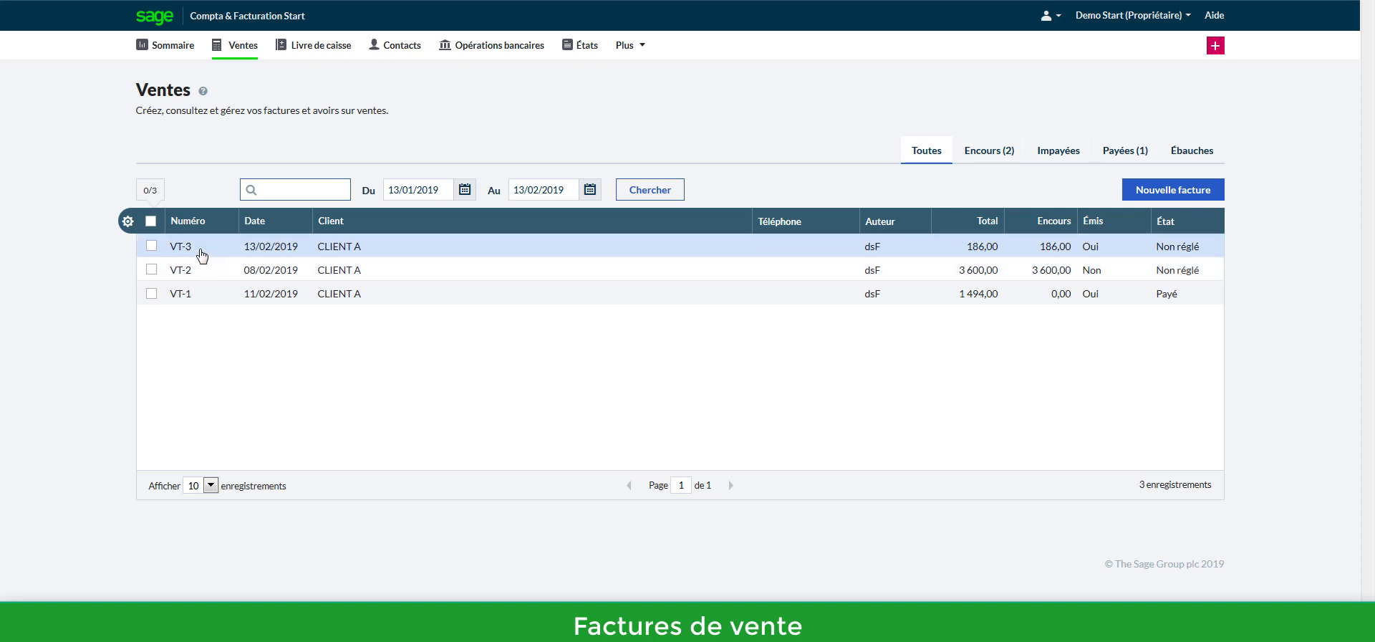
pyautogui.click(421, 249)
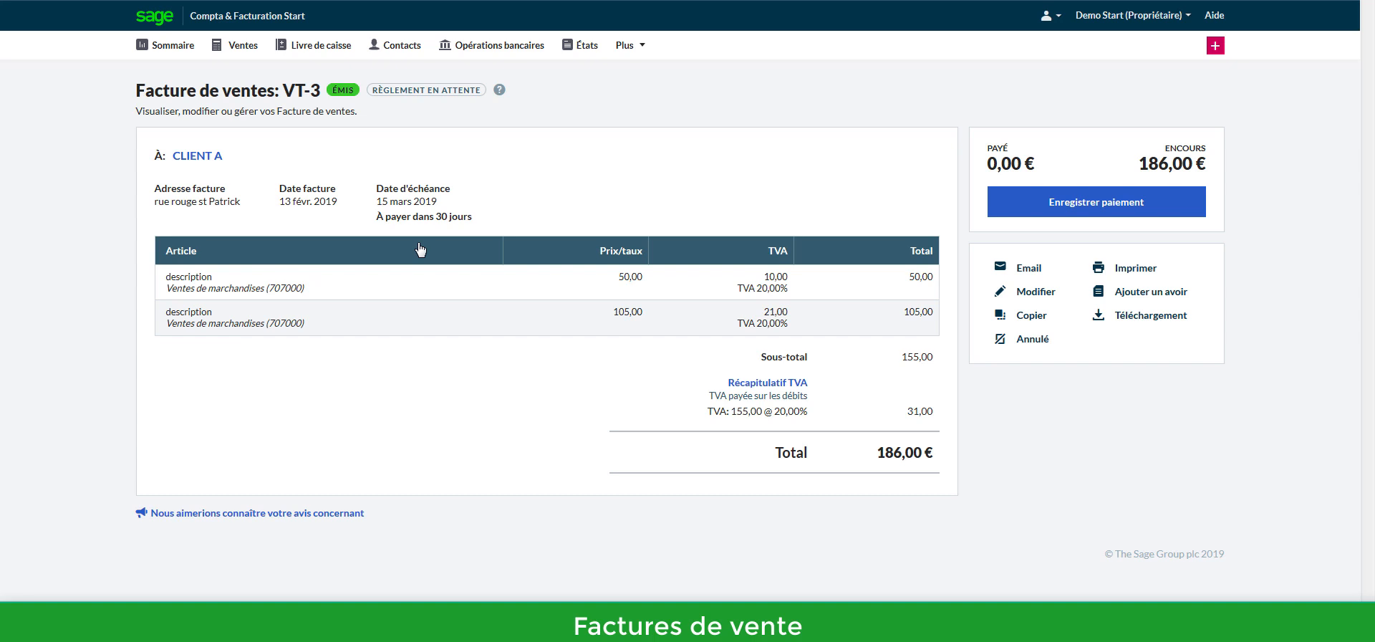
pyautogui.click(245, 47)
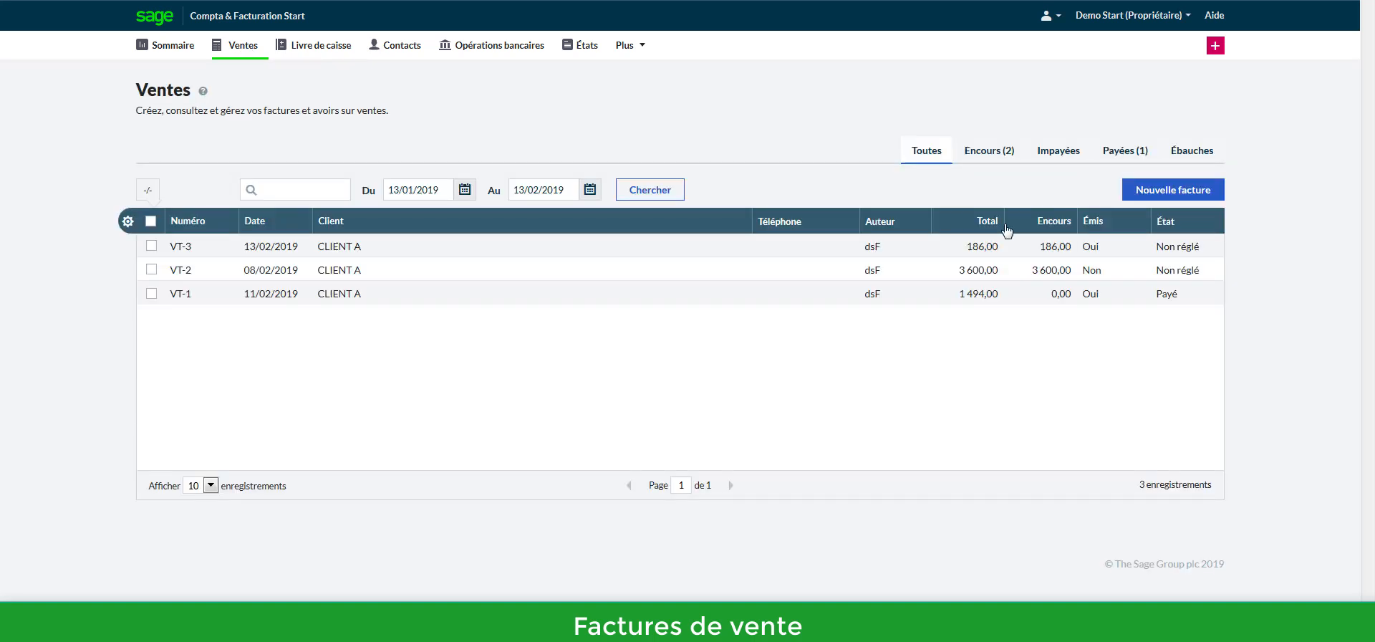
# Step: Create a sales invoice for CLIENT A with article "test" priced at 100 with TVA 20,00%, and save it as a draft
pyautogui.click(1148, 188)
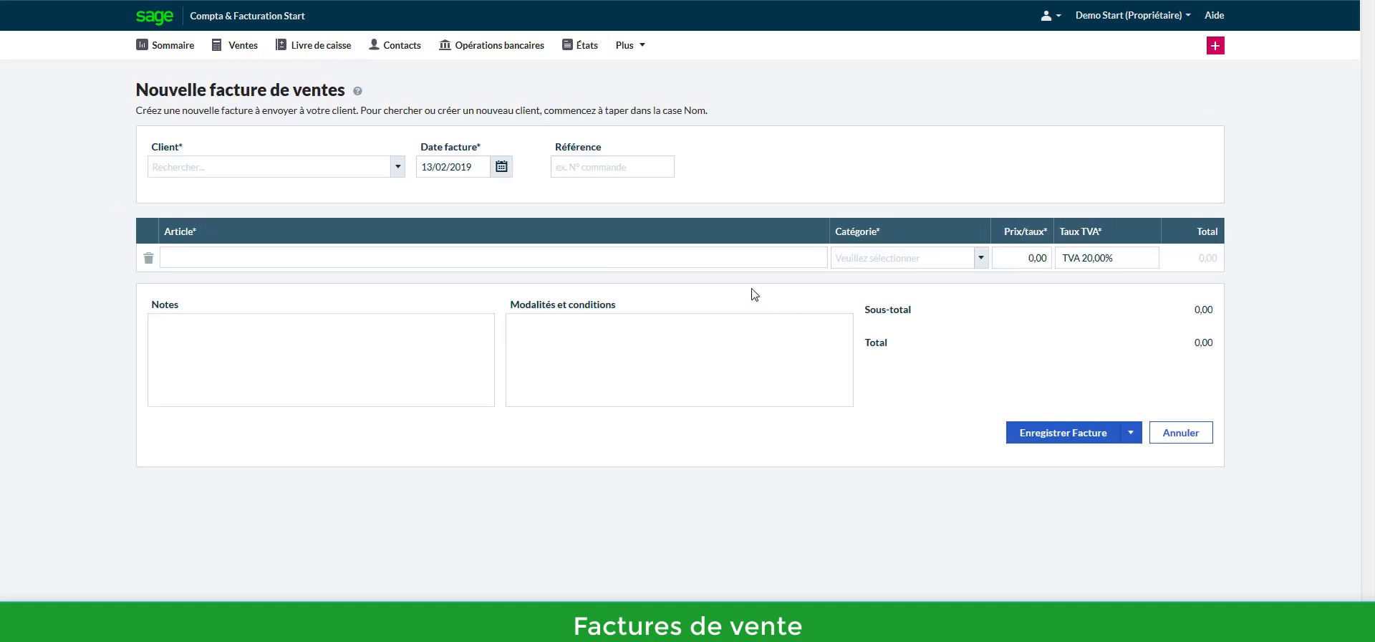
pyautogui.click(192, 169)
pyautogui.write('client')
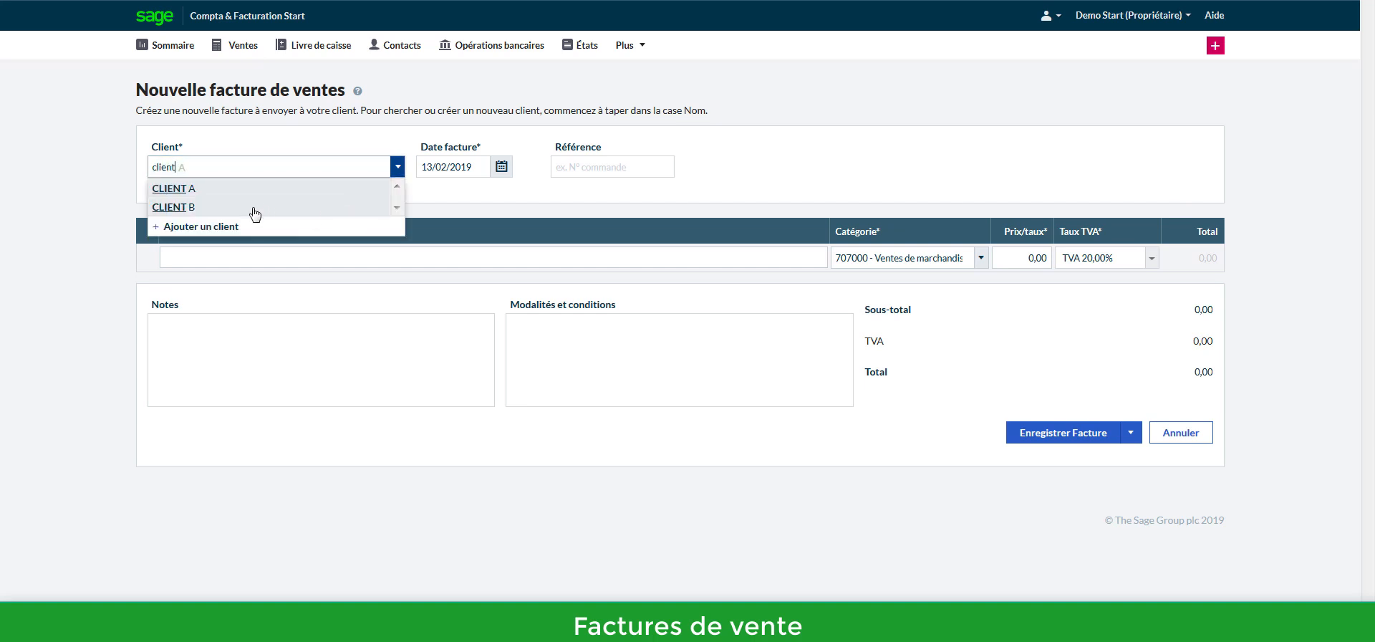
pyautogui.click(252, 207)
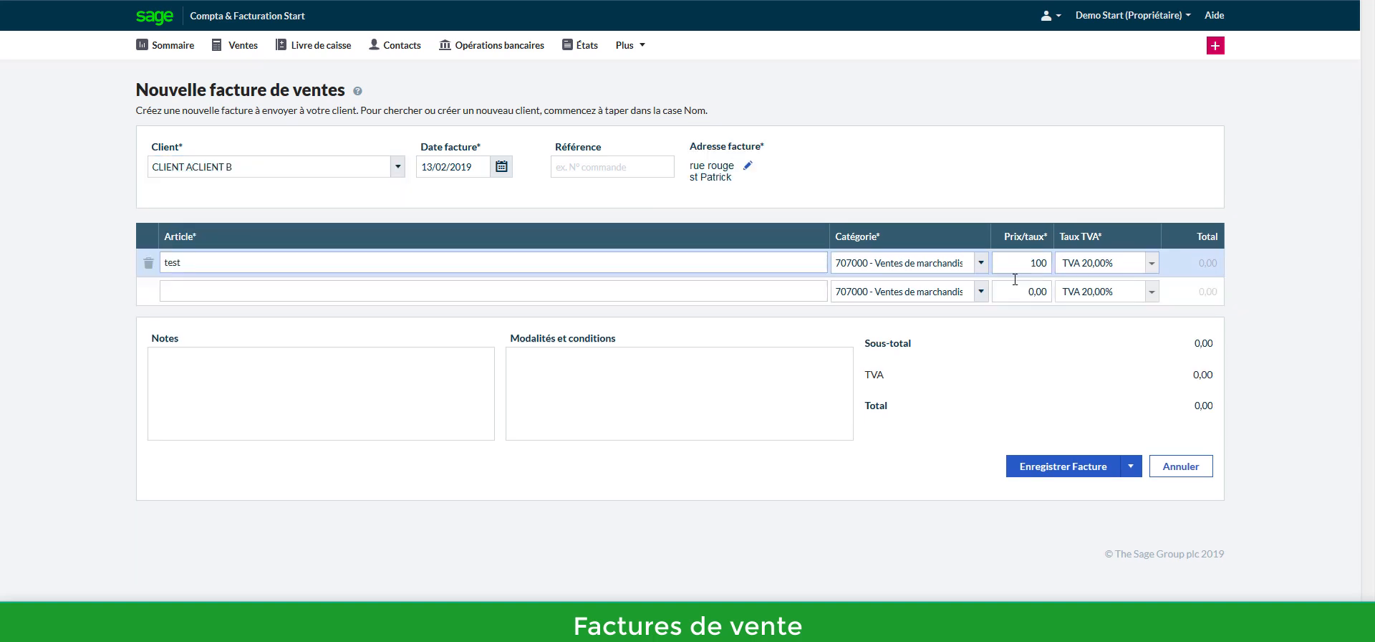
pyautogui.click(1095, 445)
pyautogui.click(1130, 497)
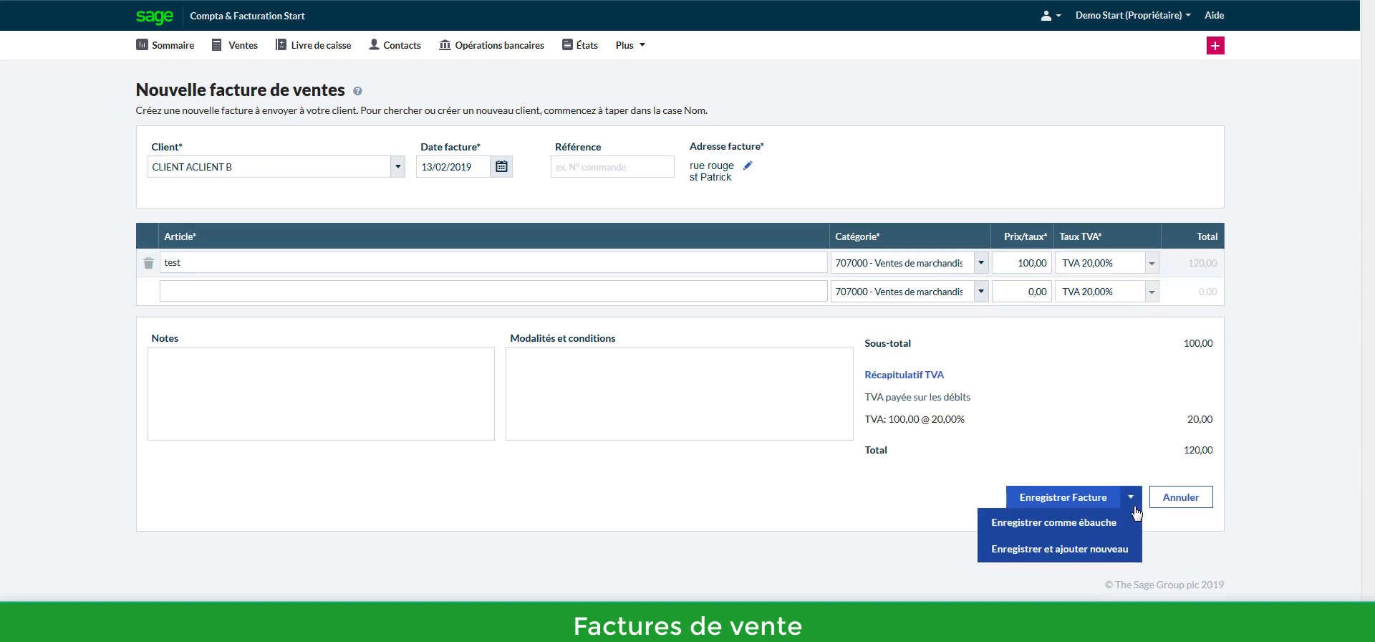
pyautogui.click(1124, 530)
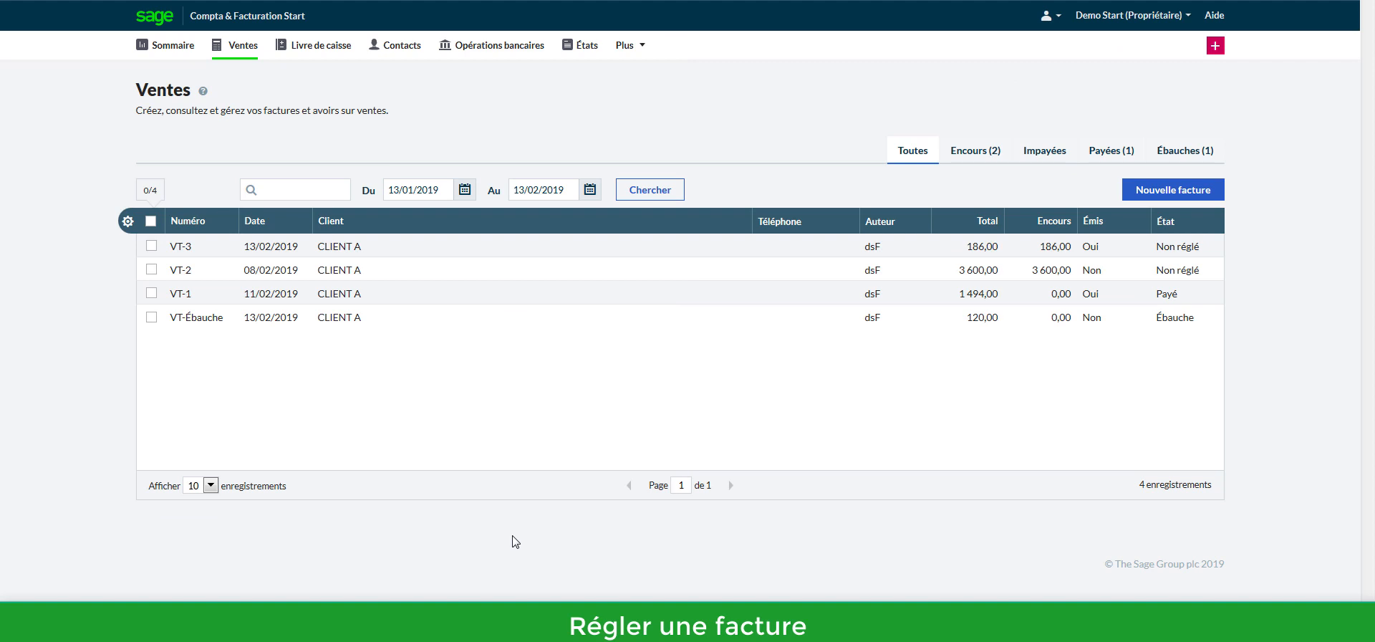
# Step: Record a partial payment of 100 on invoice VT-3, paid into Courant (512000) by Carte bancaire
pyautogui.click(583, 250)
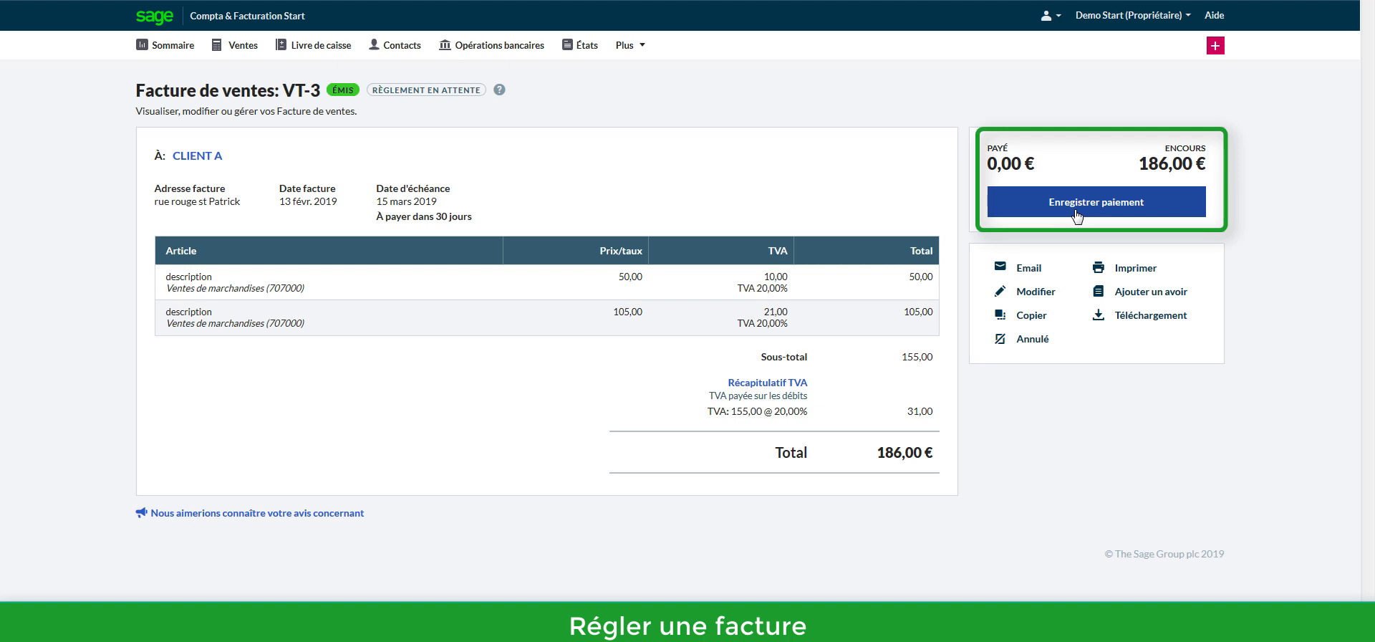
pyautogui.click(1077, 214)
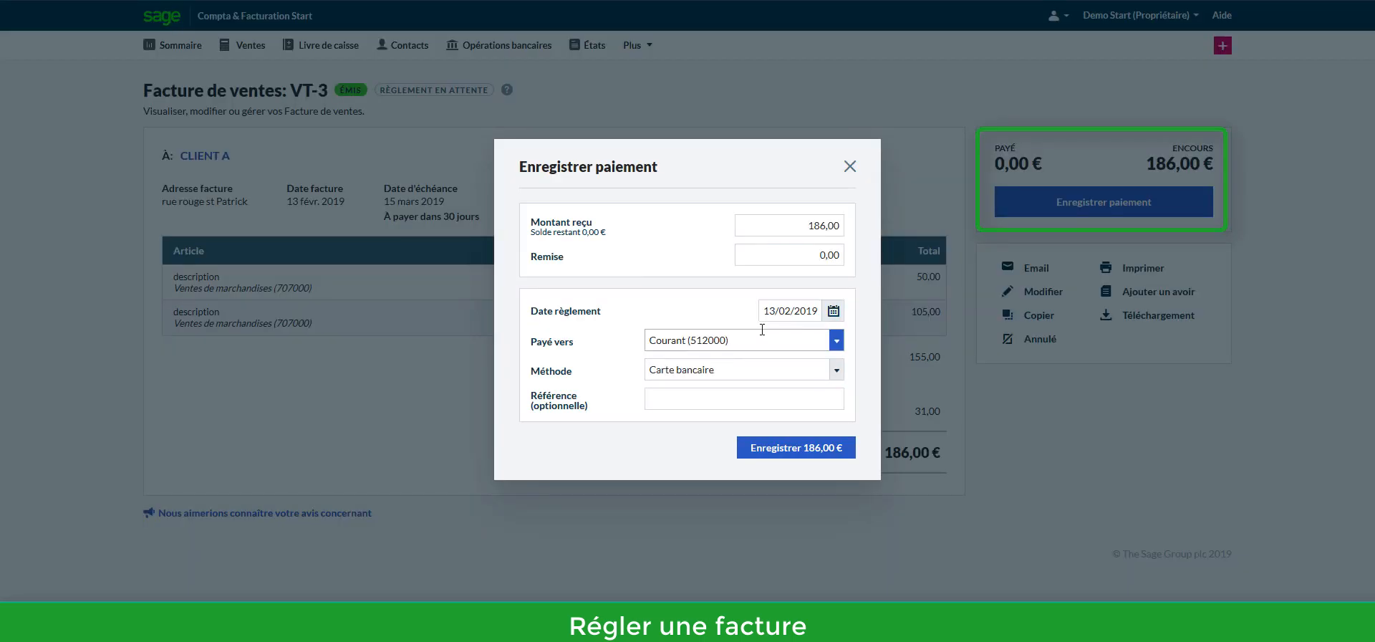
pyautogui.click(776, 224)
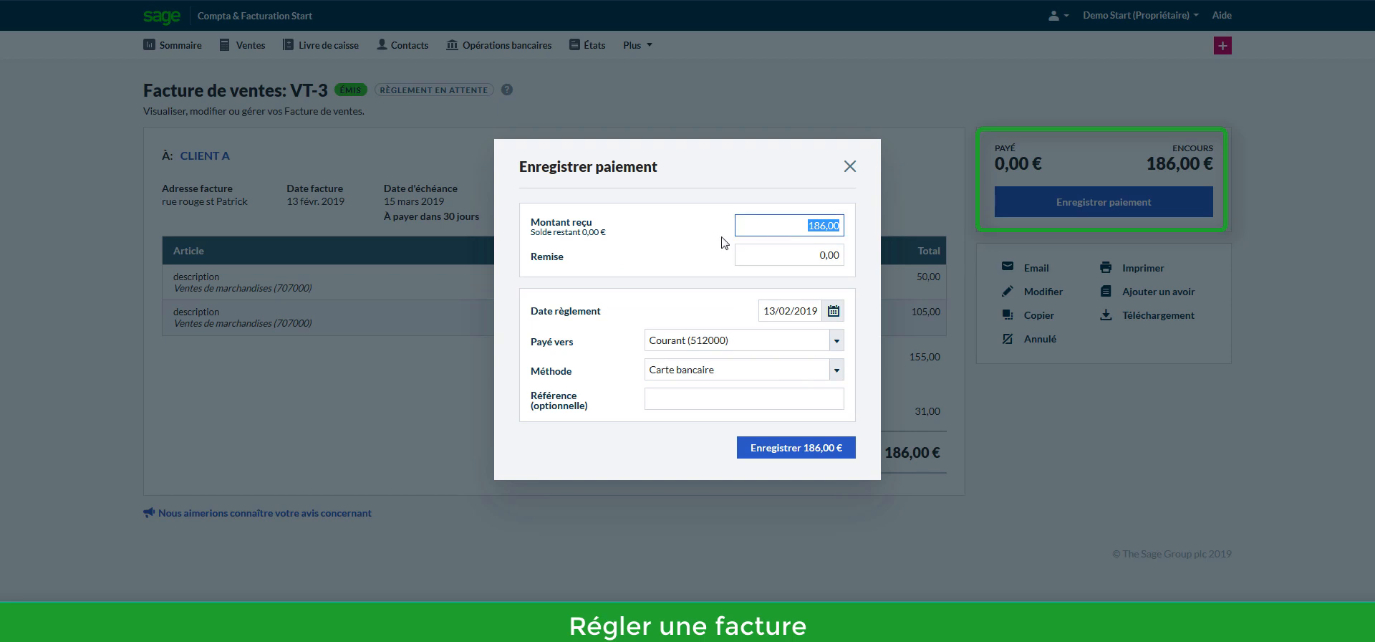
pyautogui.write('100')
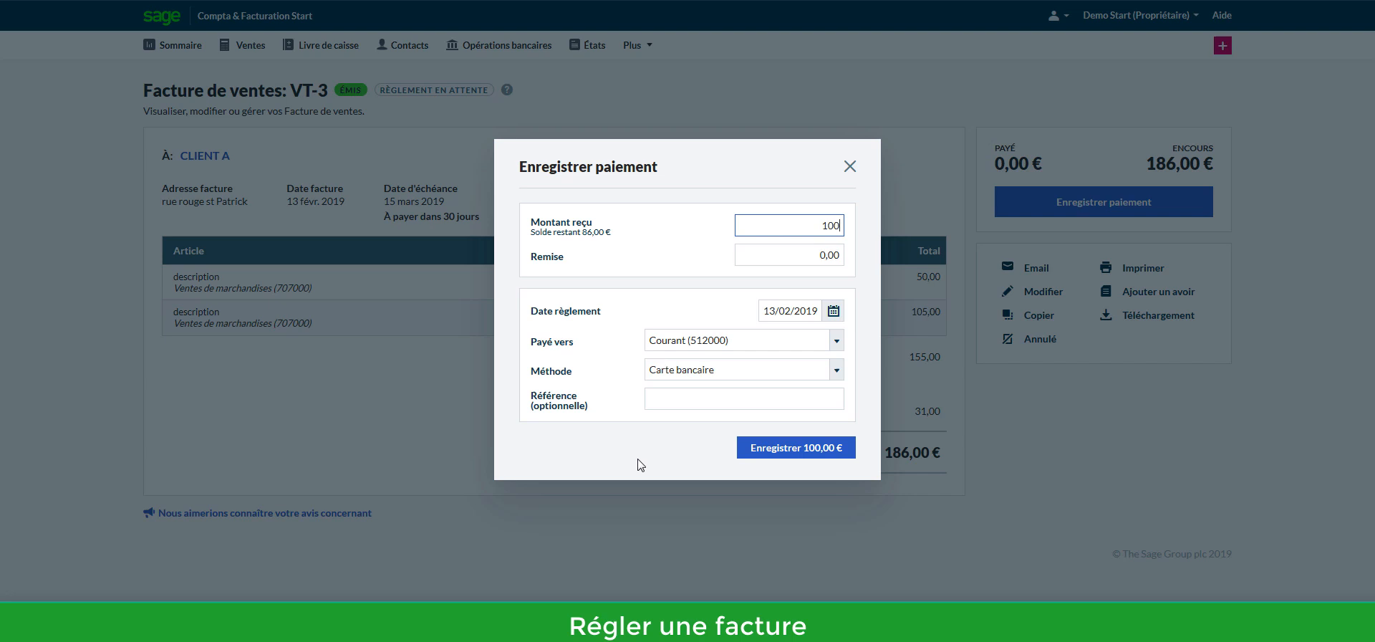
pyautogui.click(619, 273)
pyautogui.click(793, 448)
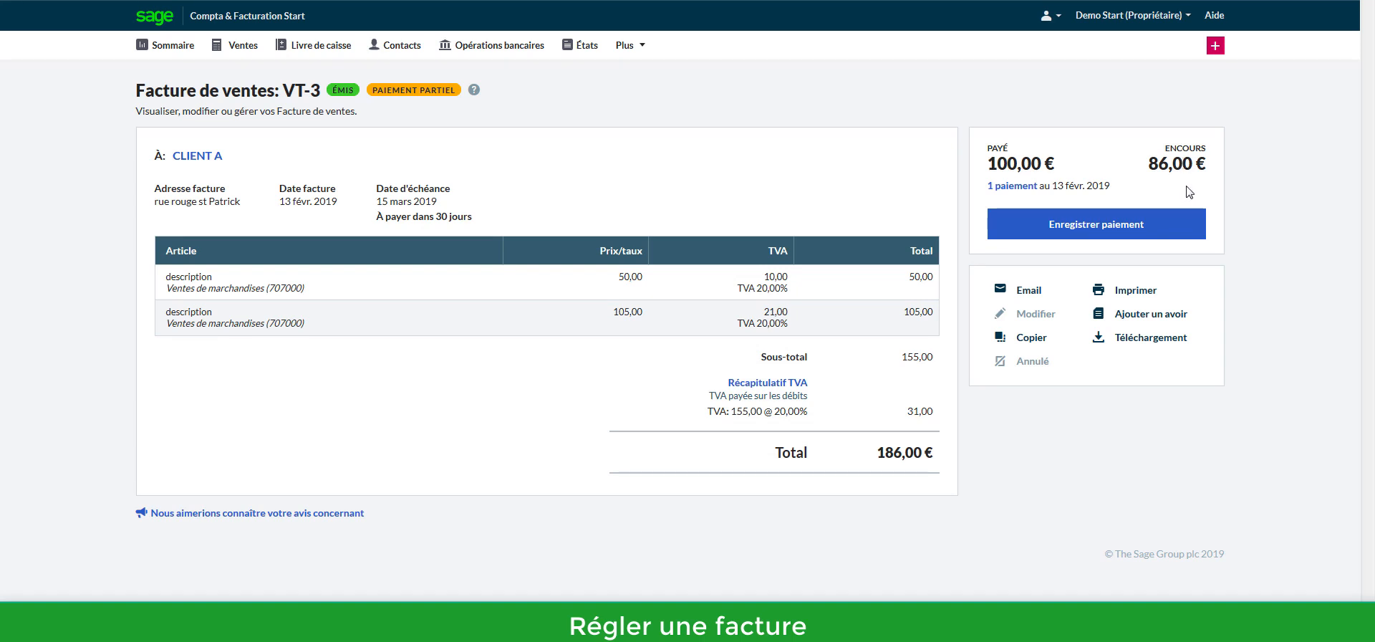
# Step: Check the VT-3 payment in the sales list and in the activity of the Courant bank account
pyautogui.click(240, 48)
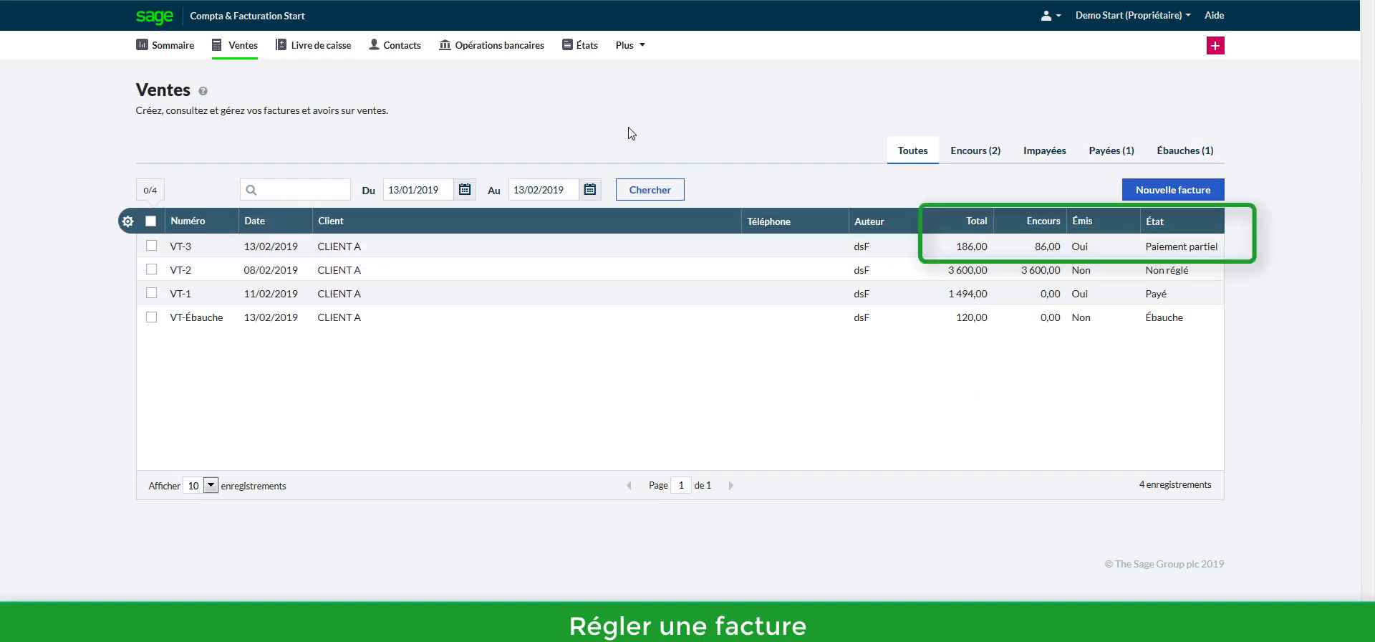
pyautogui.click(496, 48)
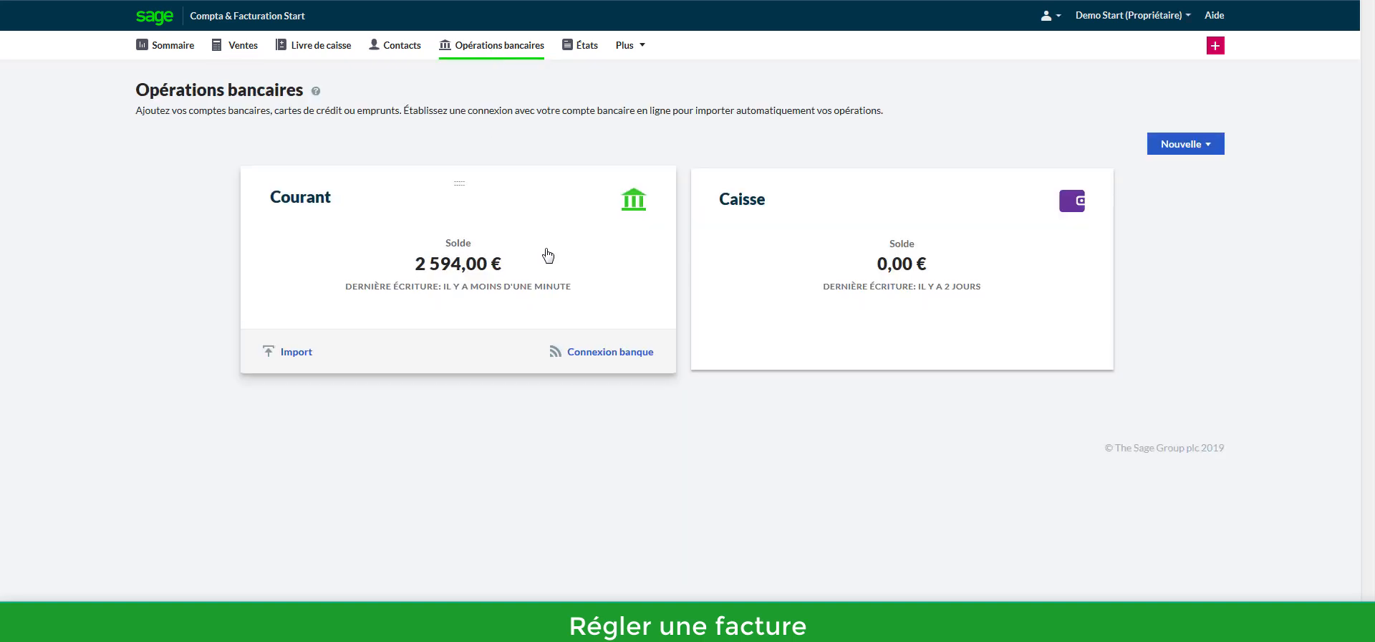
pyautogui.click(548, 256)
pyautogui.scroll(-2, 669, 454)
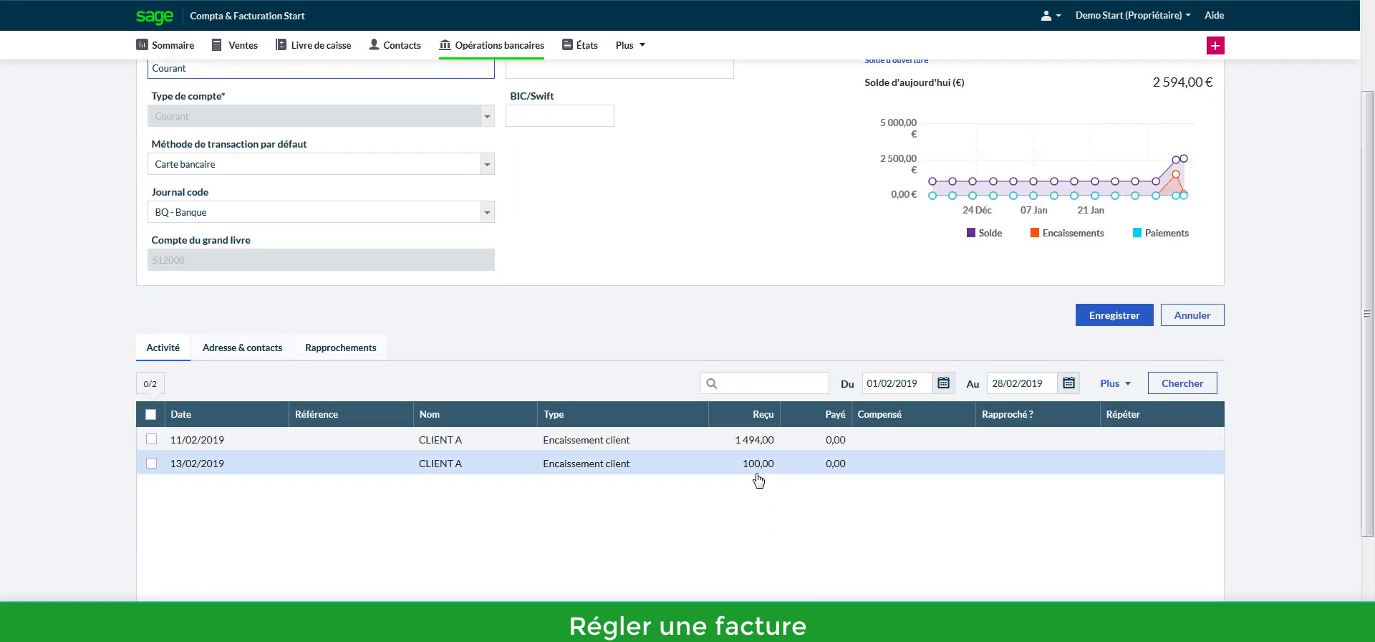
# Step: Start a payment entry in the cash book from account 512000 - Courant by Carte bancaire, with an amount paid of 50
pyautogui.click(331, 49)
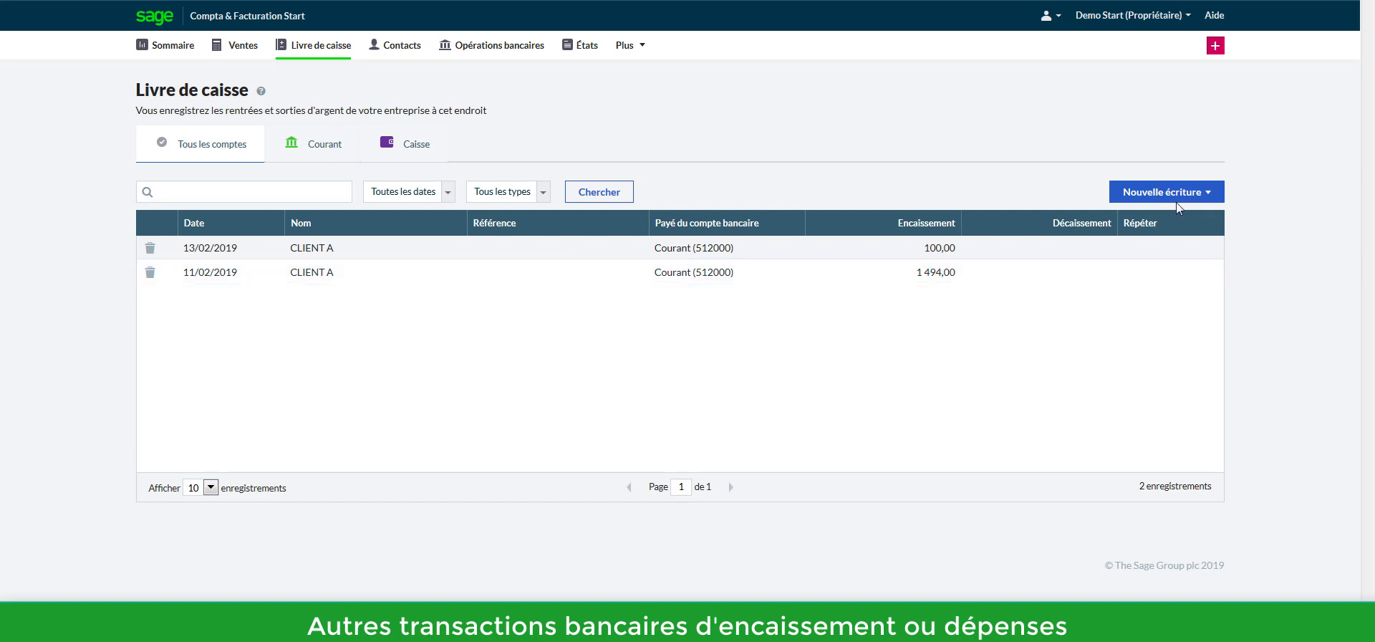
pyautogui.click(1195, 197)
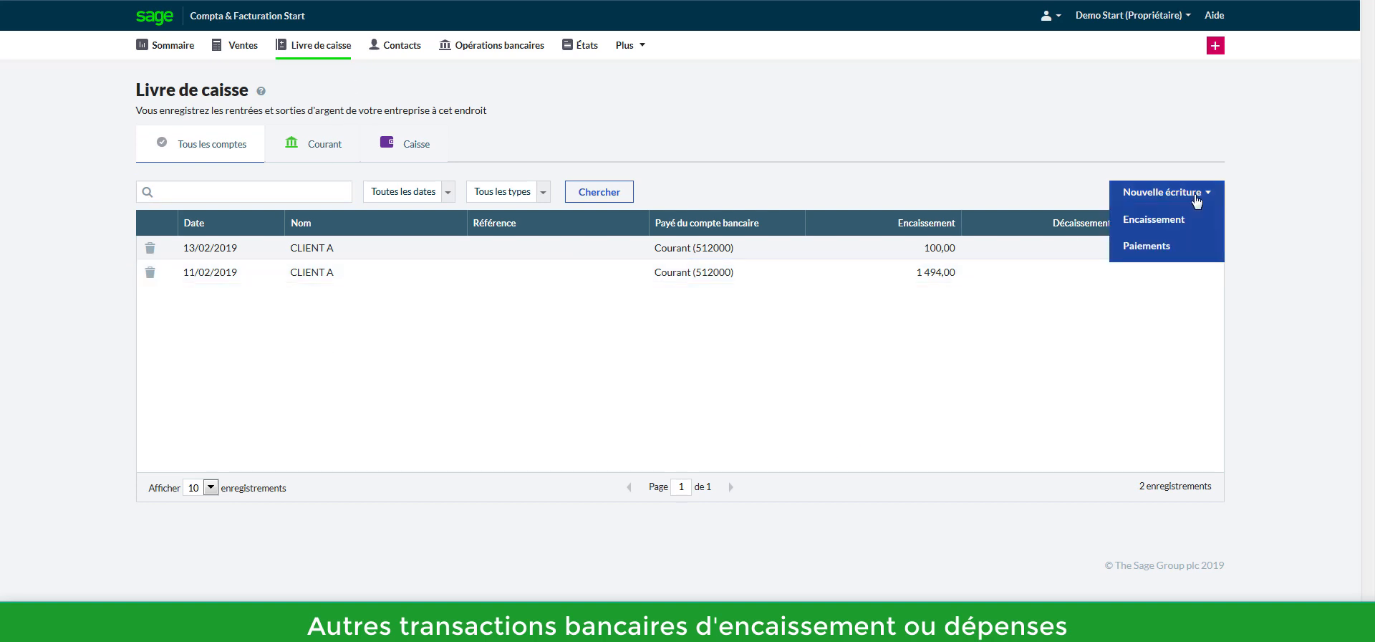
pyautogui.click(1175, 248)
pyautogui.click(553, 189)
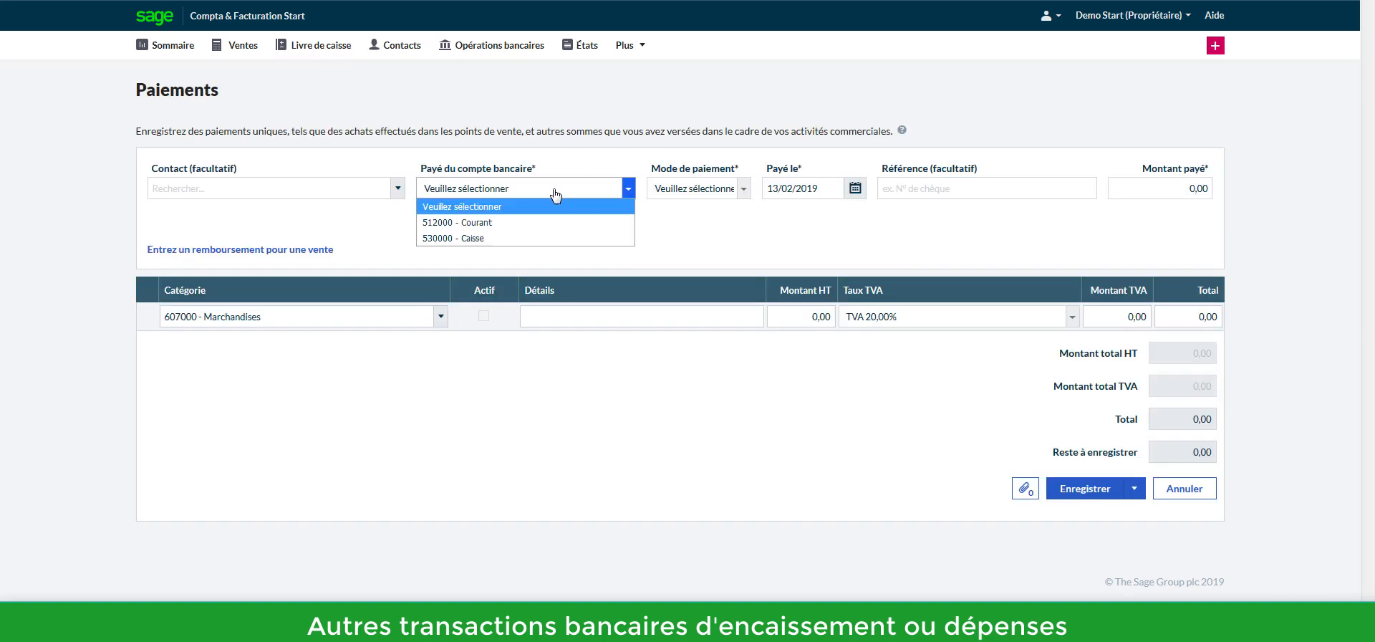
pyautogui.click(530, 222)
pyautogui.click(1177, 195)
pyautogui.write('50')
pyautogui.click(1151, 227)
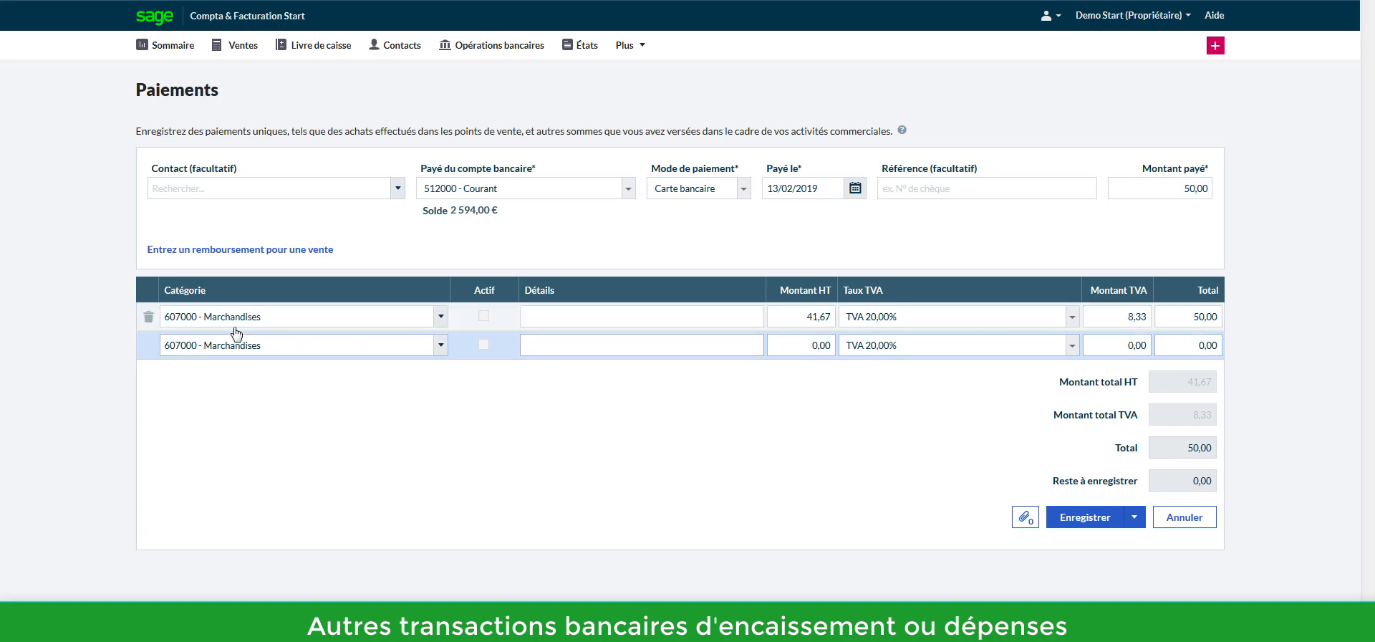
# Step: Set the payment line's category to 626000 - Téléphone et frais postaux and save the payment
pyautogui.click(181, 320)
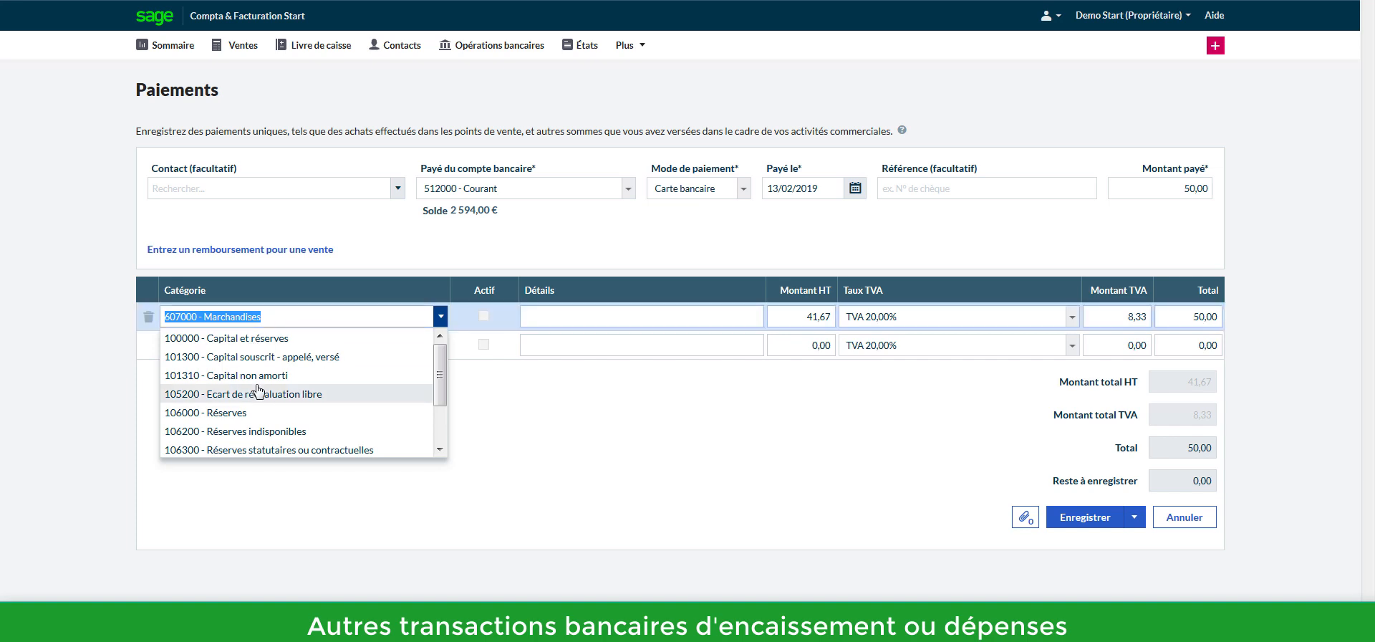
pyautogui.write('ele')
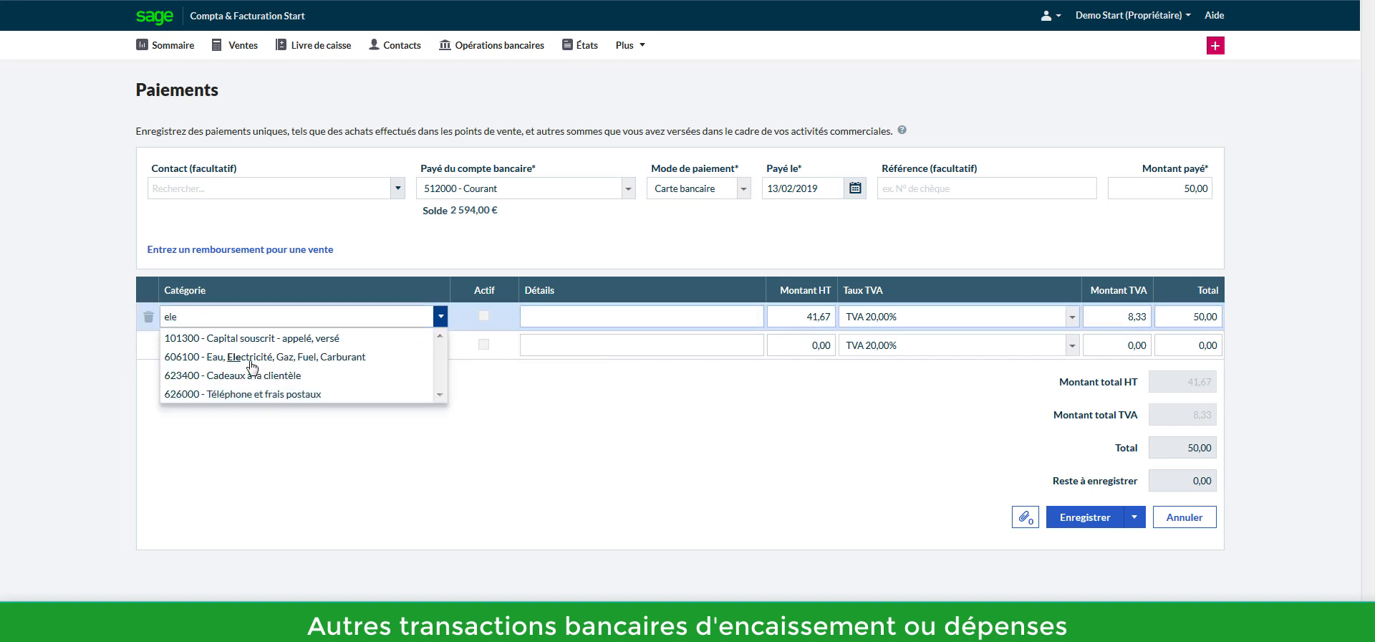
pyautogui.click(250, 363)
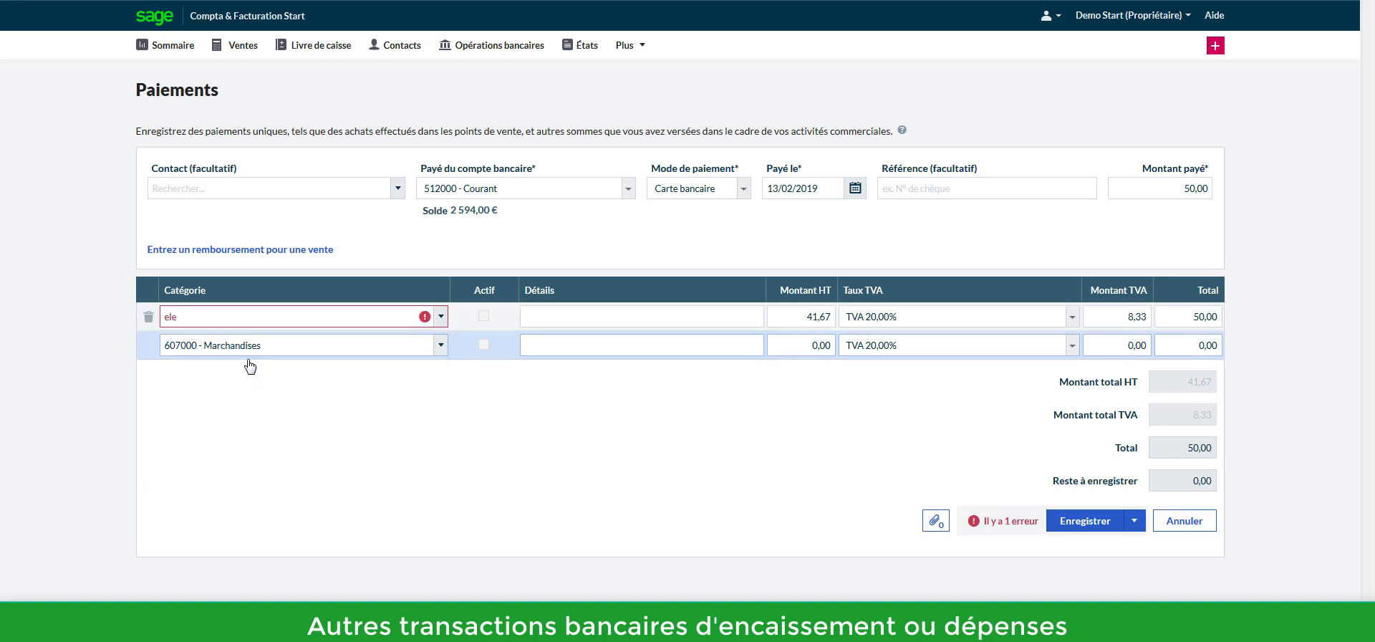
pyautogui.click(224, 323)
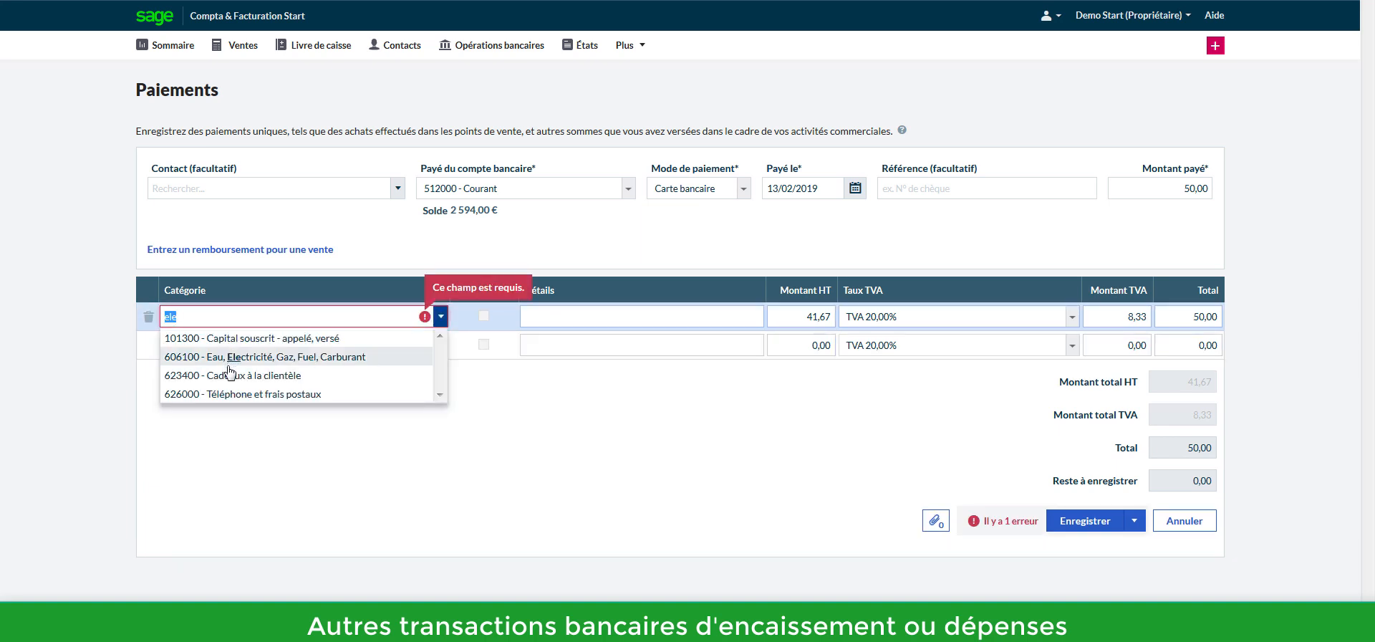
pyautogui.click(229, 395)
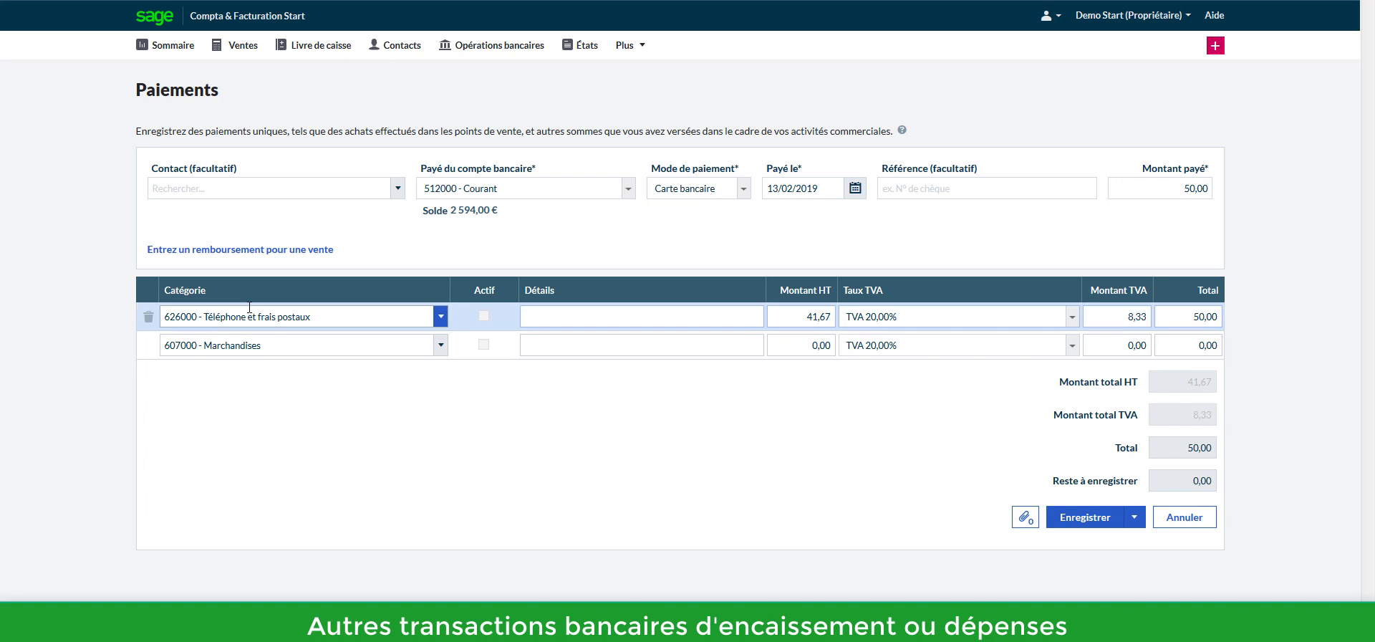
pyautogui.click(1093, 524)
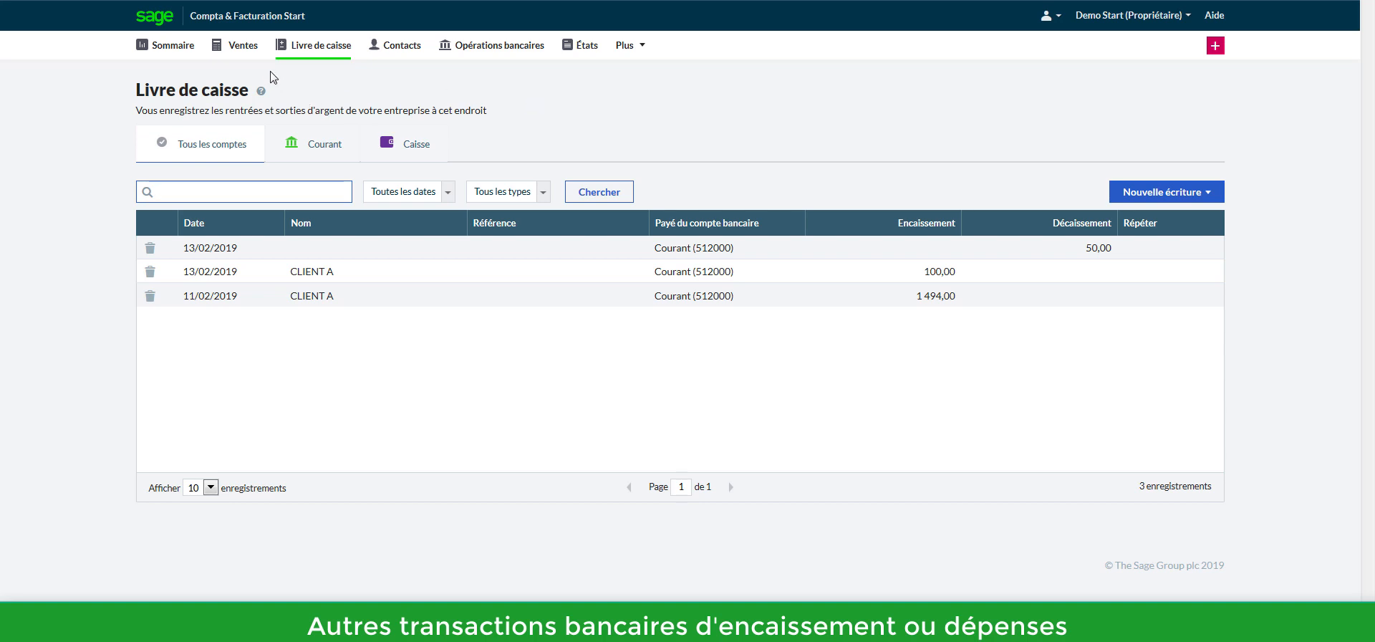
# Step: Review the cash book's new entry types, the bank account balances, and the options for creating bank items
pyautogui.click(1161, 195)
pyautogui.click(1212, 192)
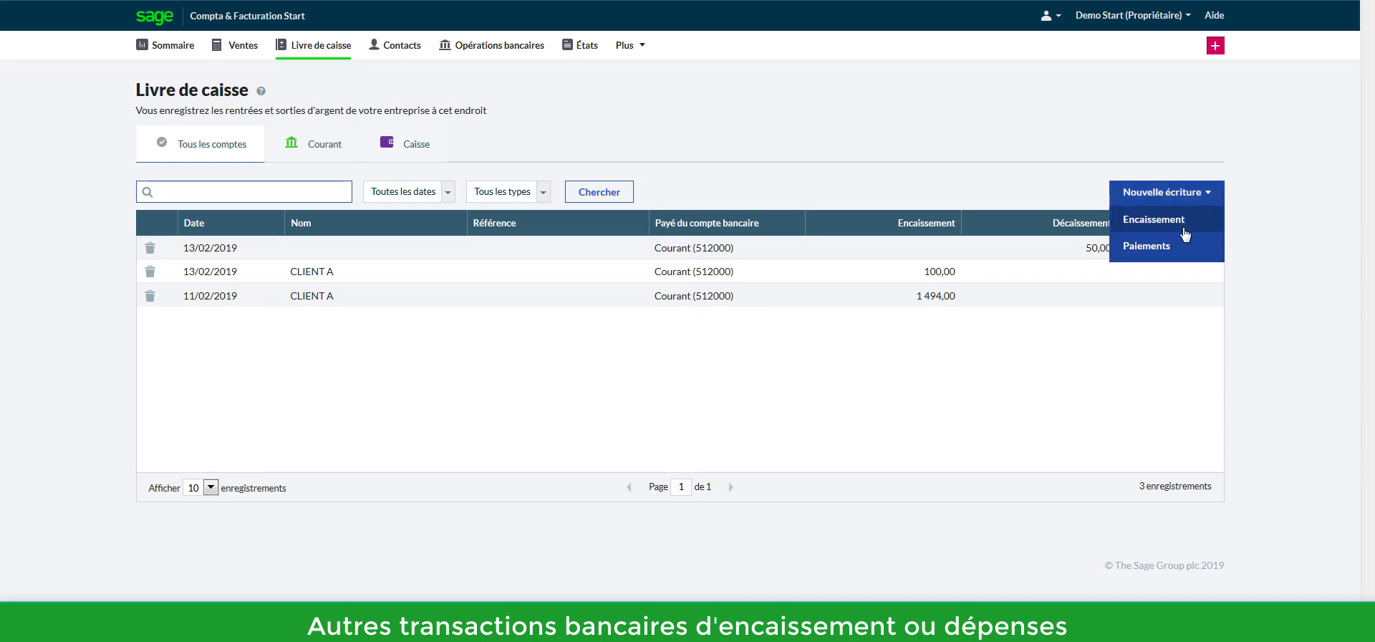
pyautogui.click(515, 46)
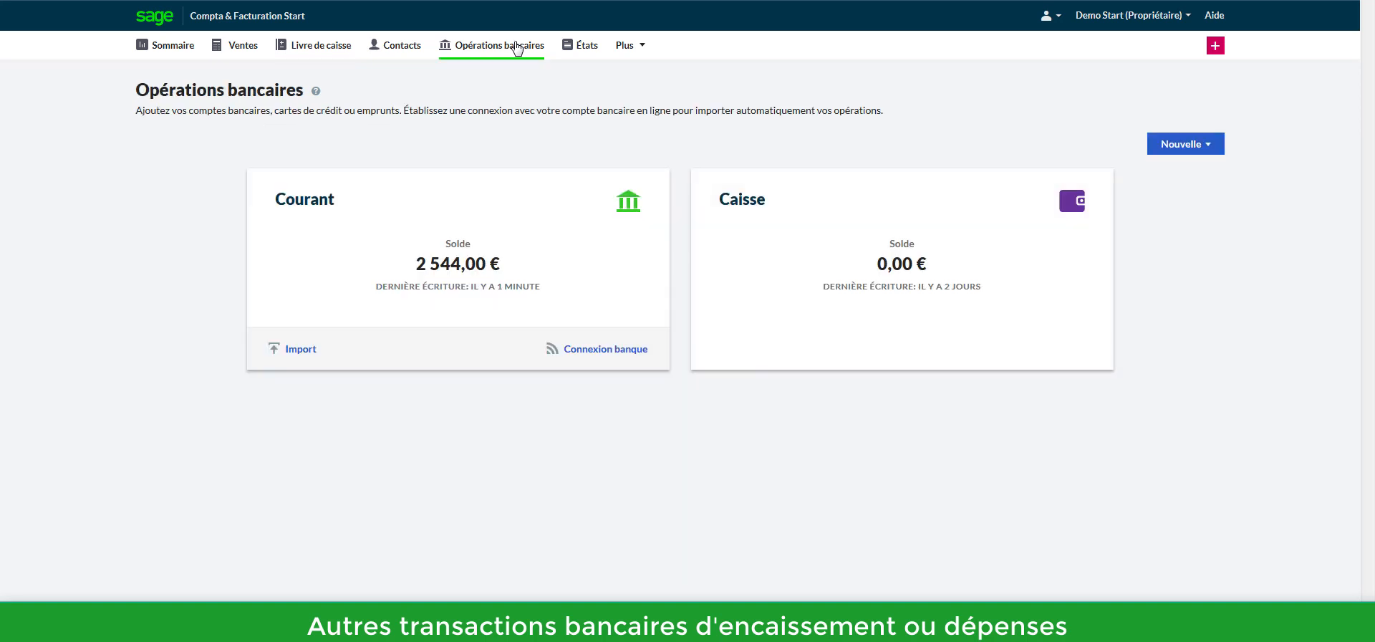
pyautogui.click(1196, 147)
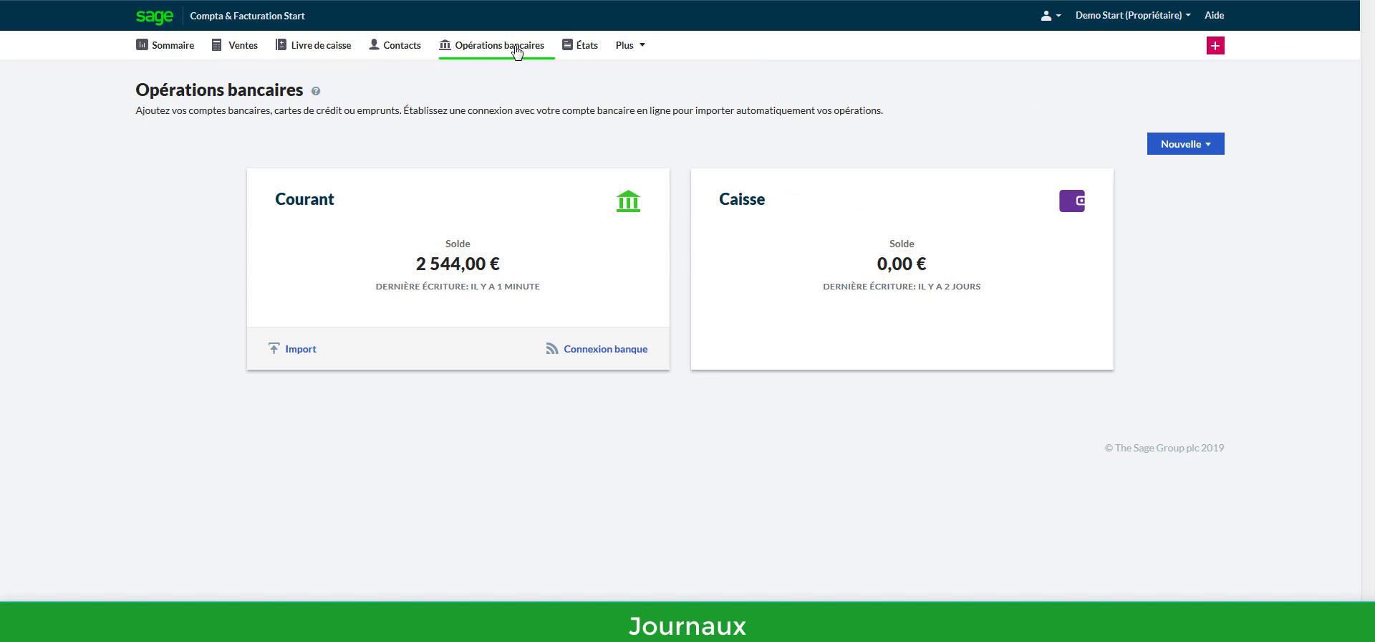
# Step: Start a new journal entry with ledger accounts 100000 - Capital et réserves and 512000 - Courant on its first two lines
pyautogui.click(647, 45)
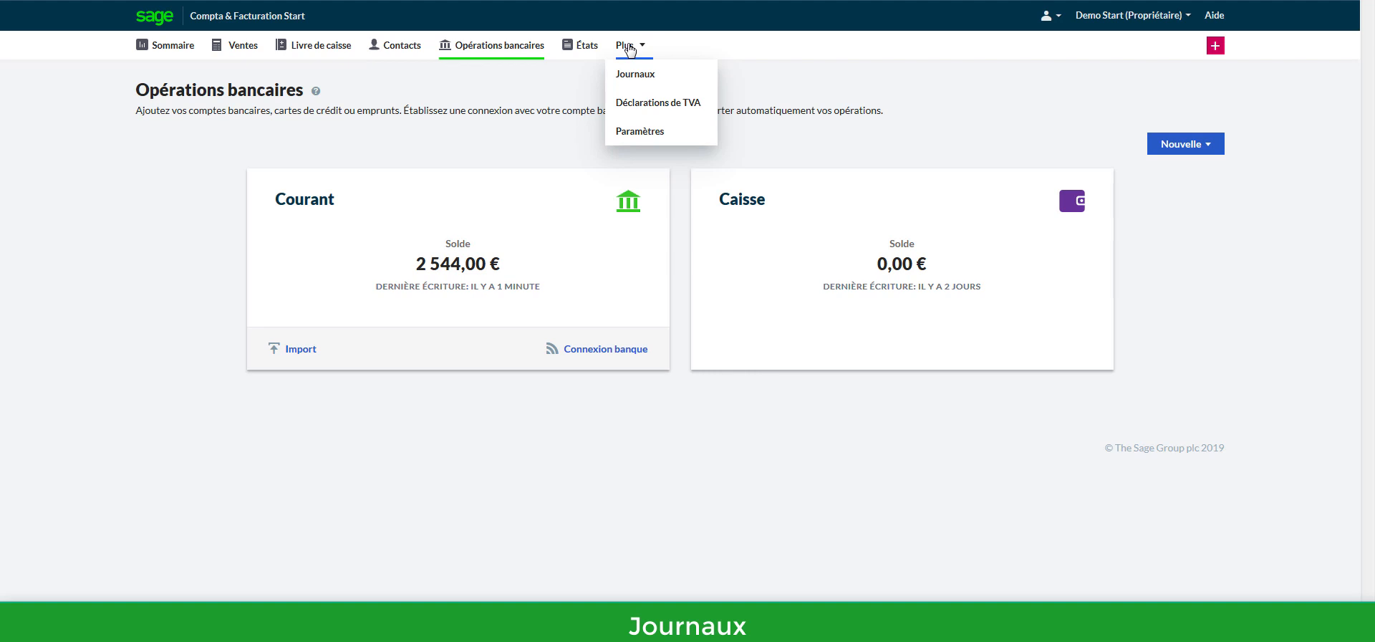
pyautogui.click(647, 84)
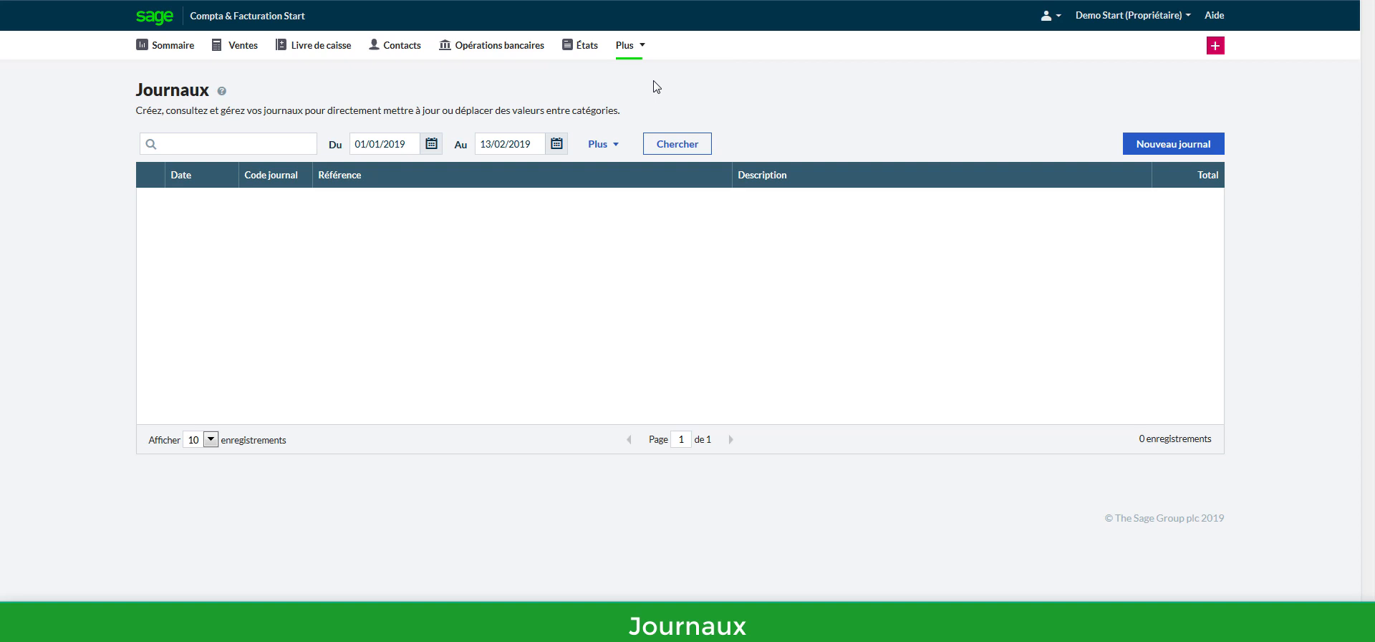
pyautogui.click(1161, 143)
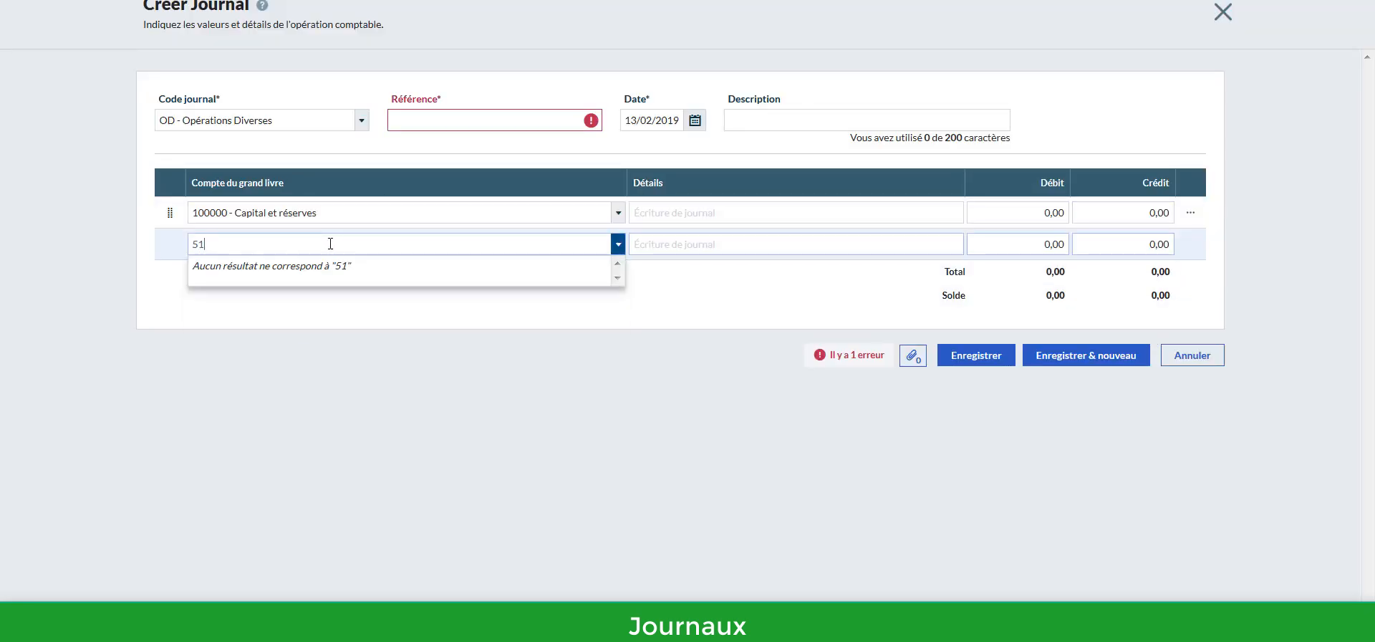
pyautogui.write('2')
pyautogui.click(243, 271)
pyautogui.click(241, 244)
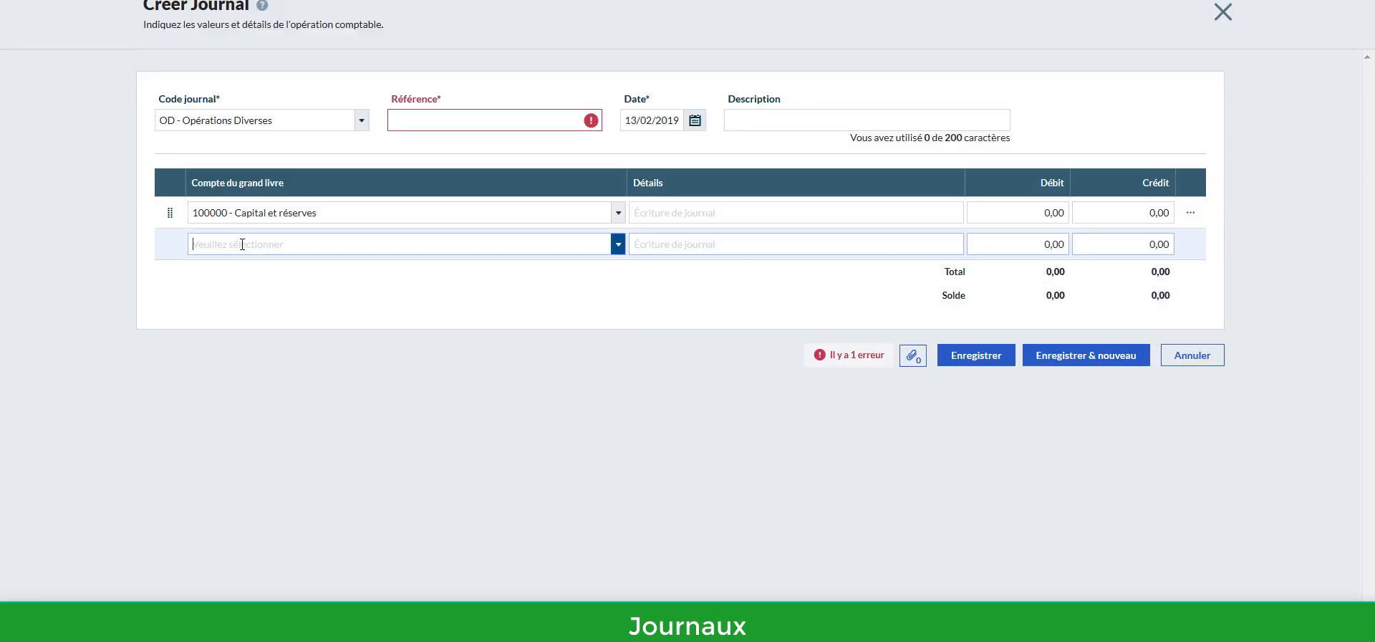
pyautogui.write('512')
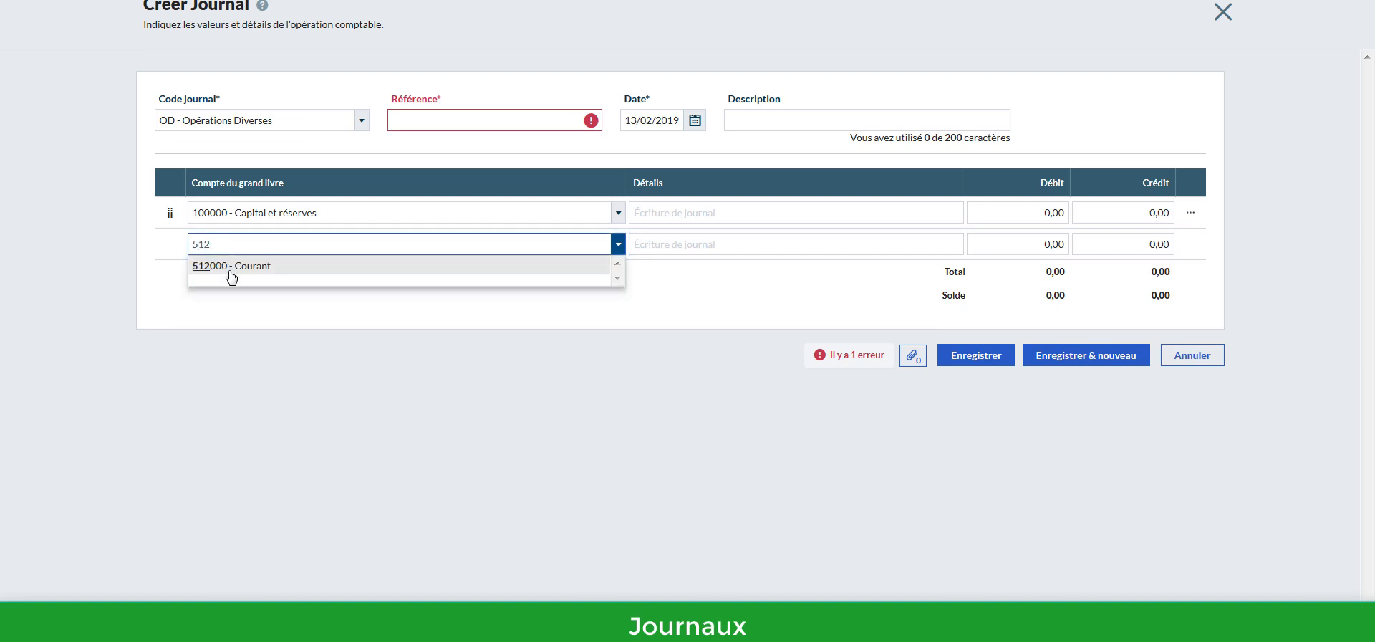
pyautogui.click(227, 266)
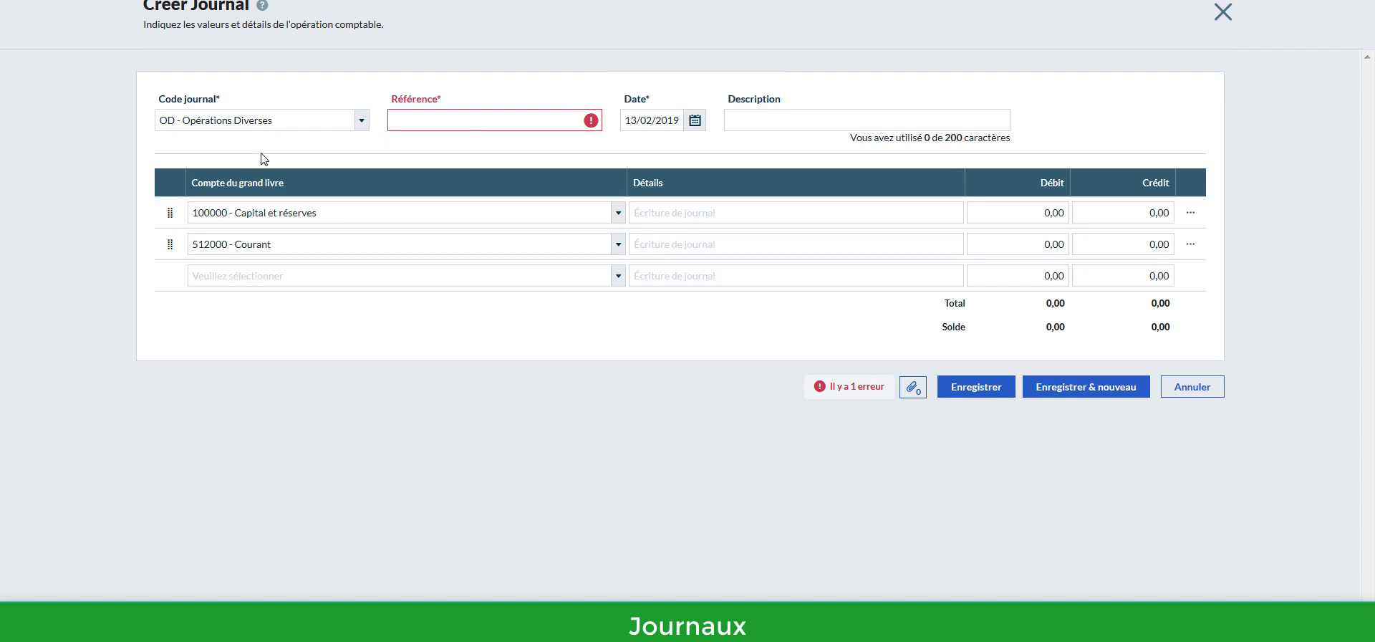
# Step: Check the available journal codes for the entry and discard it without saving
pyautogui.click(311, 126)
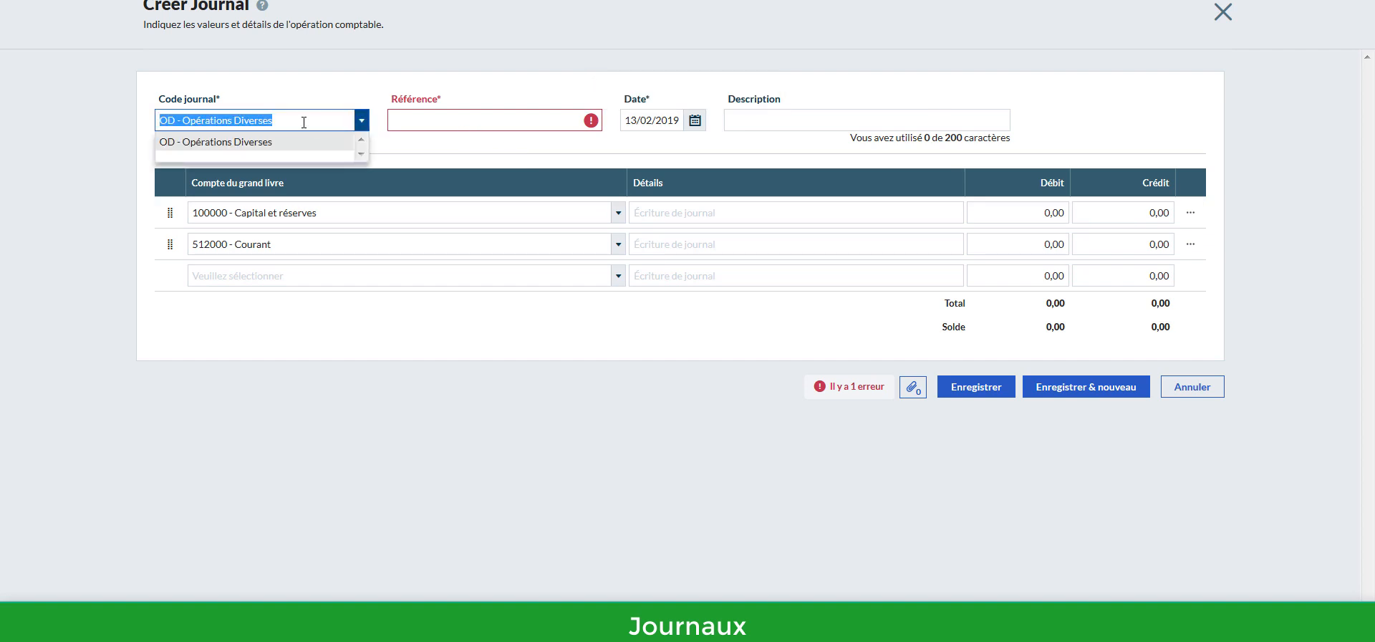
pyautogui.click(290, 87)
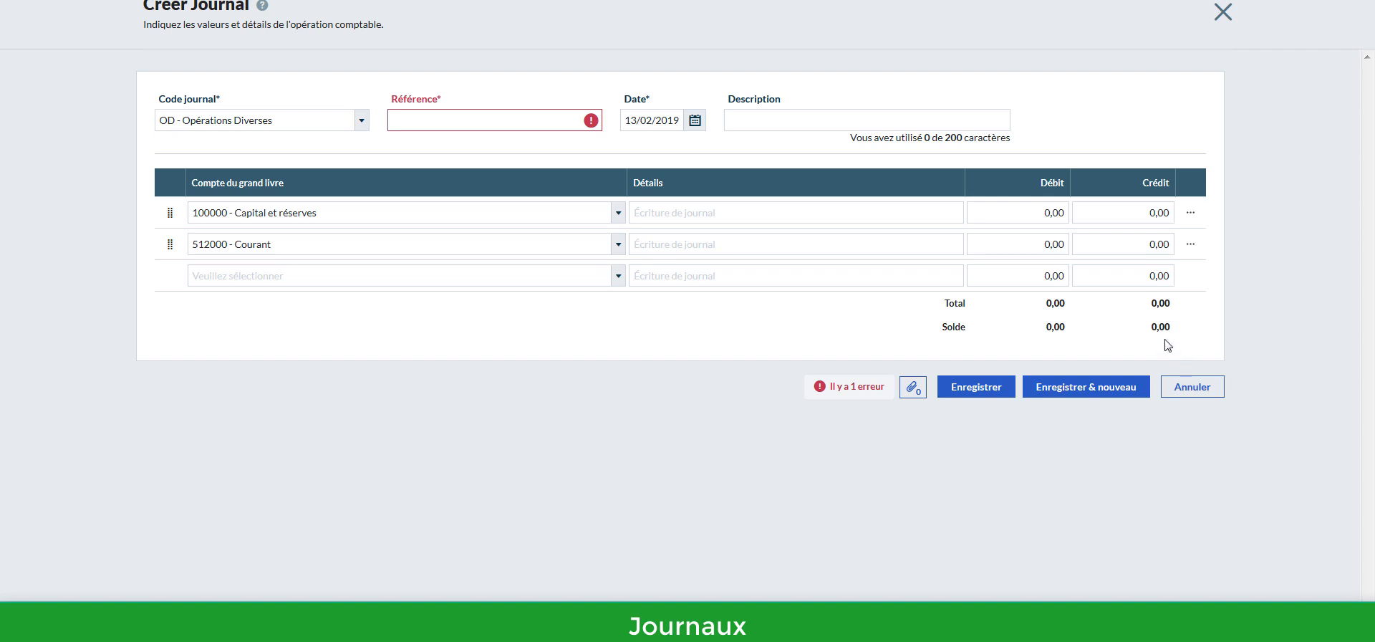
pyautogui.click(1208, 392)
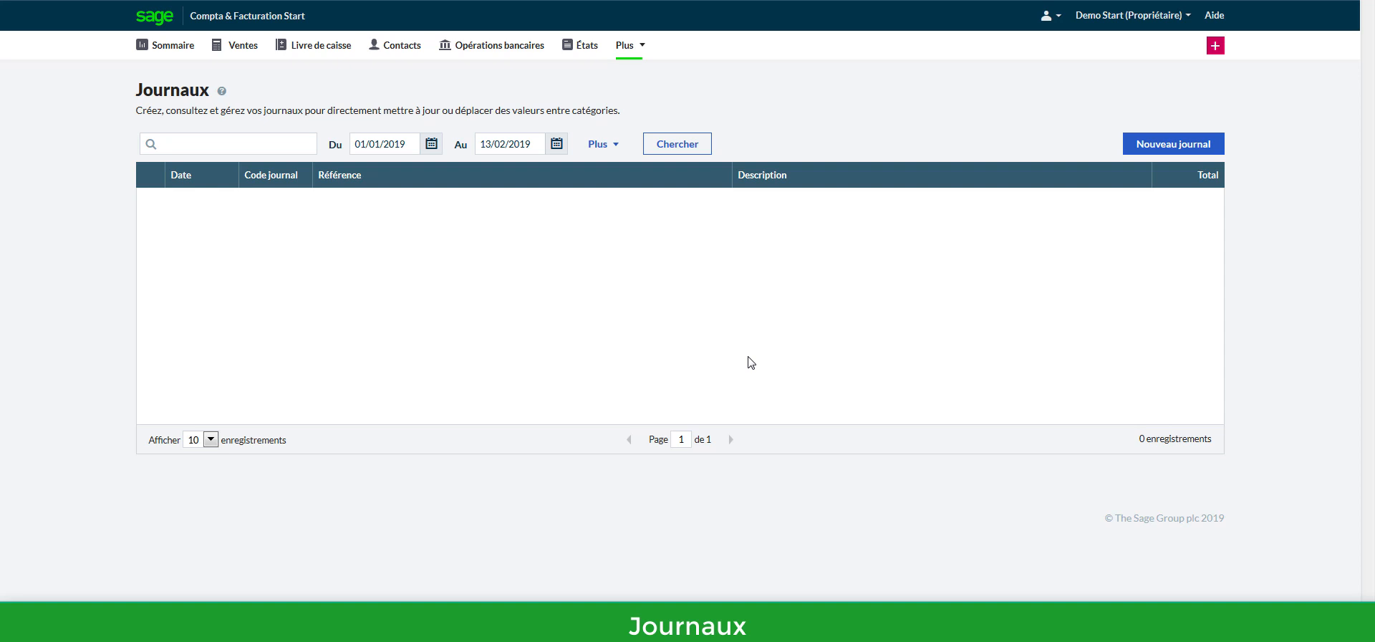
# Step: Open the 50,00 payment in the cash book, review the VAT rates offered on its line, and leave it without saving
pyautogui.click(642, 45)
pyautogui.click(308, 45)
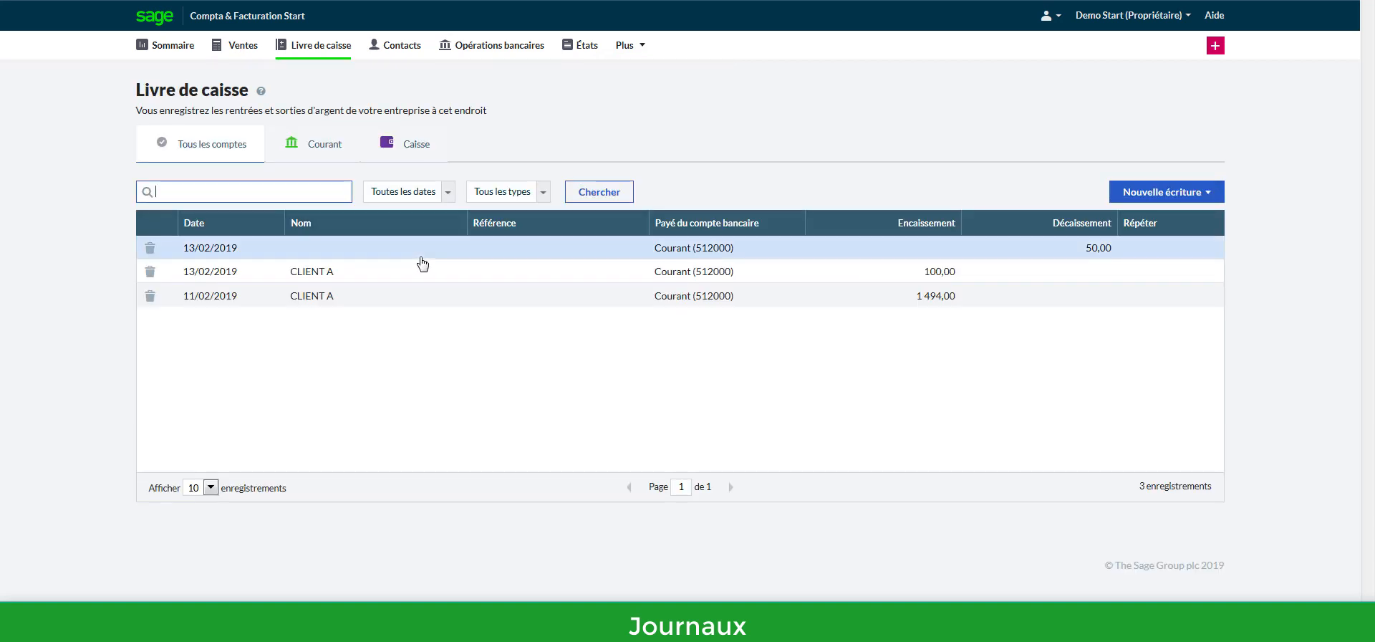
pyautogui.click(422, 255)
pyautogui.click(881, 285)
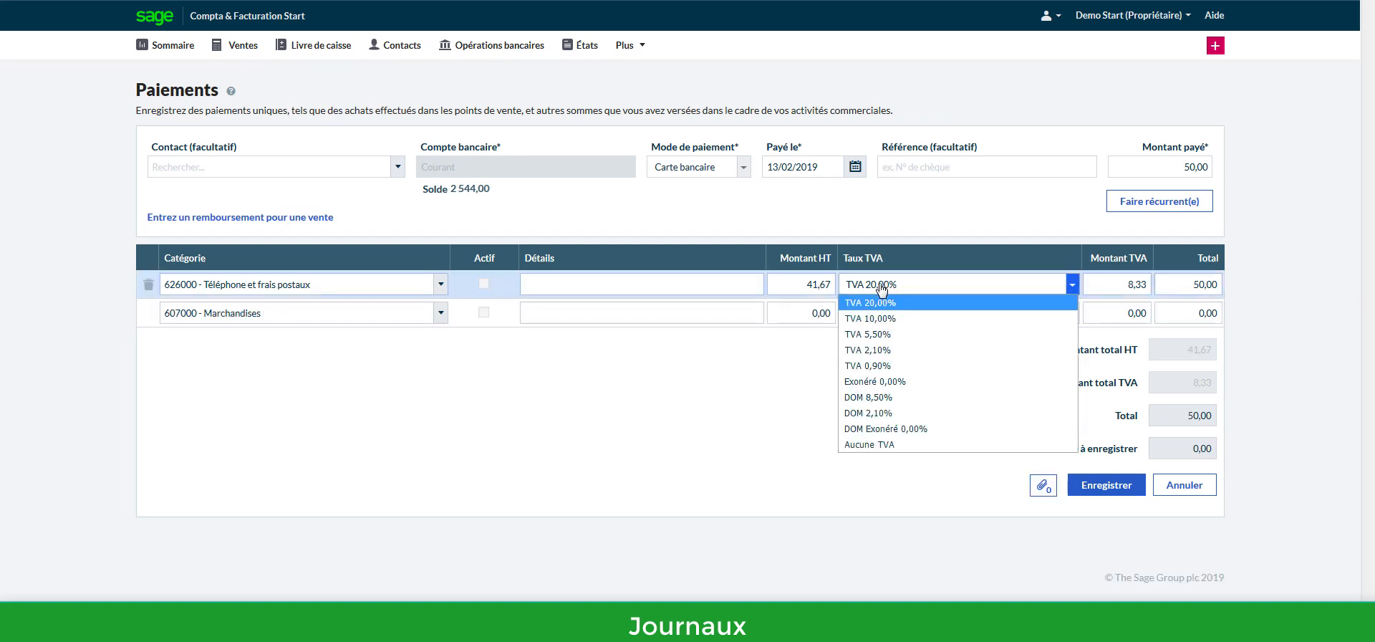
pyautogui.click(882, 286)
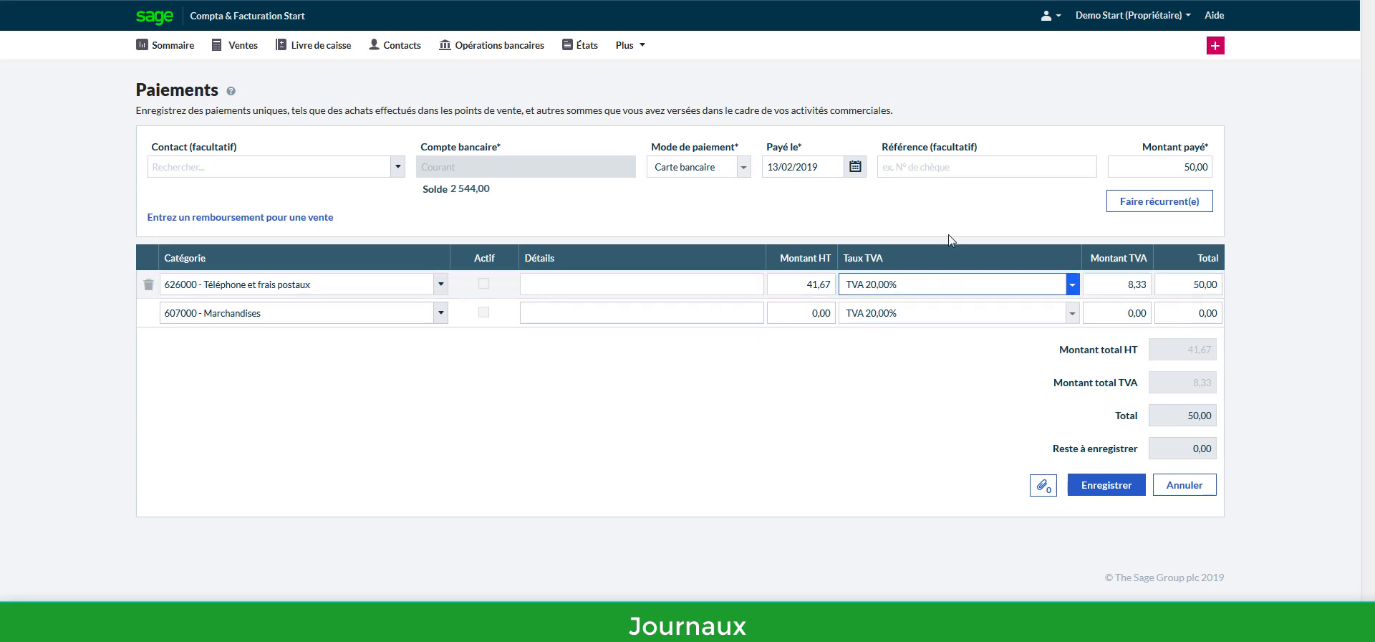
pyautogui.click(1189, 493)
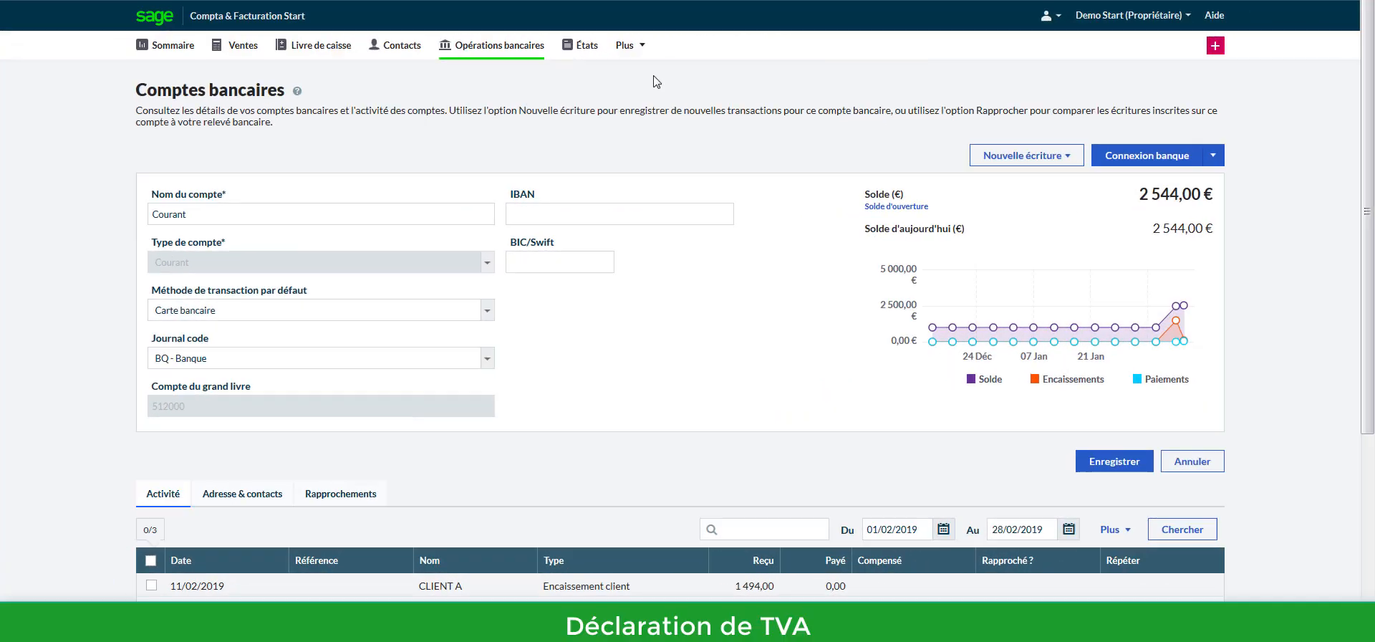
# Step: Create a new CA3 VAT return and calculate it for the period 01/01/2019 to 31/01/2019
pyautogui.click(634, 47)
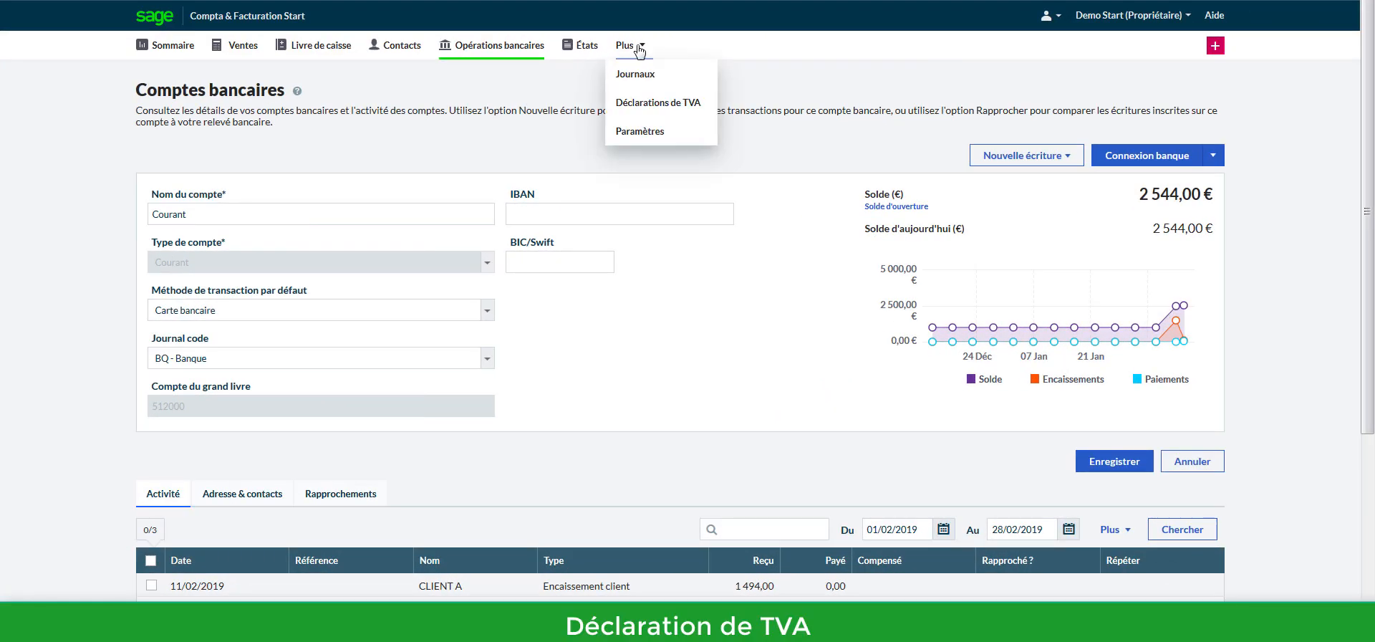
pyautogui.click(646, 104)
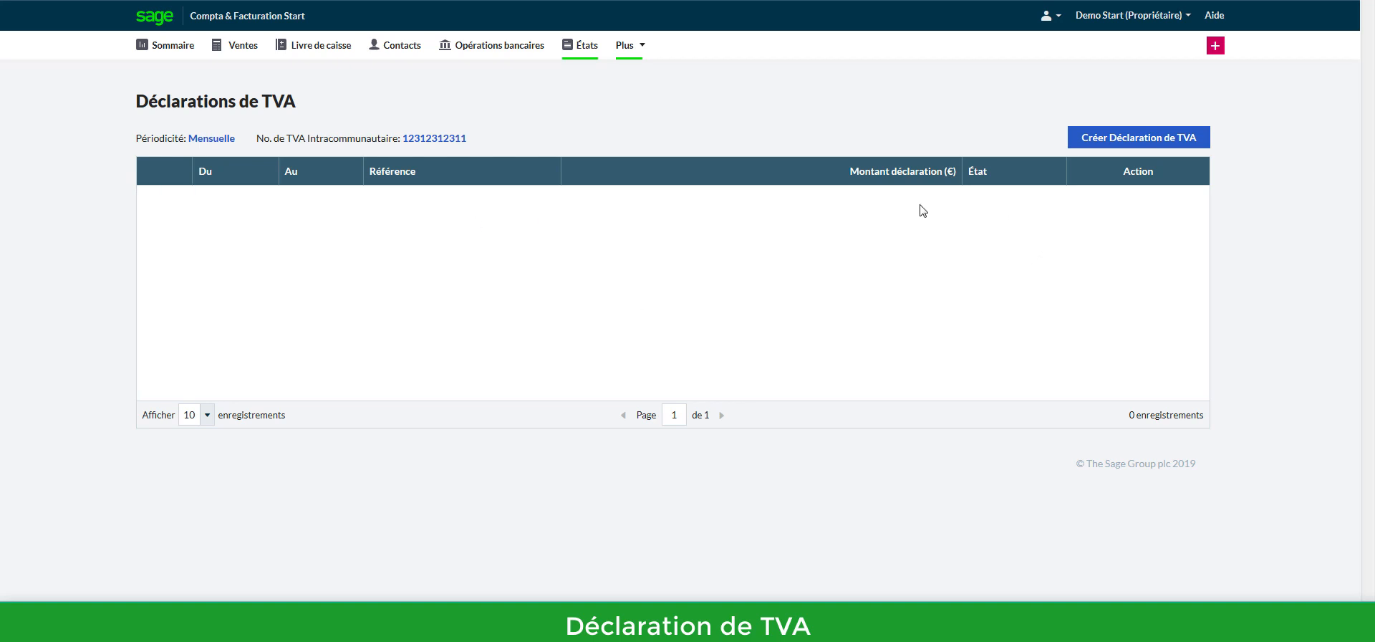
pyautogui.click(1155, 143)
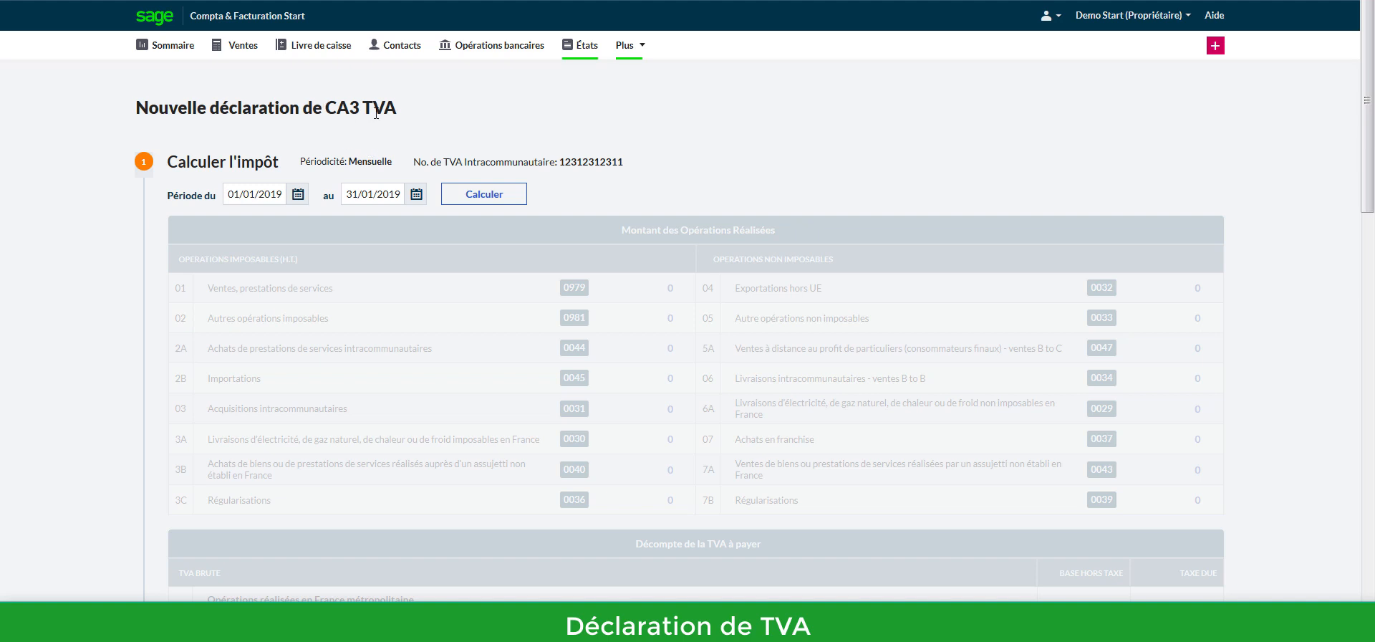
pyautogui.moveTo(323, 108); pyautogui.dragTo(376, 112)
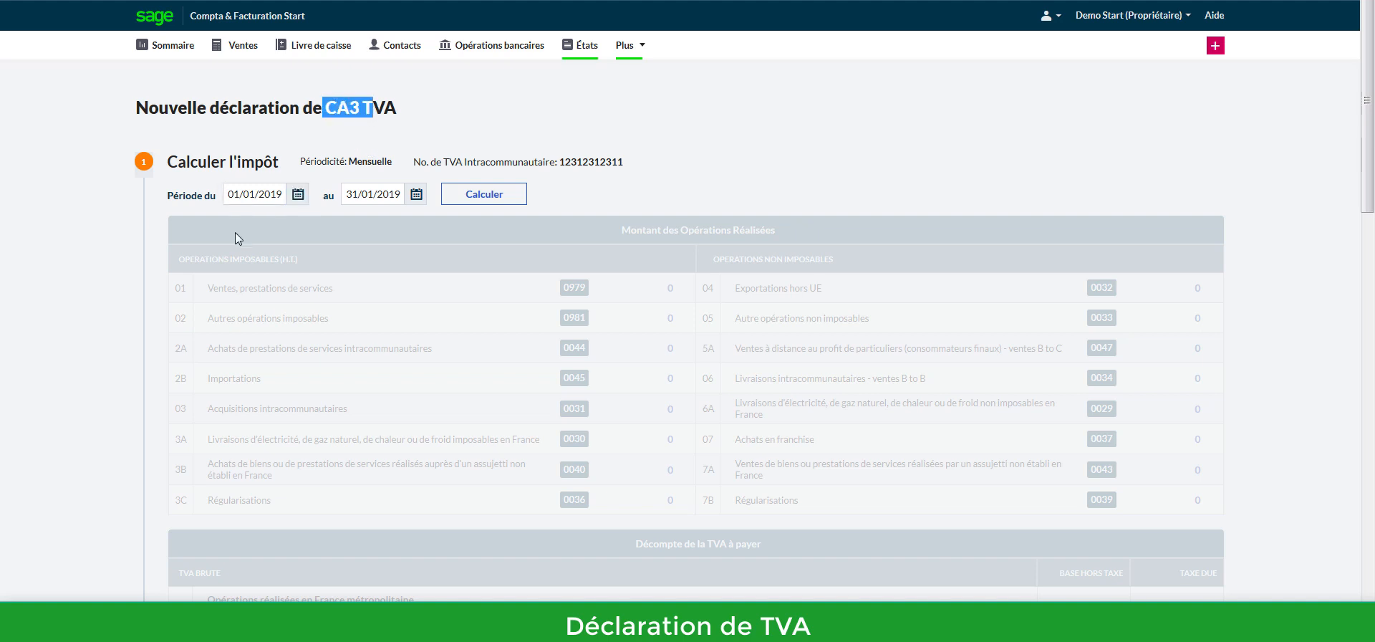
pyautogui.doubleClick(318, 159)
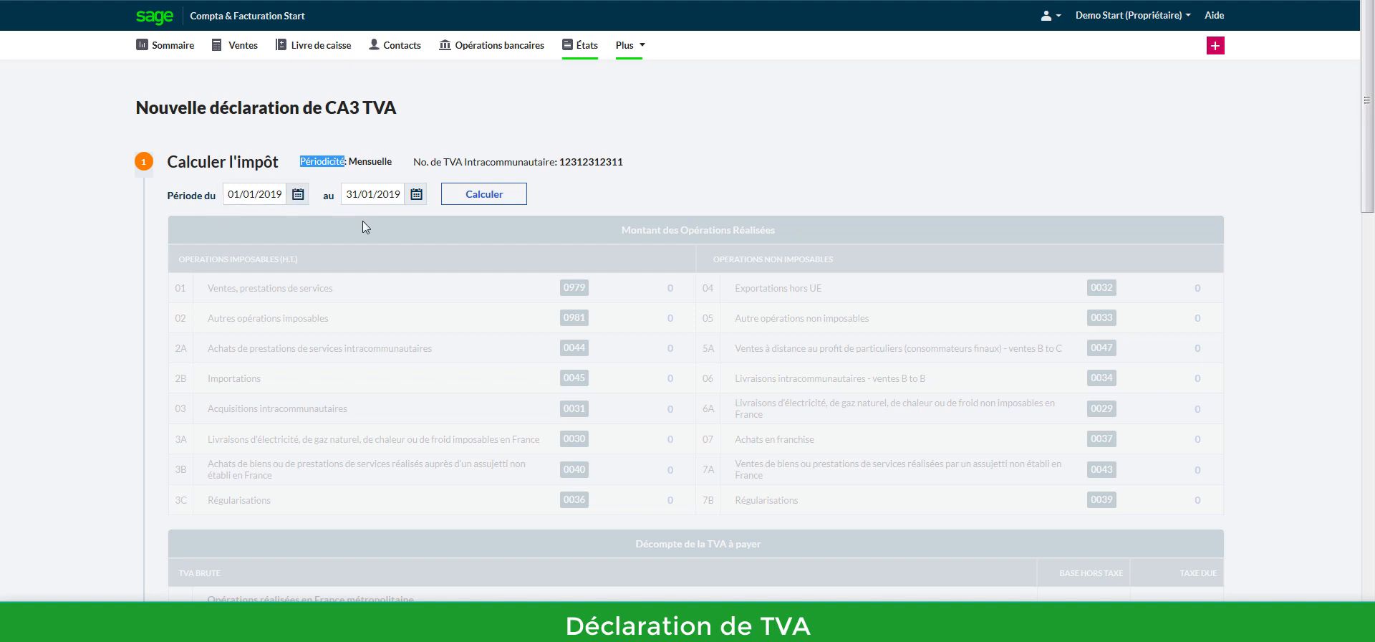
pyautogui.click(457, 201)
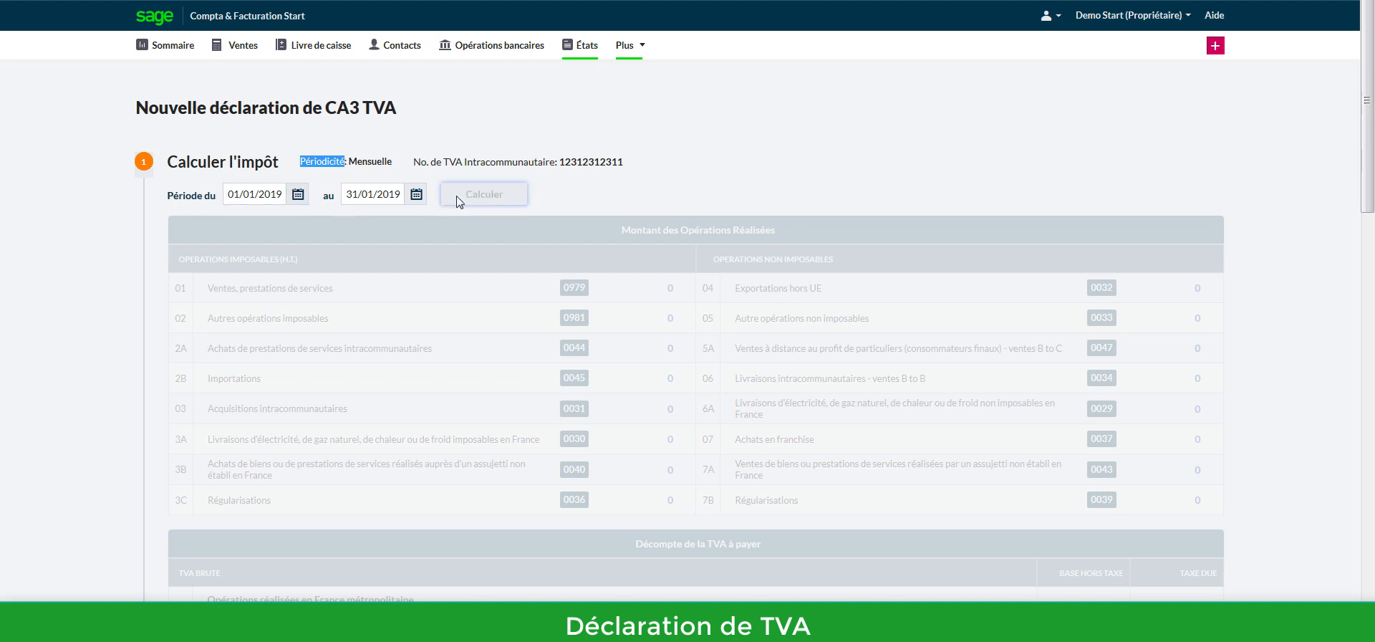
pyautogui.scroll(-4, 458, 204)
pyautogui.scroll(5, 458, 203)
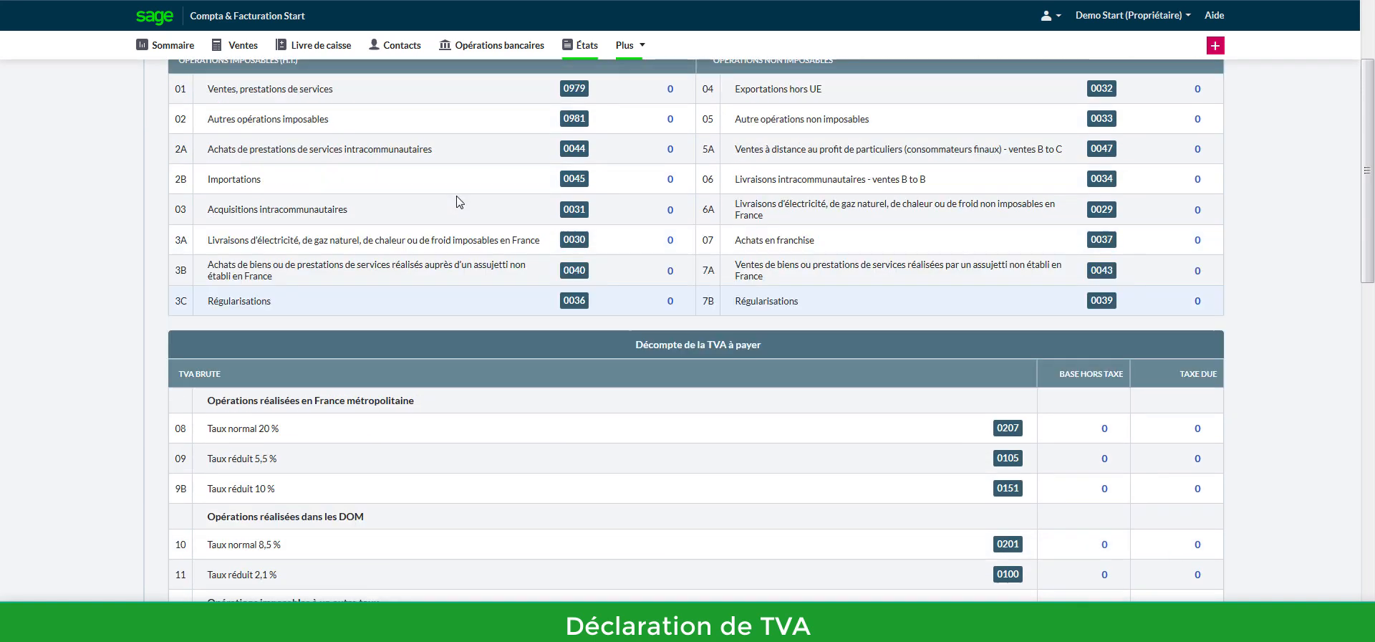
# Step: Change the VAT return's period to 01/02/2019 through 28/02/2019 and recalculate it
pyautogui.click(298, 196)
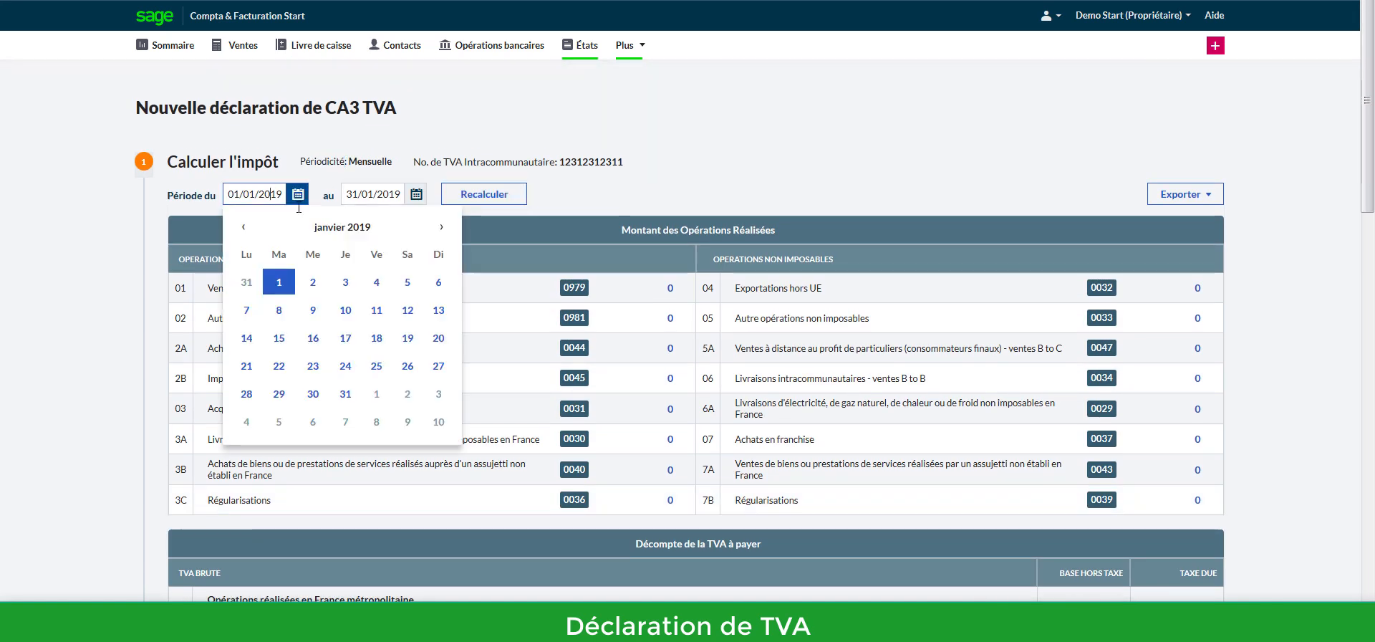
pyautogui.click(441, 227)
pyautogui.click(376, 283)
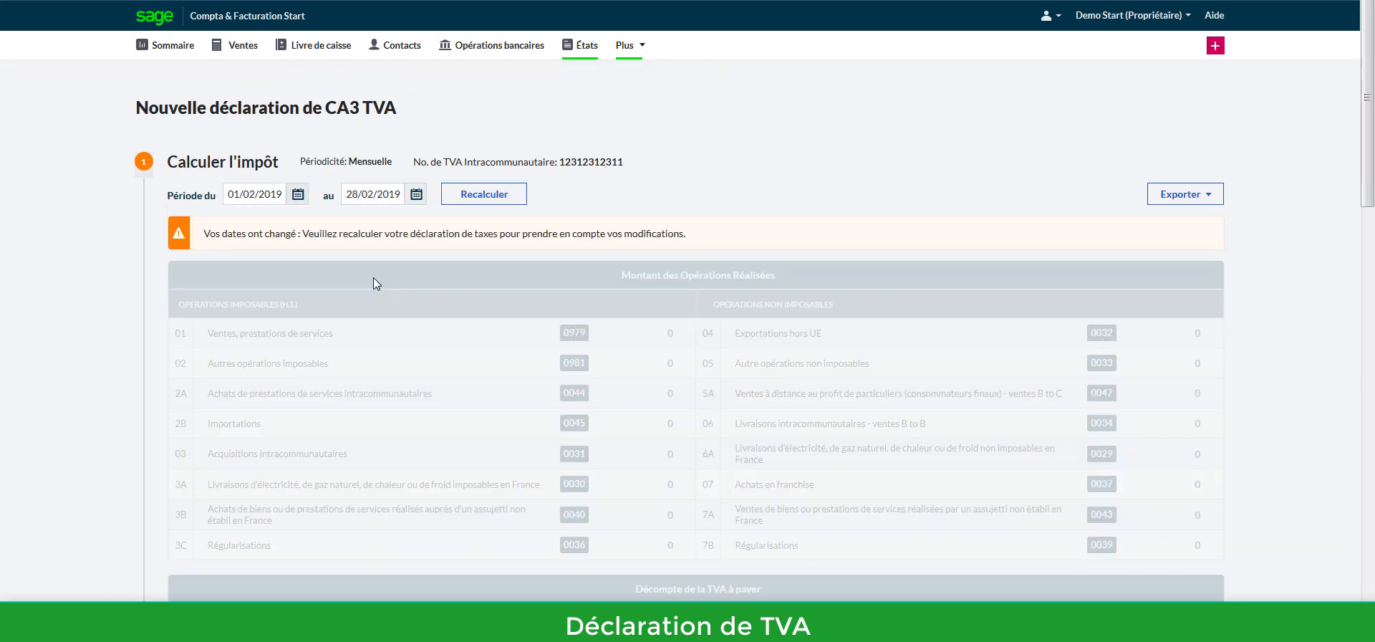
pyautogui.click(467, 198)
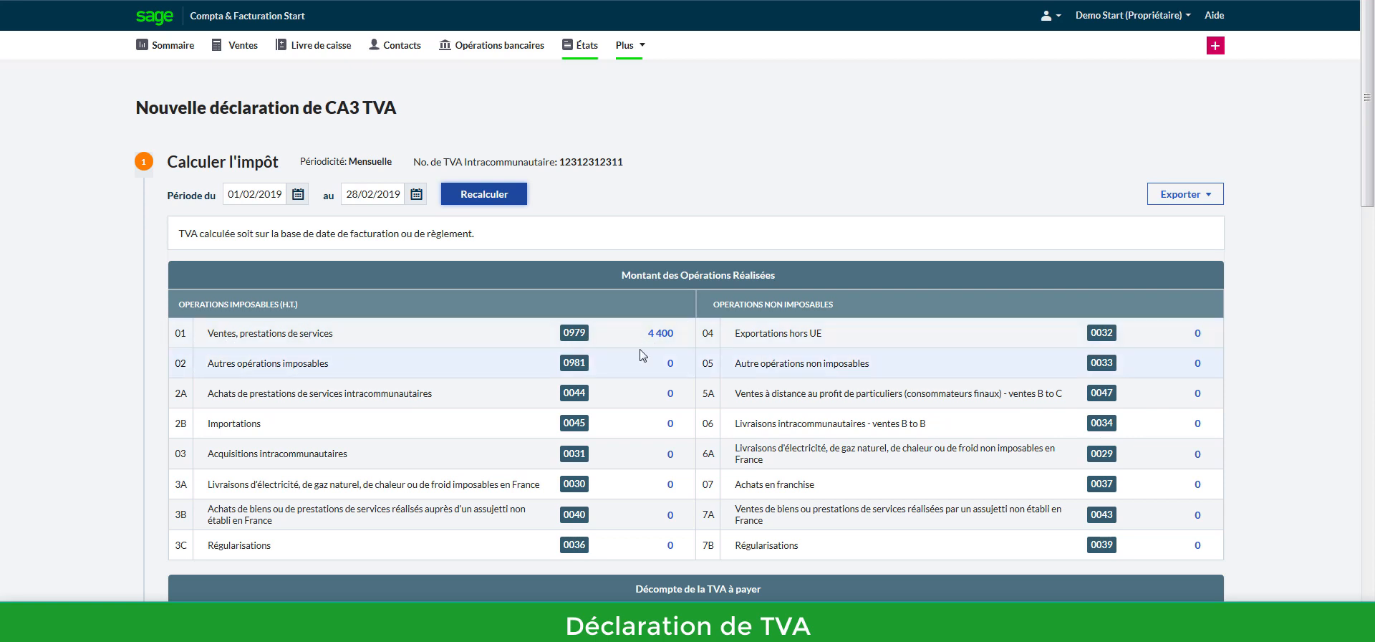
# Step: Review the VAT return's taxable operations and tax payable sections, and save the return as a draft
pyautogui.scroll(-5, 641, 354)
pyautogui.scroll(-10, 1060, 337)
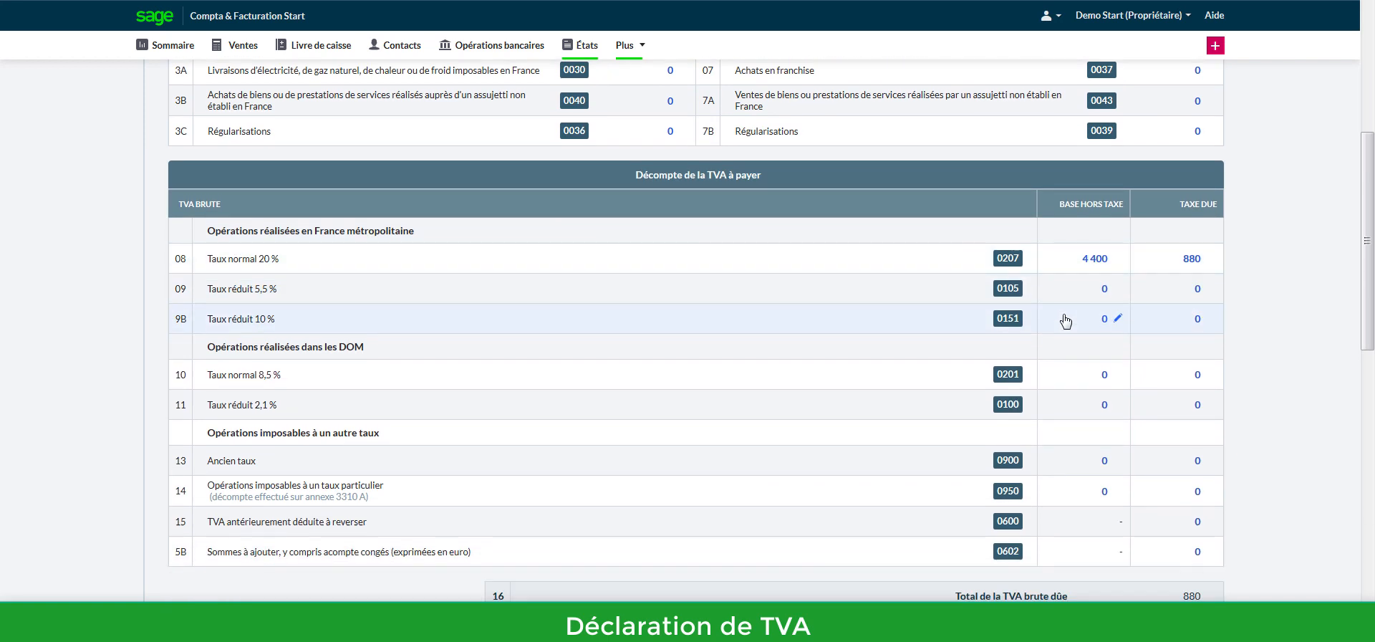
pyautogui.scroll(15, 1067, 340)
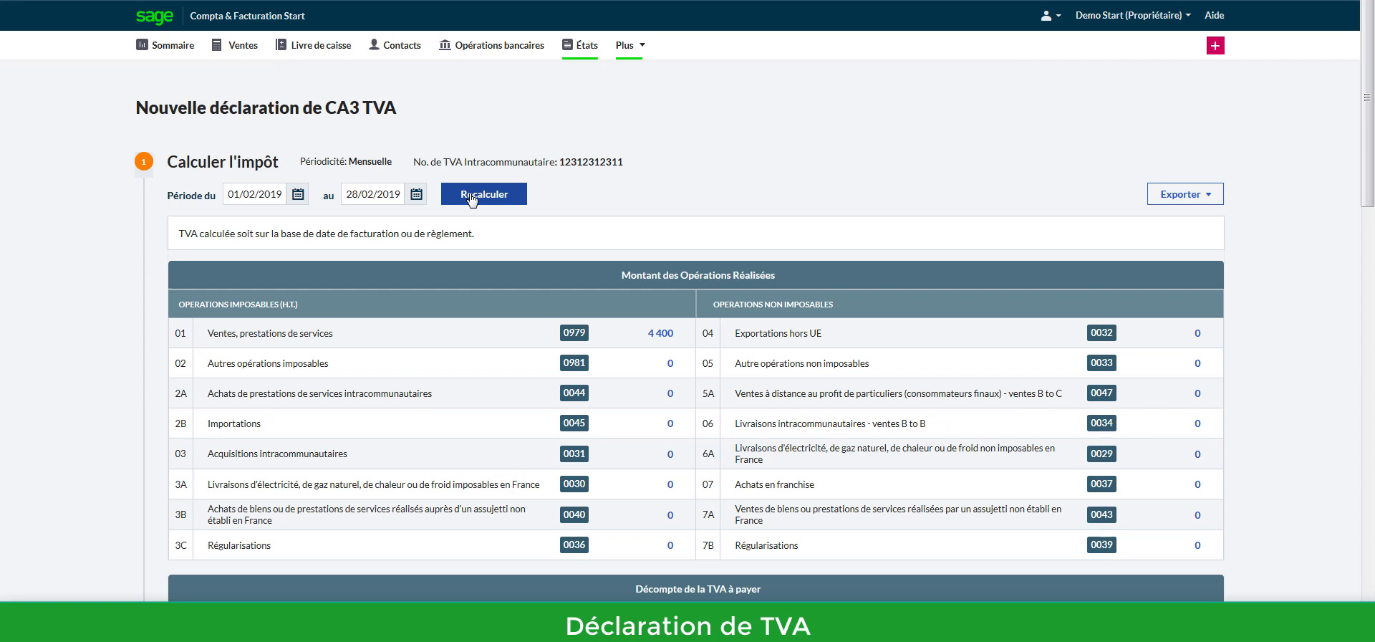
pyautogui.moveTo(1368, 192); pyautogui.dragTo(1355, 618)
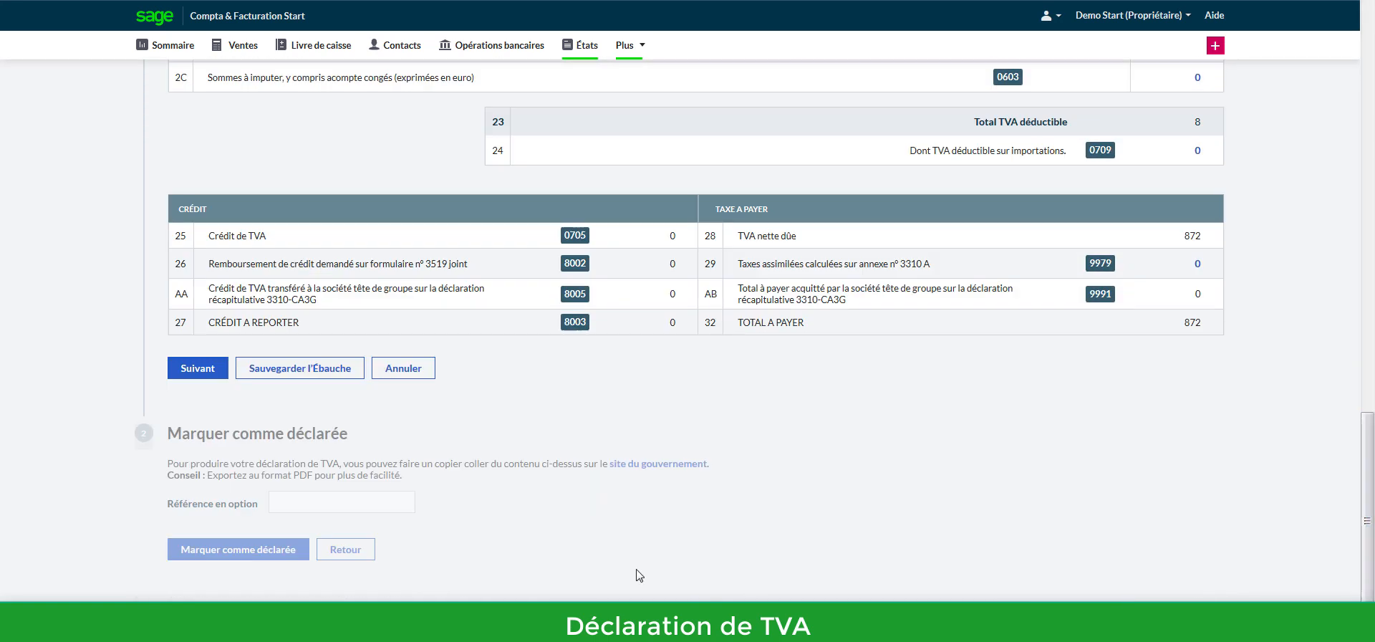
pyautogui.click(263, 371)
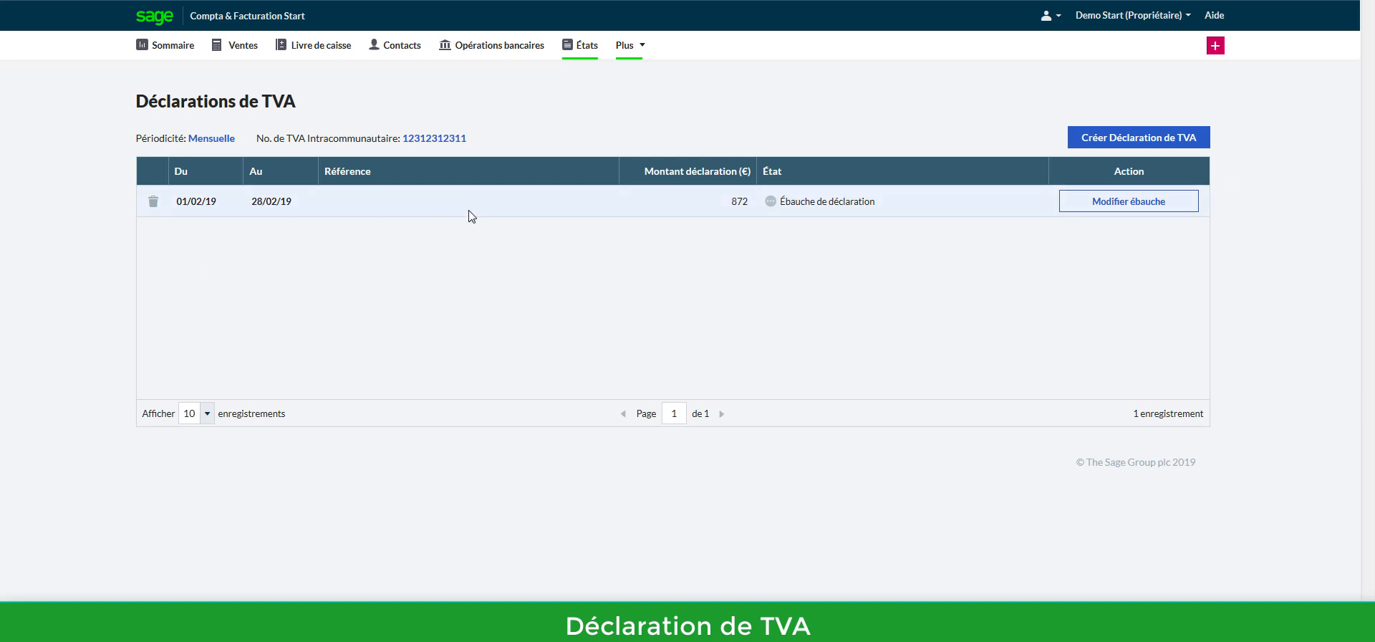
pyautogui.click(1065, 206)
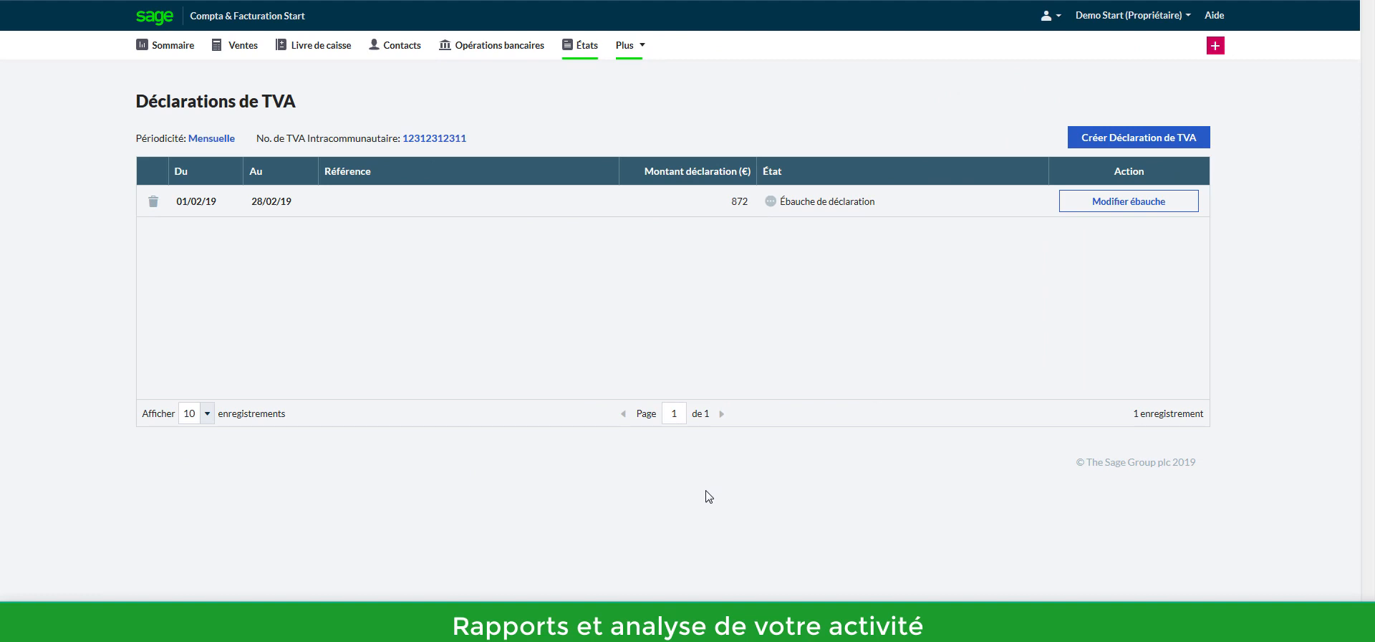
# Step: Open the Compte de résultat synthétique report, set its period to Cet exercice, and review the charges and income
pyautogui.click(594, 55)
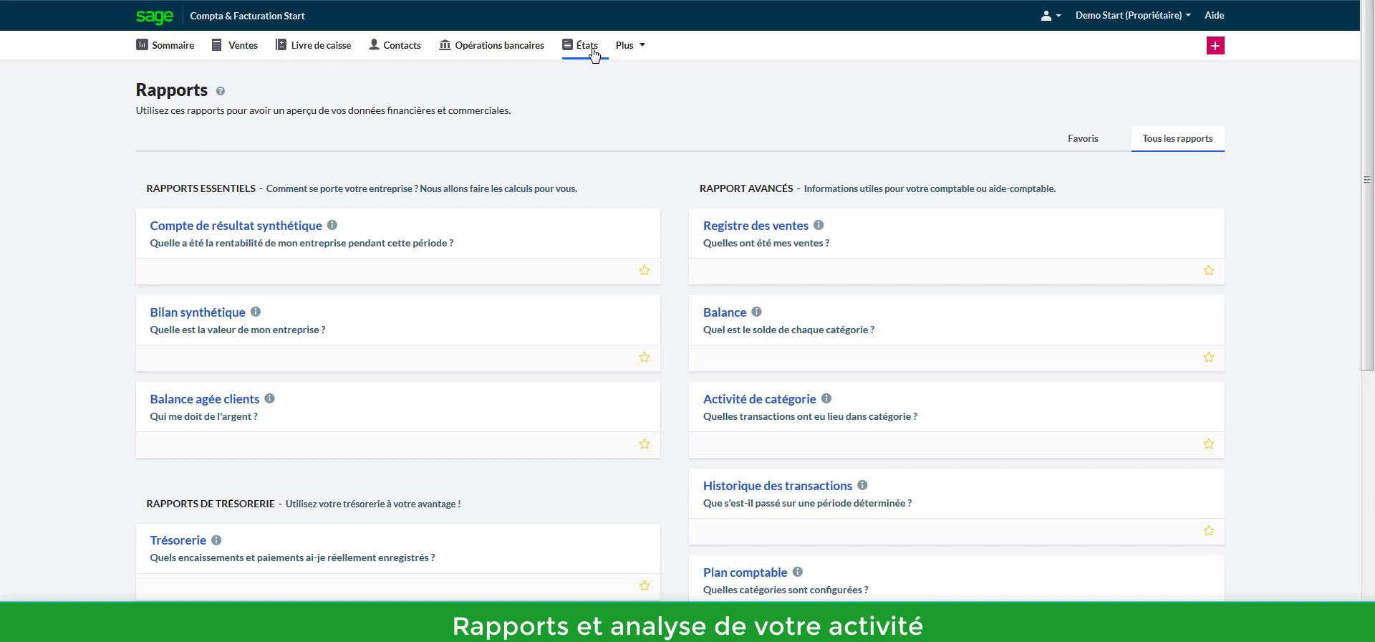
pyautogui.click(206, 248)
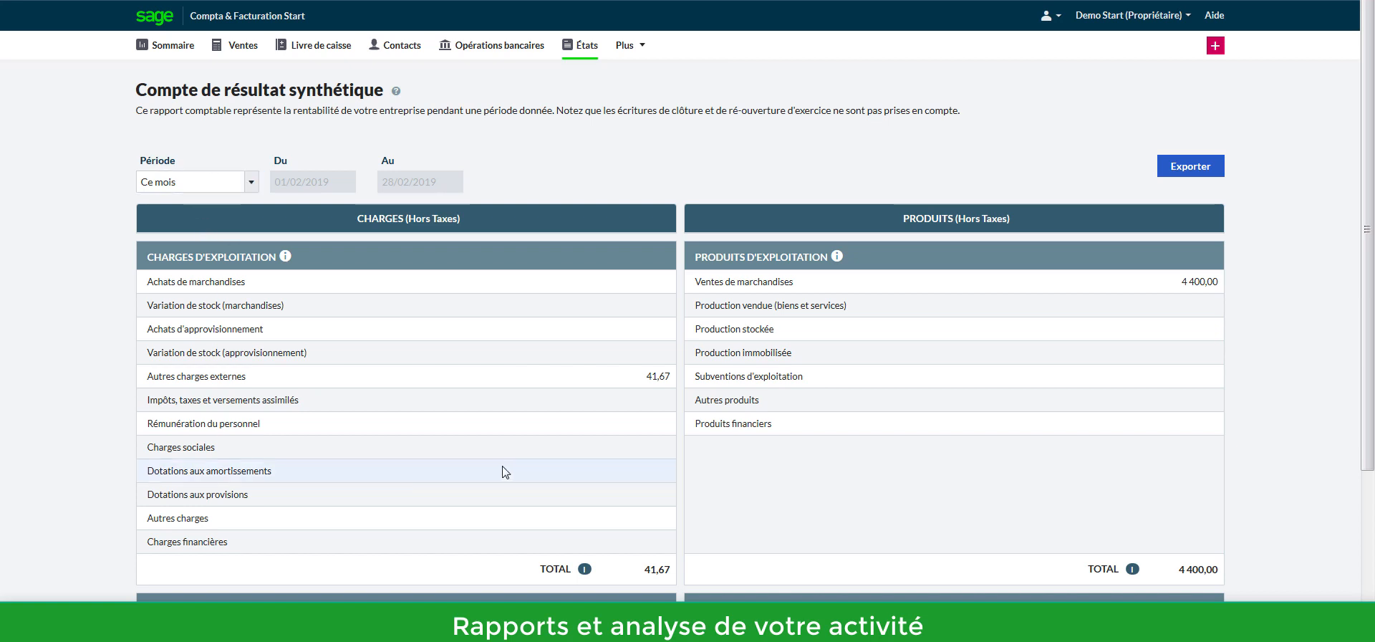
pyautogui.click(203, 183)
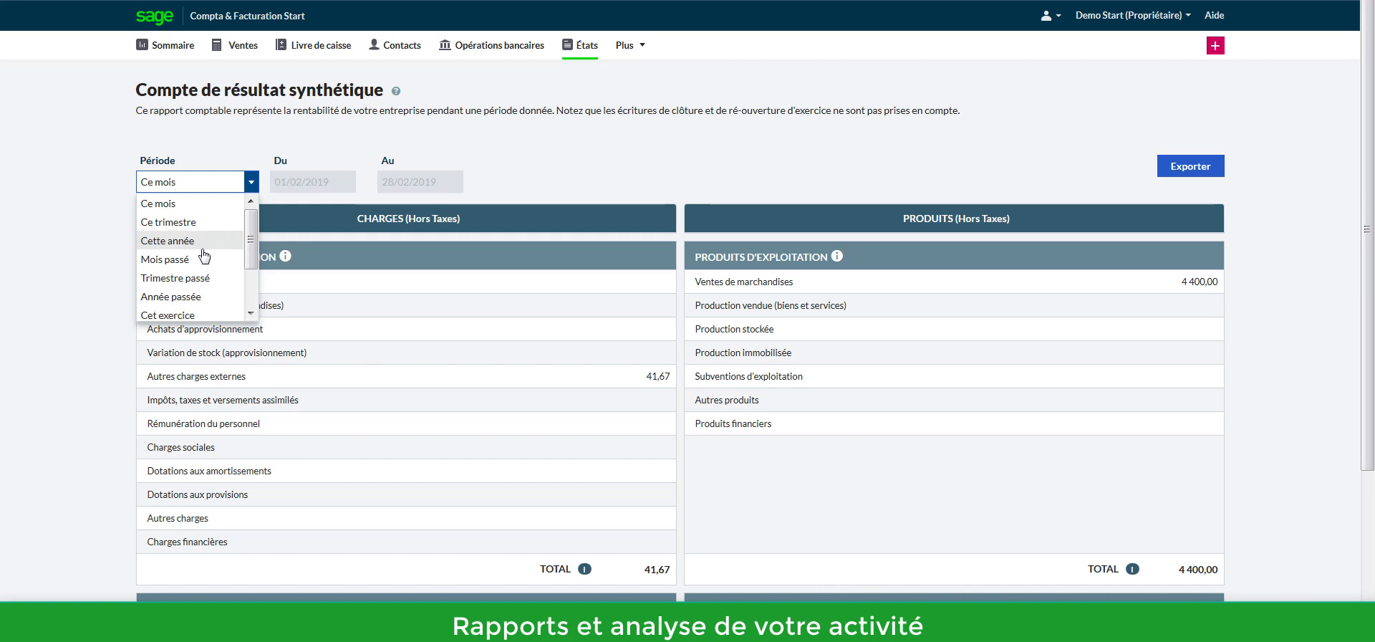
pyautogui.click(186, 316)
pyautogui.scroll(-3, 908, 252)
pyautogui.scroll(3, 908, 251)
# Step: Check the export formats for the Compte de résultat synthétique without exporting, and return to browse the list of all reports
pyautogui.click(1175, 172)
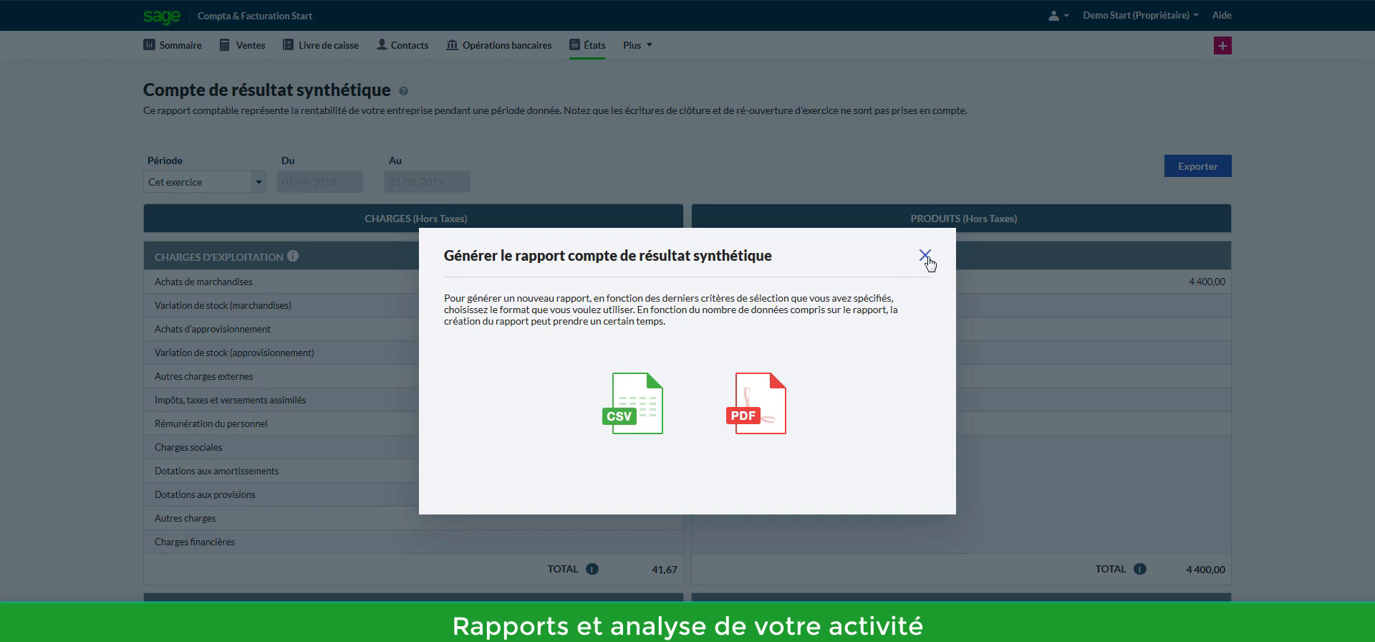
pyautogui.click(925, 255)
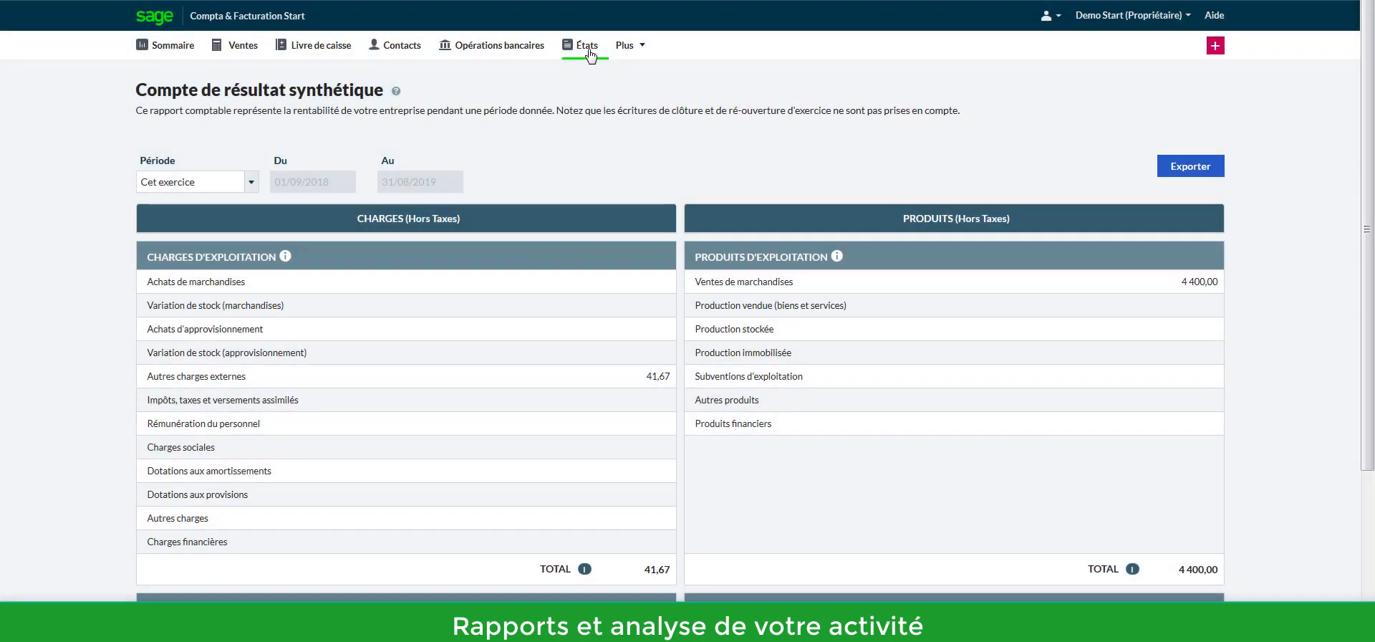
pyautogui.click(588, 52)
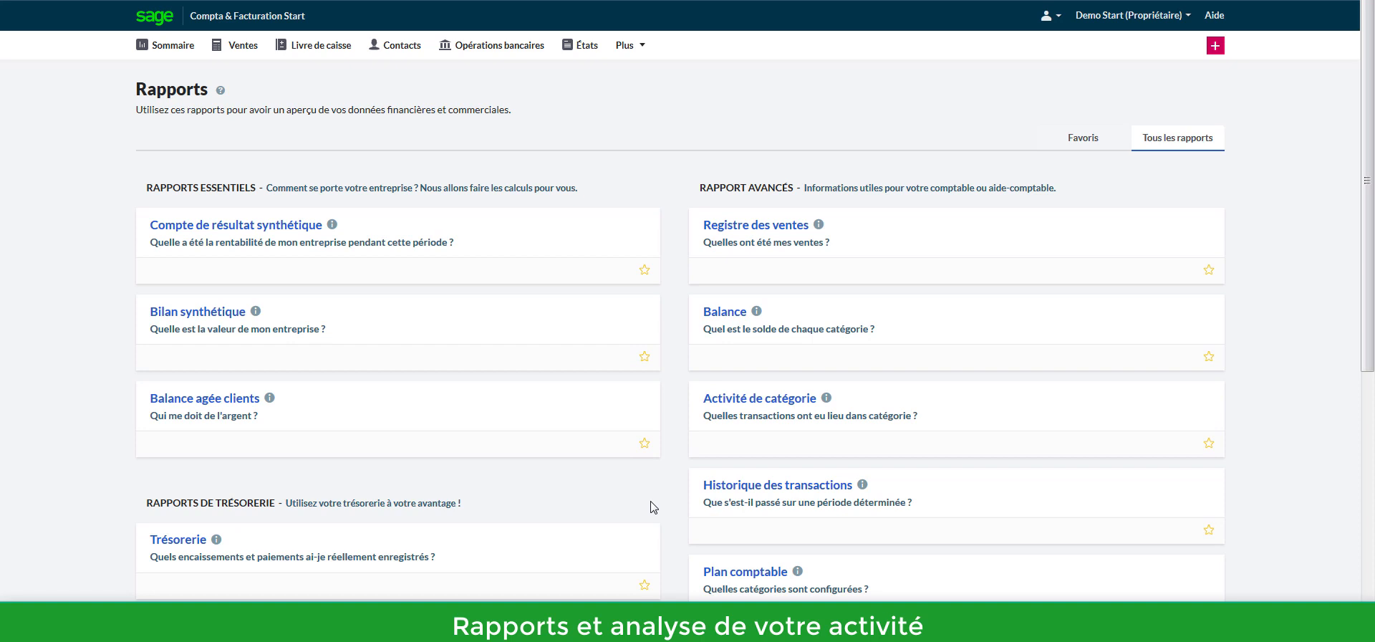
pyautogui.scroll(-1, 752, 336)
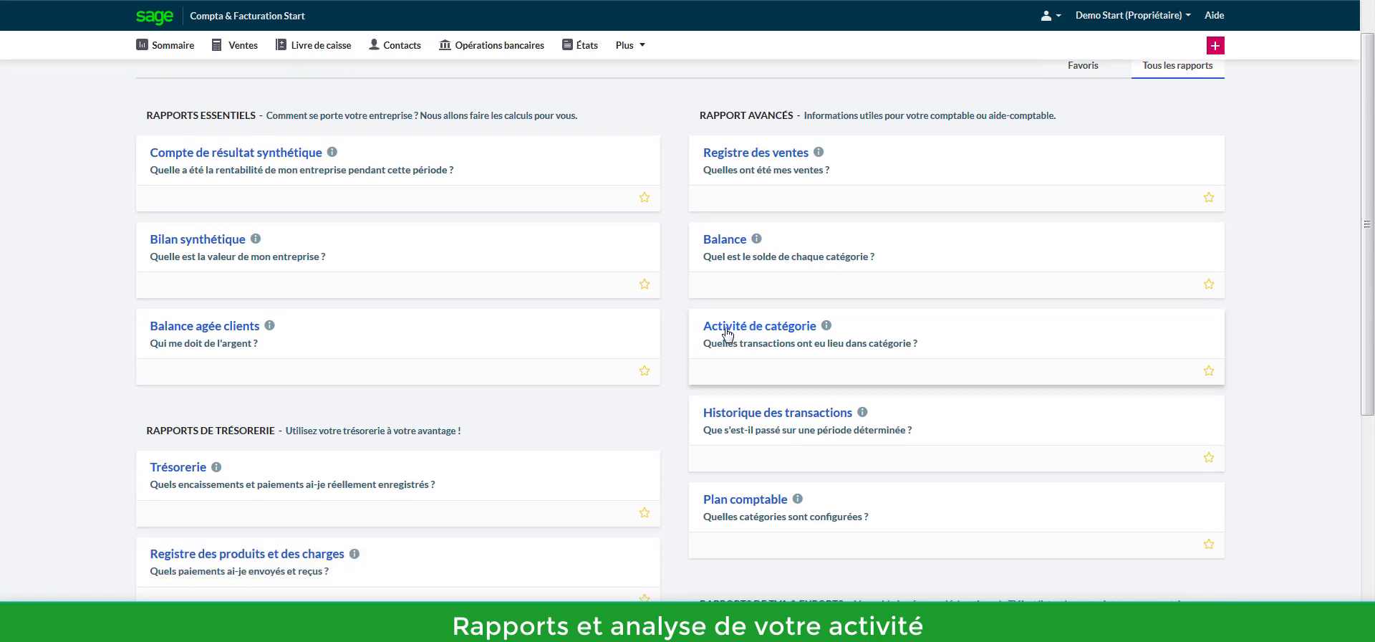
# Step: Open the Activité de catégorie report, review each category's debits, credits and balances, and return to the list of reports
pyautogui.click(727, 333)
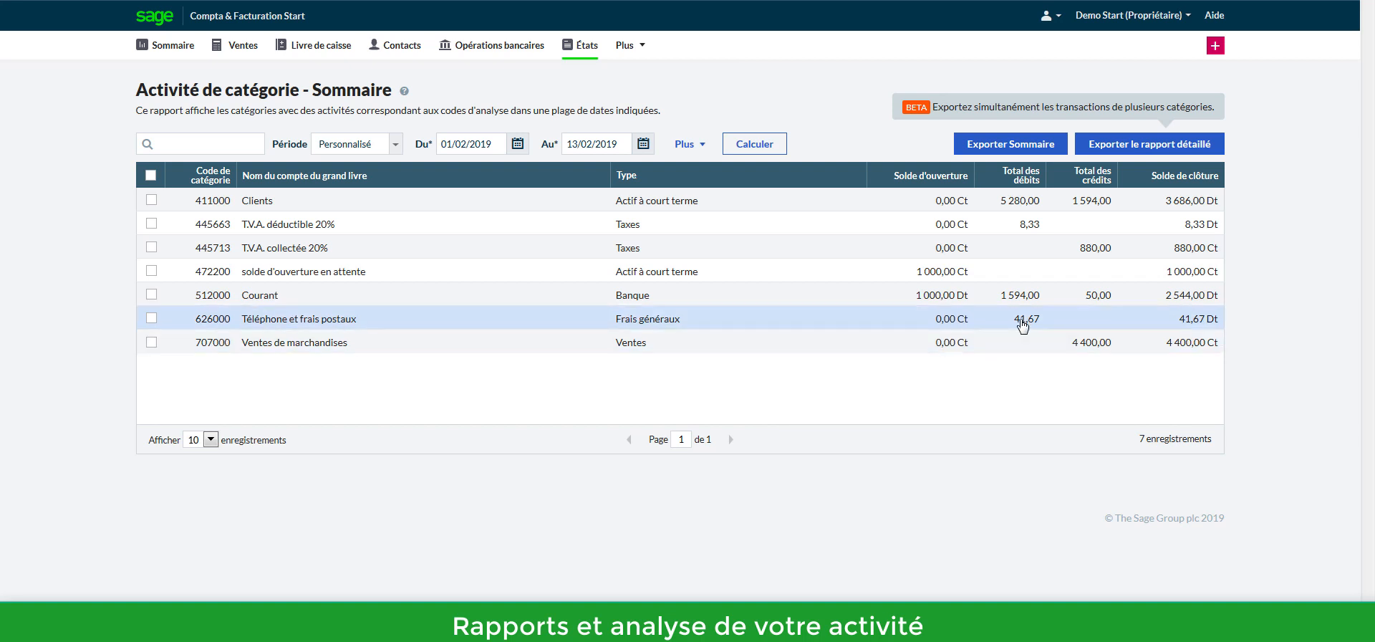
pyautogui.click(799, 321)
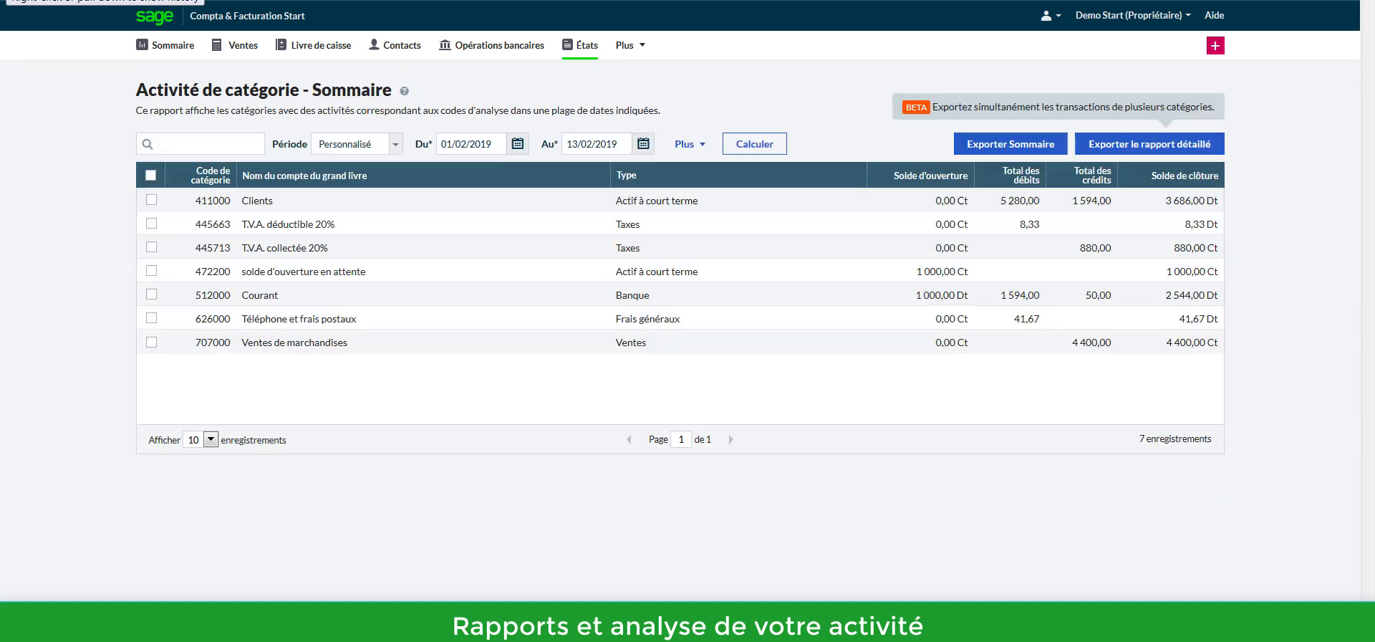
pyautogui.click(584, 49)
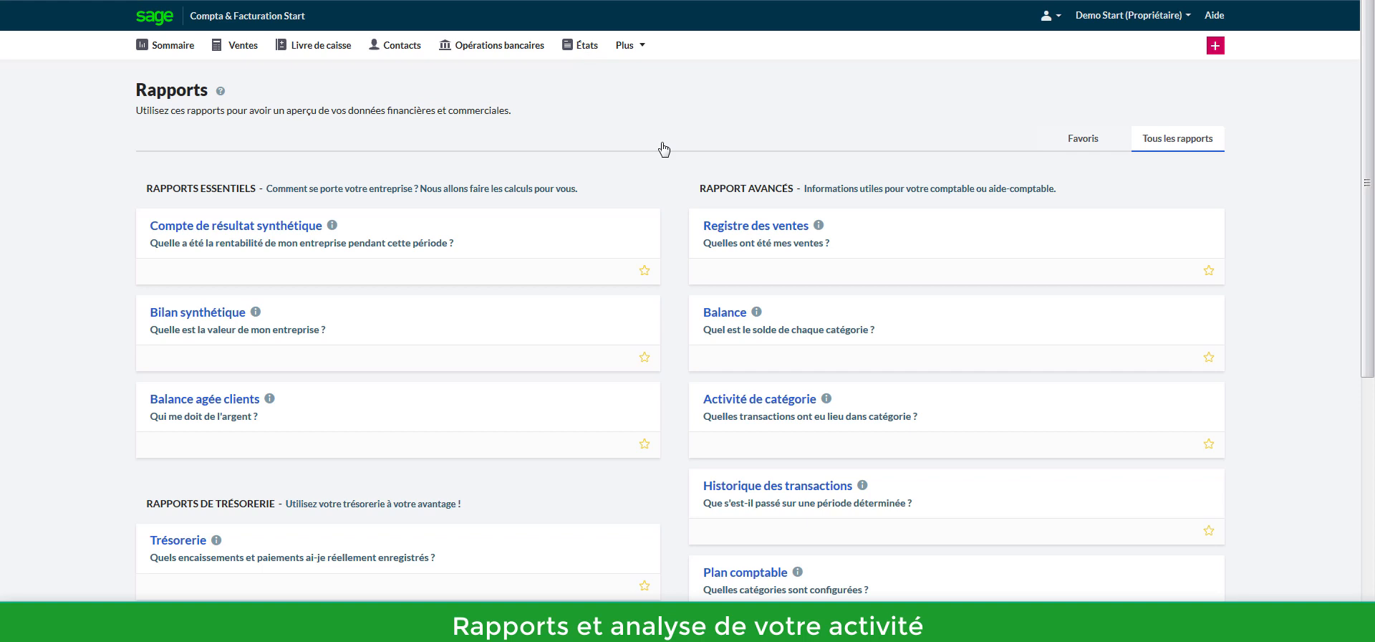
# Step: Open the Historique des transactions report, examine its detailed version down to the last entry, and return to the list of reports
pyautogui.click(781, 488)
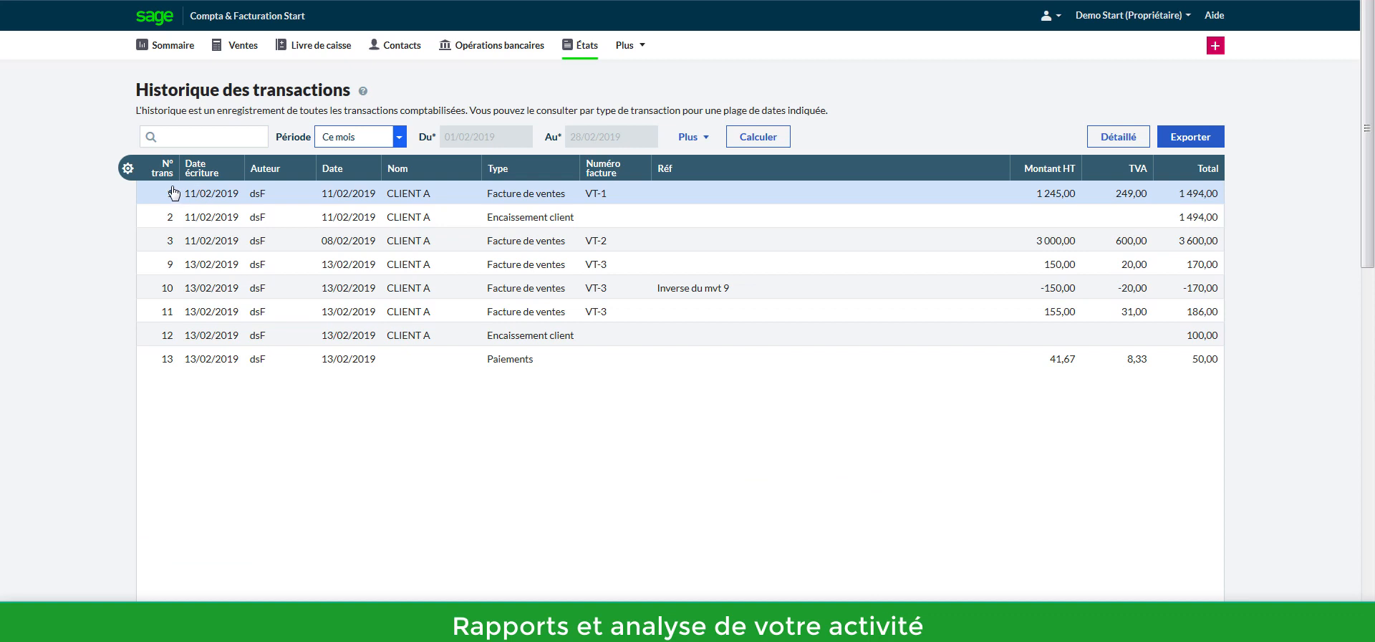
pyautogui.click(1121, 138)
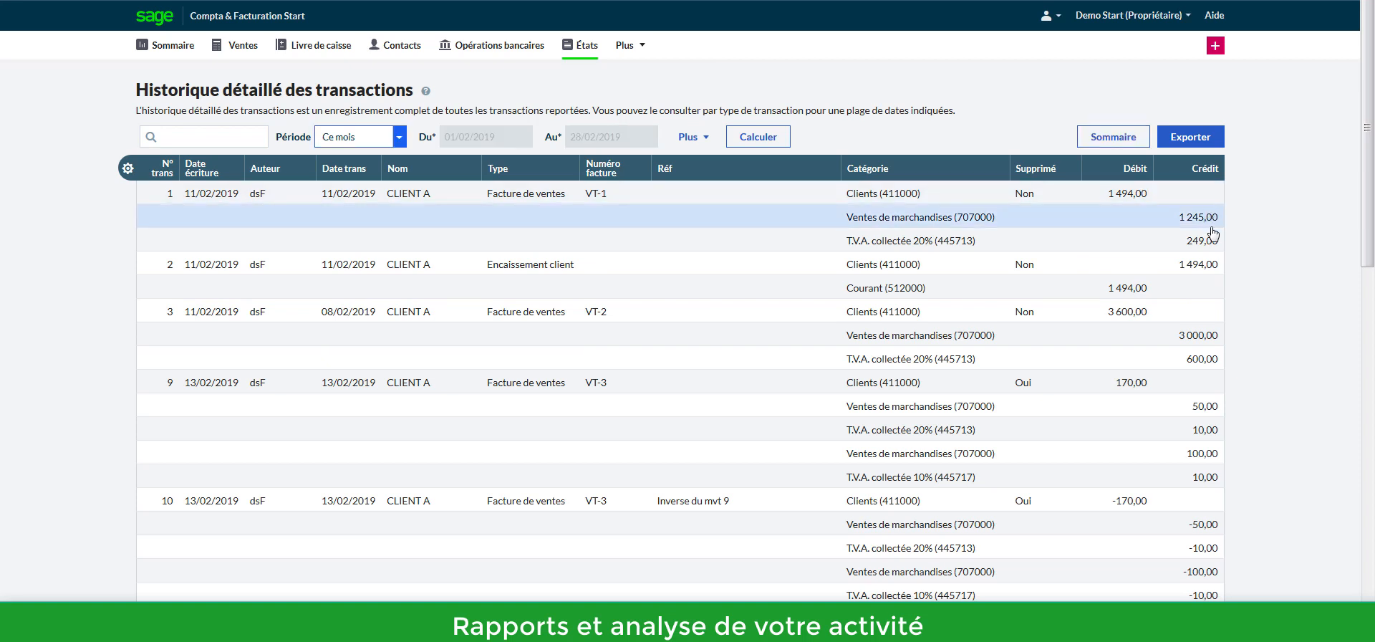
pyautogui.scroll(-5, 1237, 467)
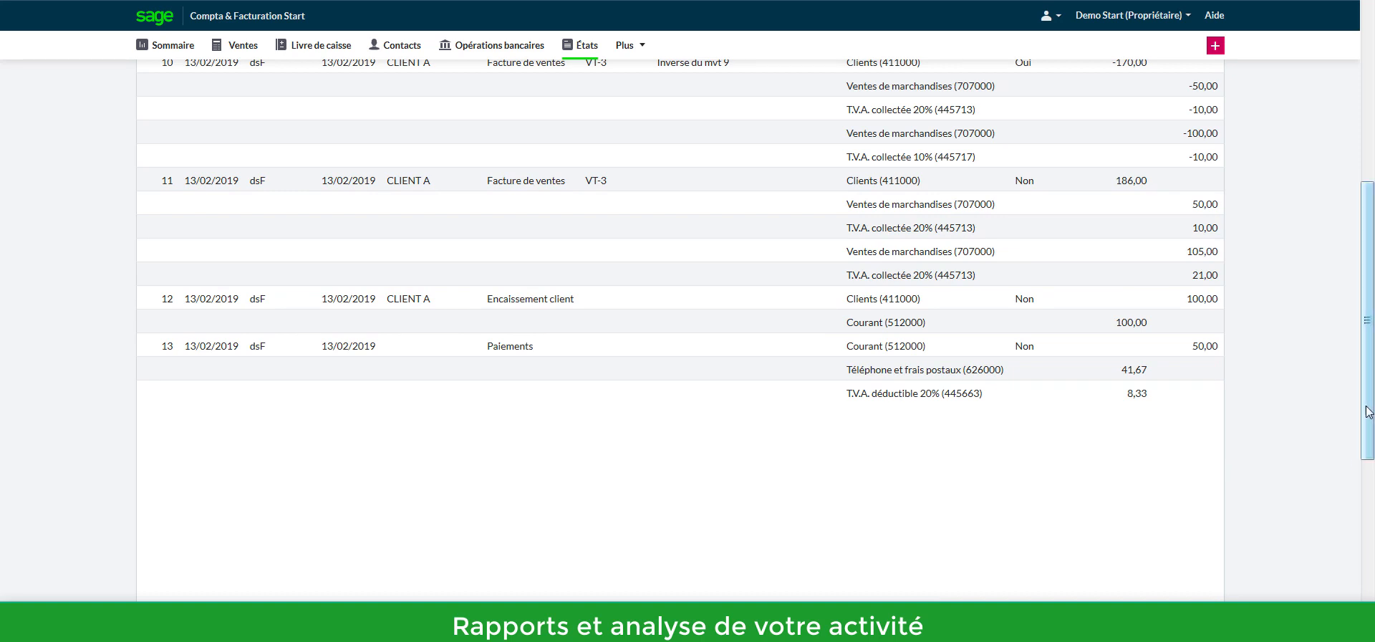
pyautogui.moveTo(1367, 320); pyautogui.dragTo(1367, 127)
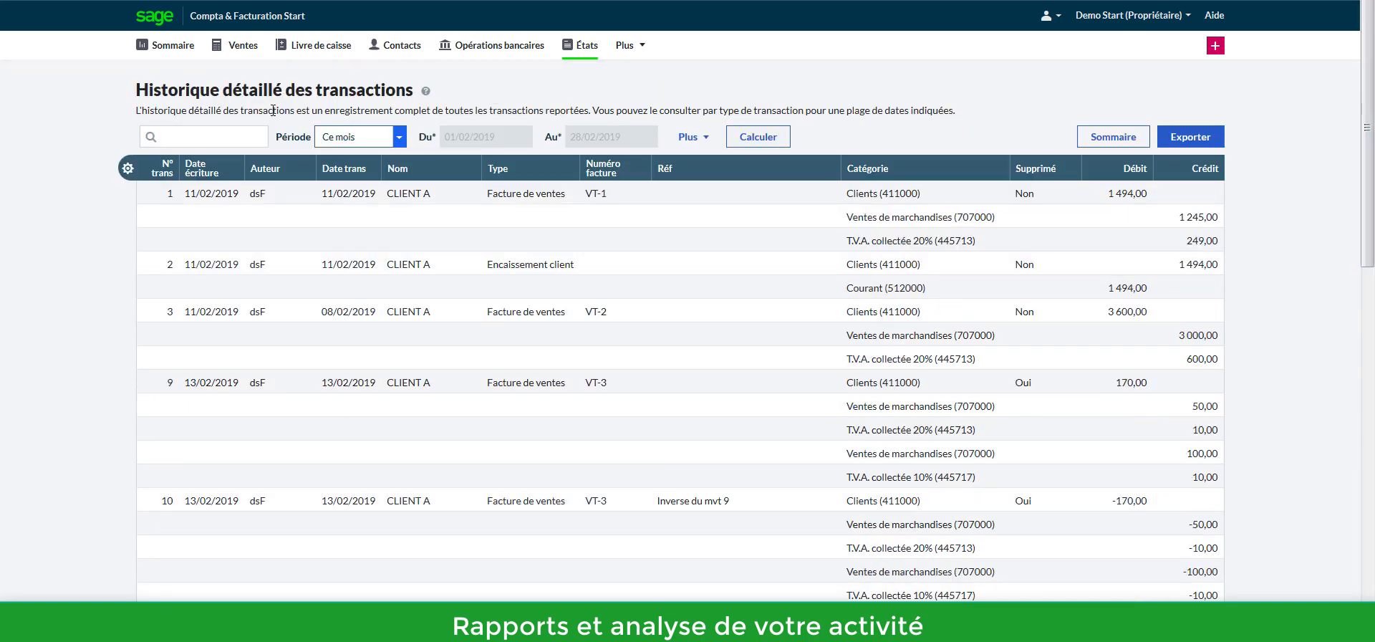
pyautogui.moveTo(142, 90); pyautogui.dragTo(448, 83)
pyautogui.moveTo(448, 83); pyautogui.dragTo(430, 88)
pyautogui.click(586, 47)
# Step: Mark the Historique des transactions and Bilan synthétique reports as favourites, check the favourites view, and return to all reports
pyautogui.click(1209, 533)
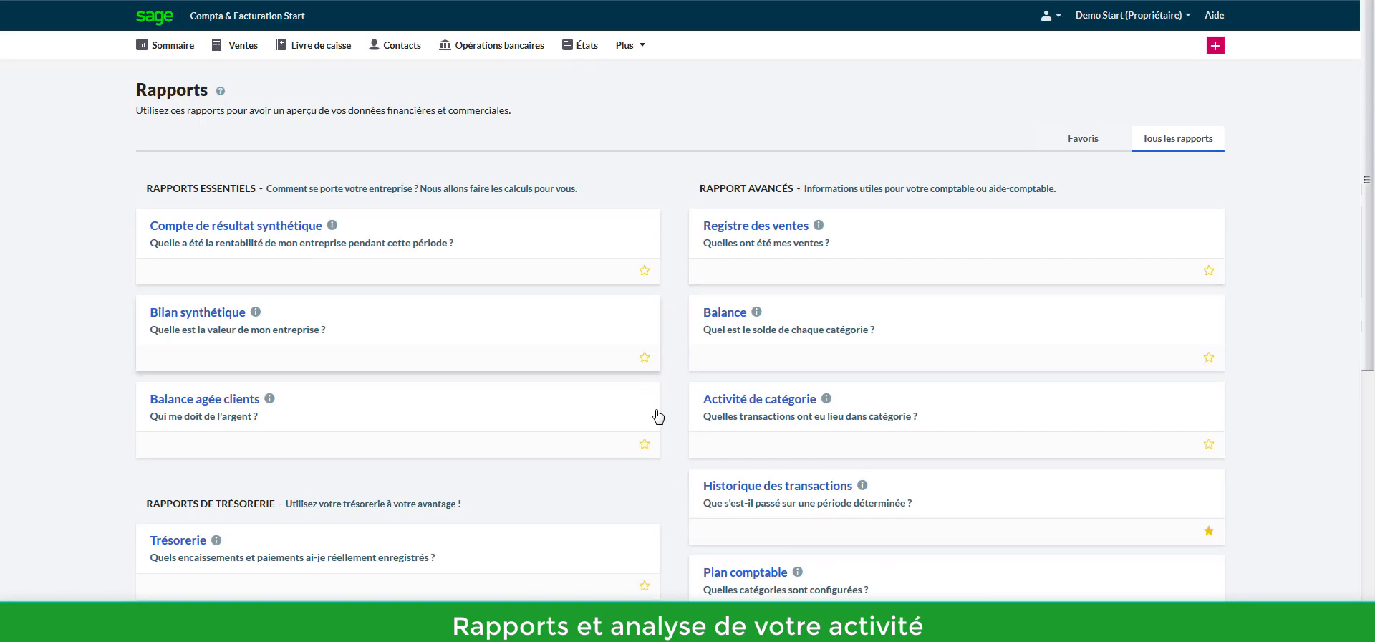
pyautogui.click(644, 357)
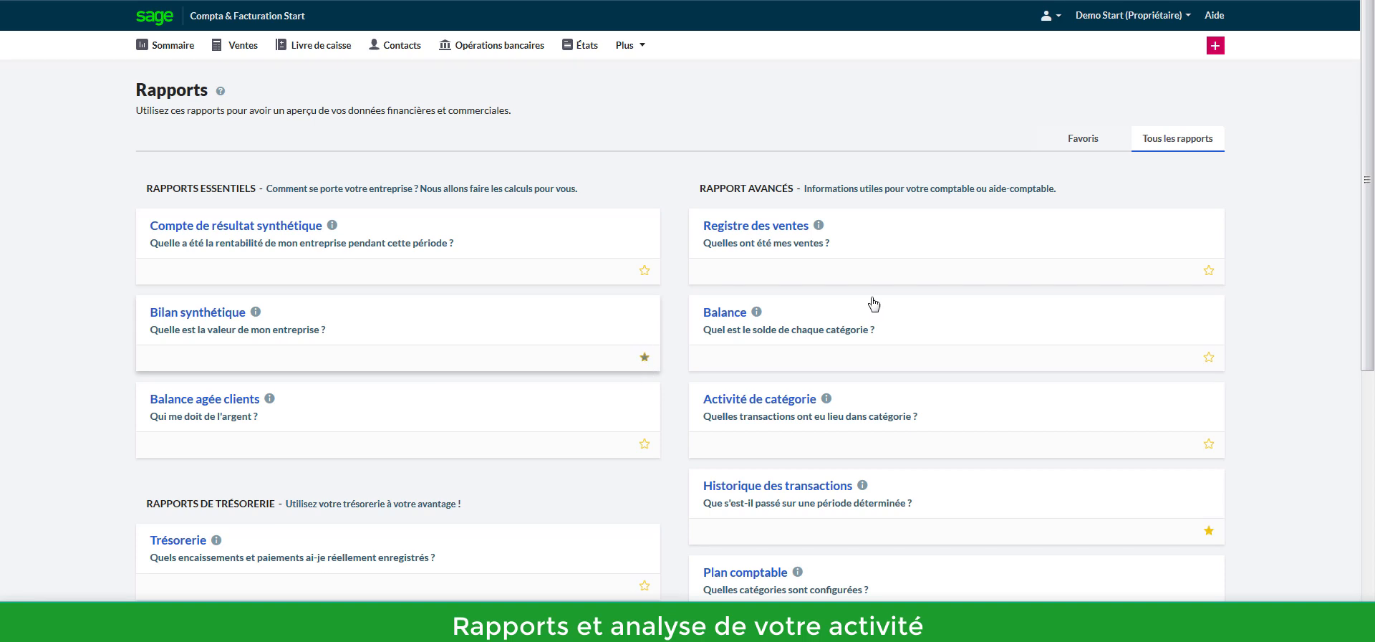
pyautogui.click(1085, 146)
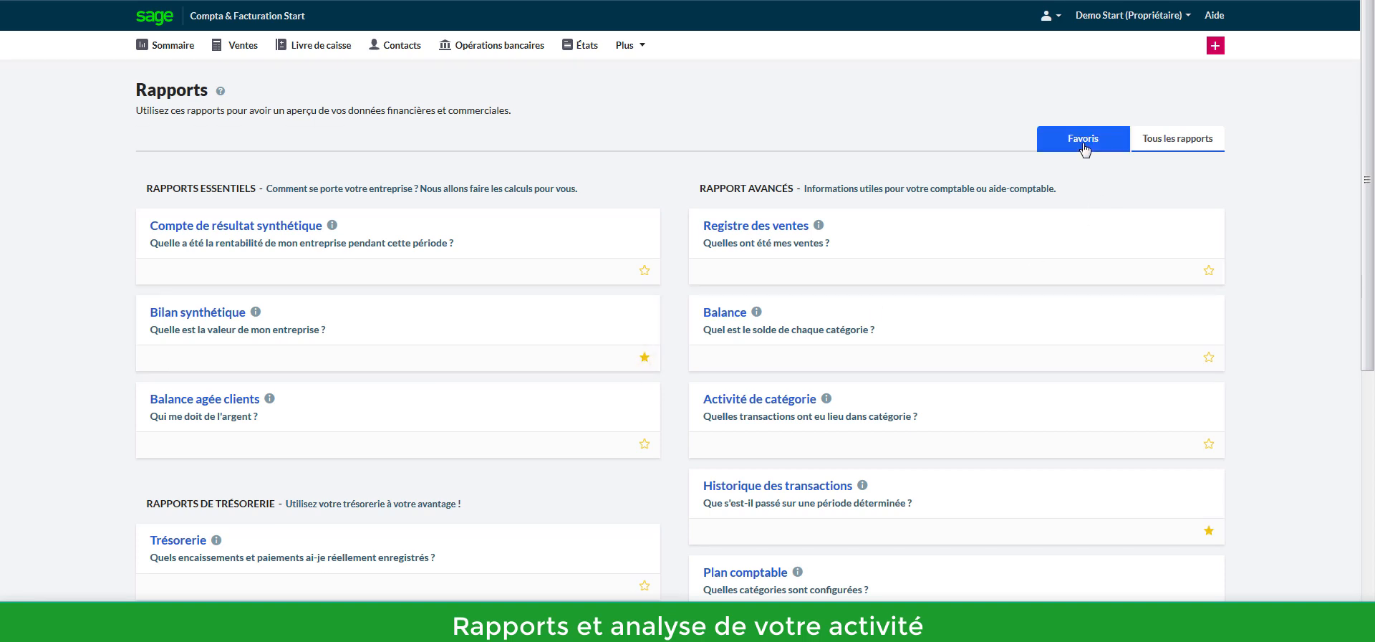
pyautogui.click(1174, 143)
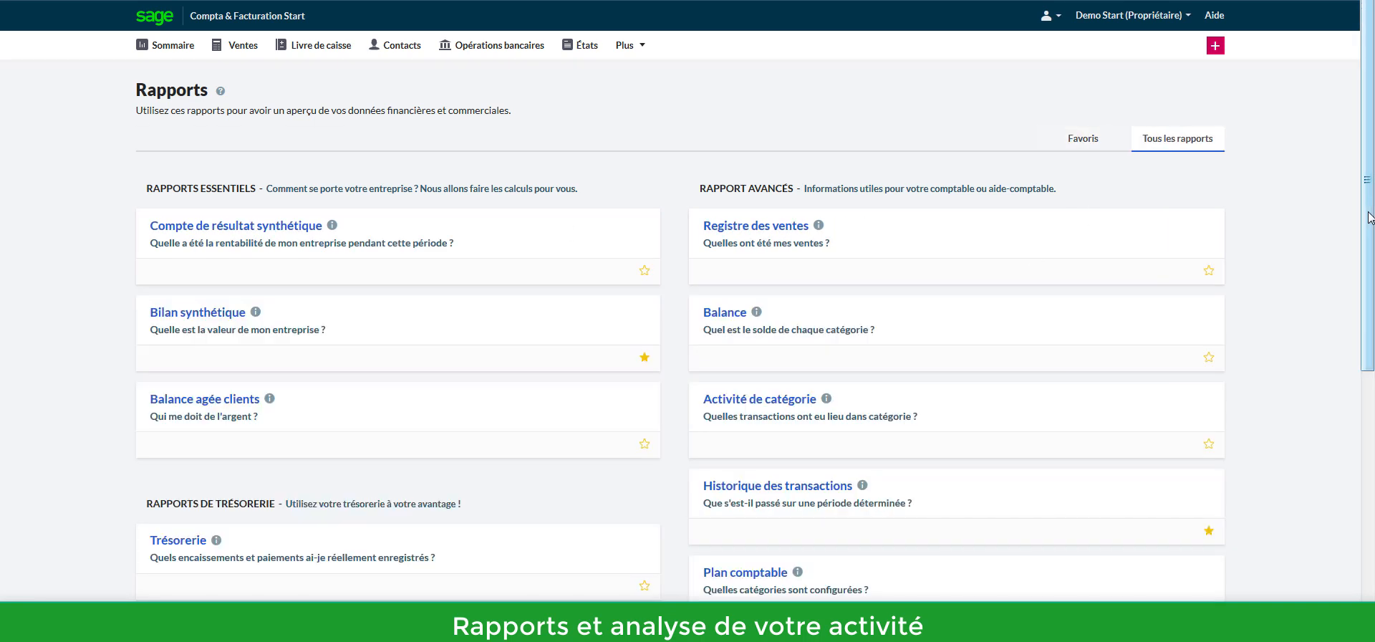
# Step: Review the Balance agée clients report and the client's detailed unpaid invoices, and return to browse the treasury and VAT reports
pyautogui.click(217, 408)
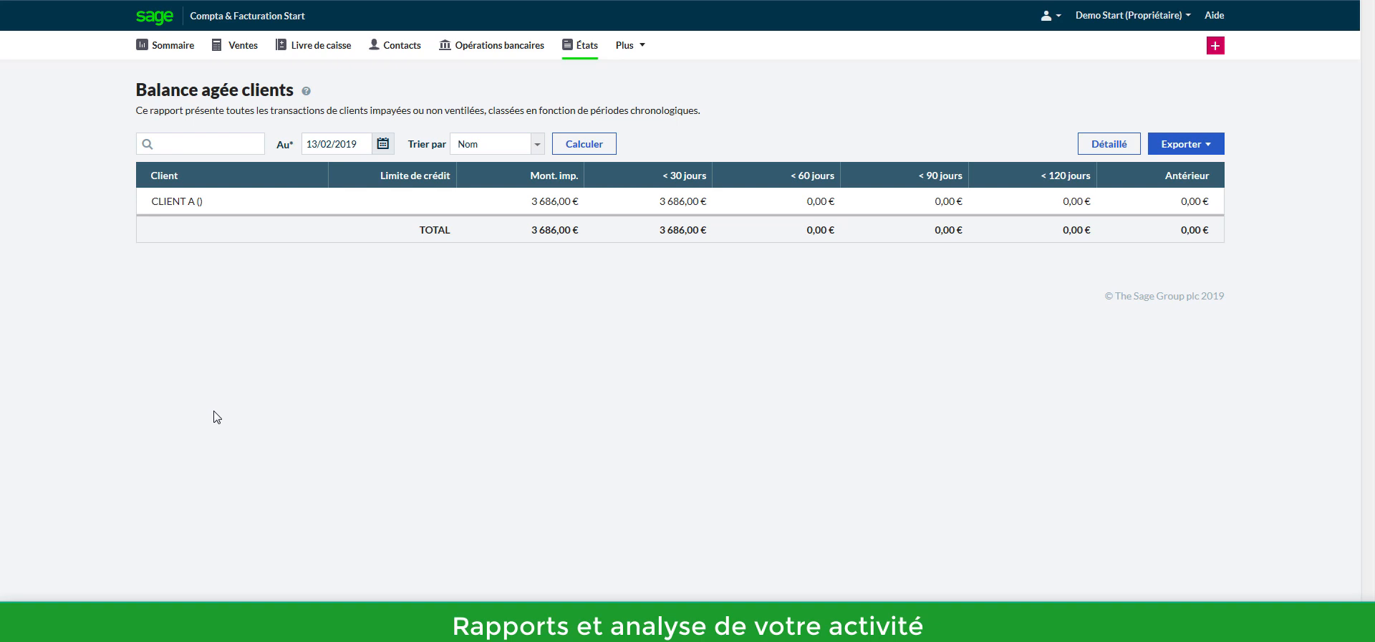
pyautogui.click(188, 207)
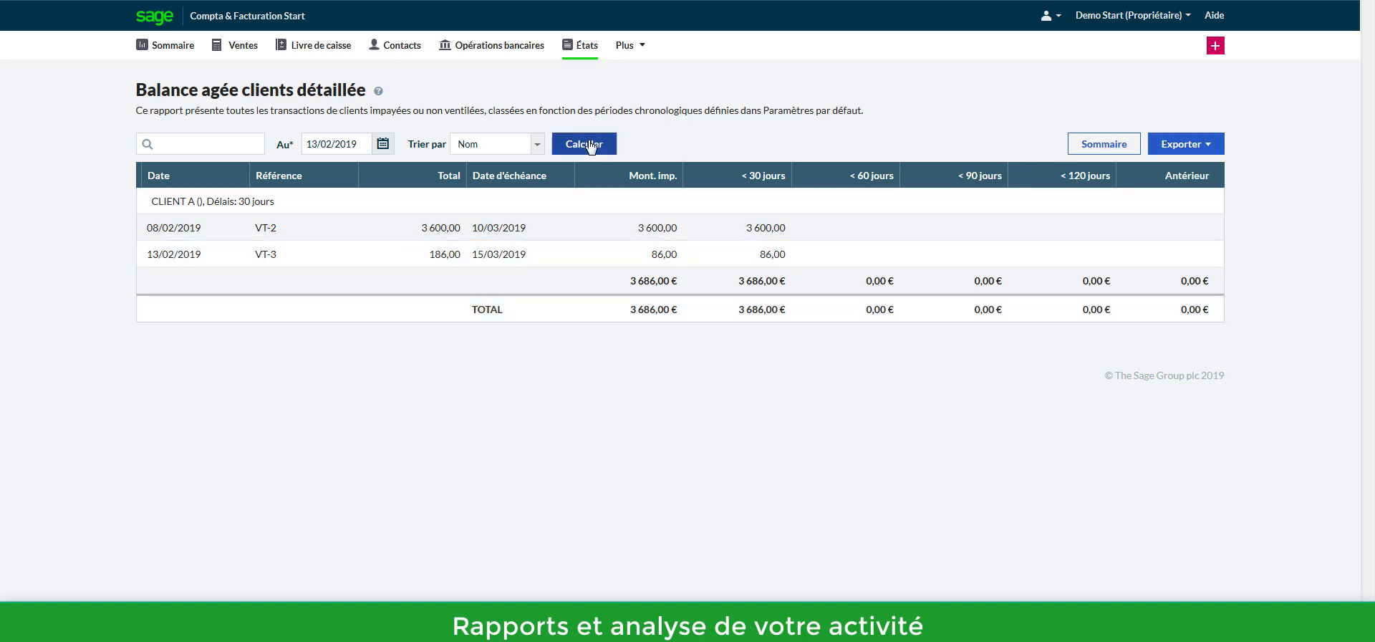
pyautogui.click(580, 50)
pyautogui.scroll(-4, 422, 463)
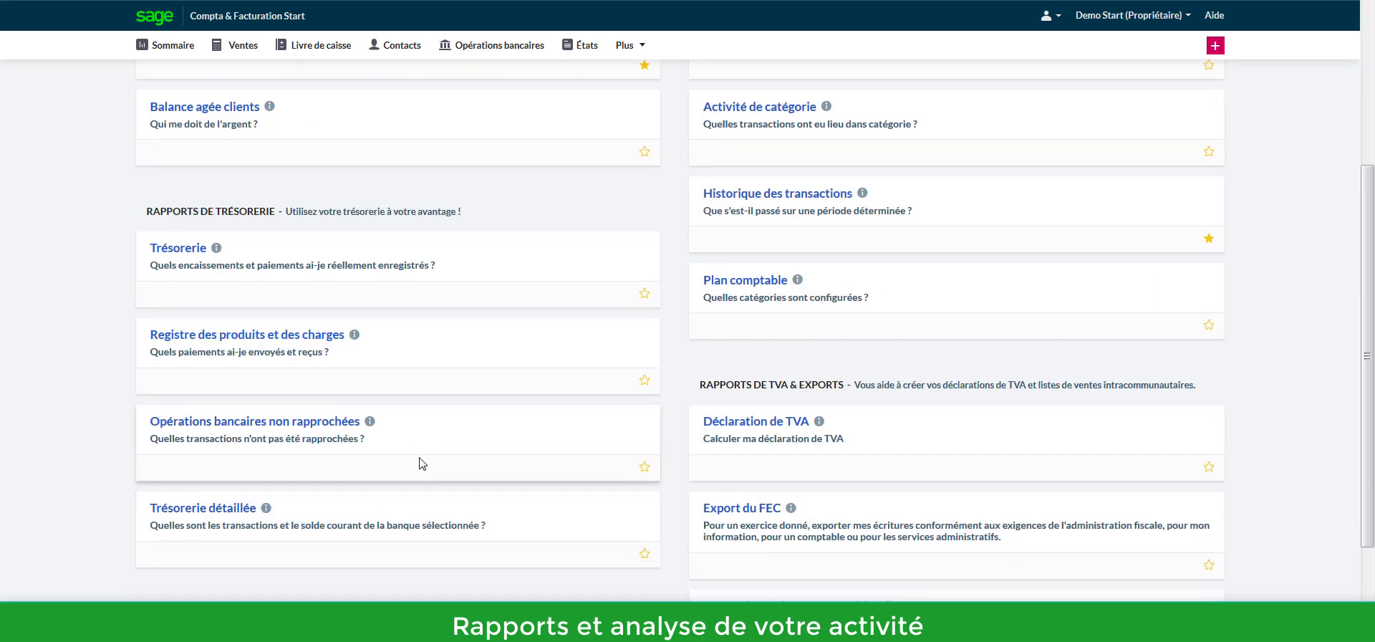
pyautogui.scroll(-2, 369, 465)
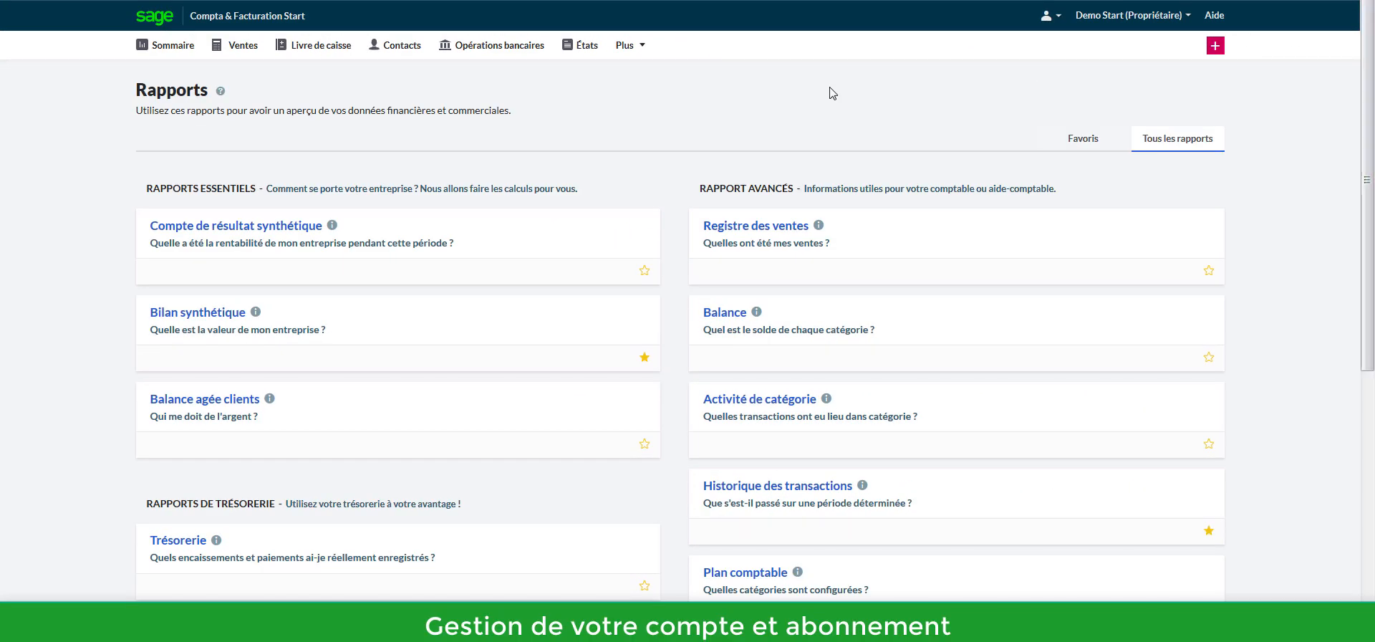
# Step: Open the company account management and review the company's address and contact fields without changing them
pyautogui.click(1157, 17)
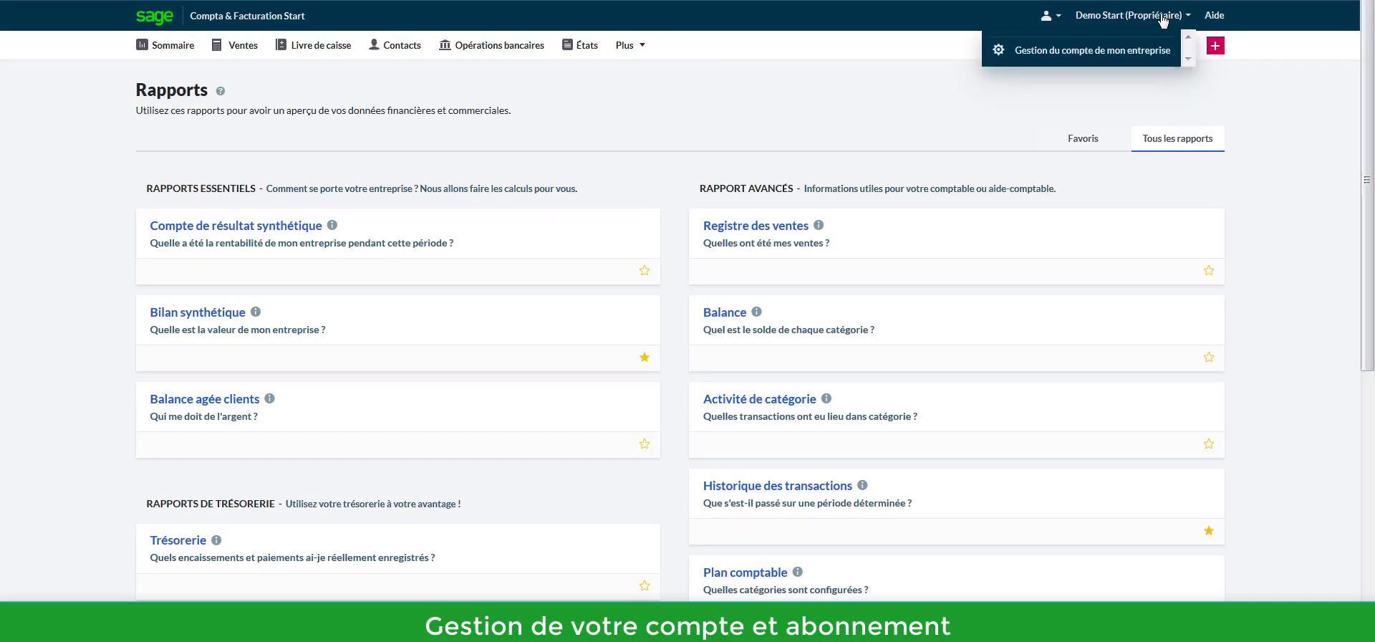
pyautogui.click(1121, 52)
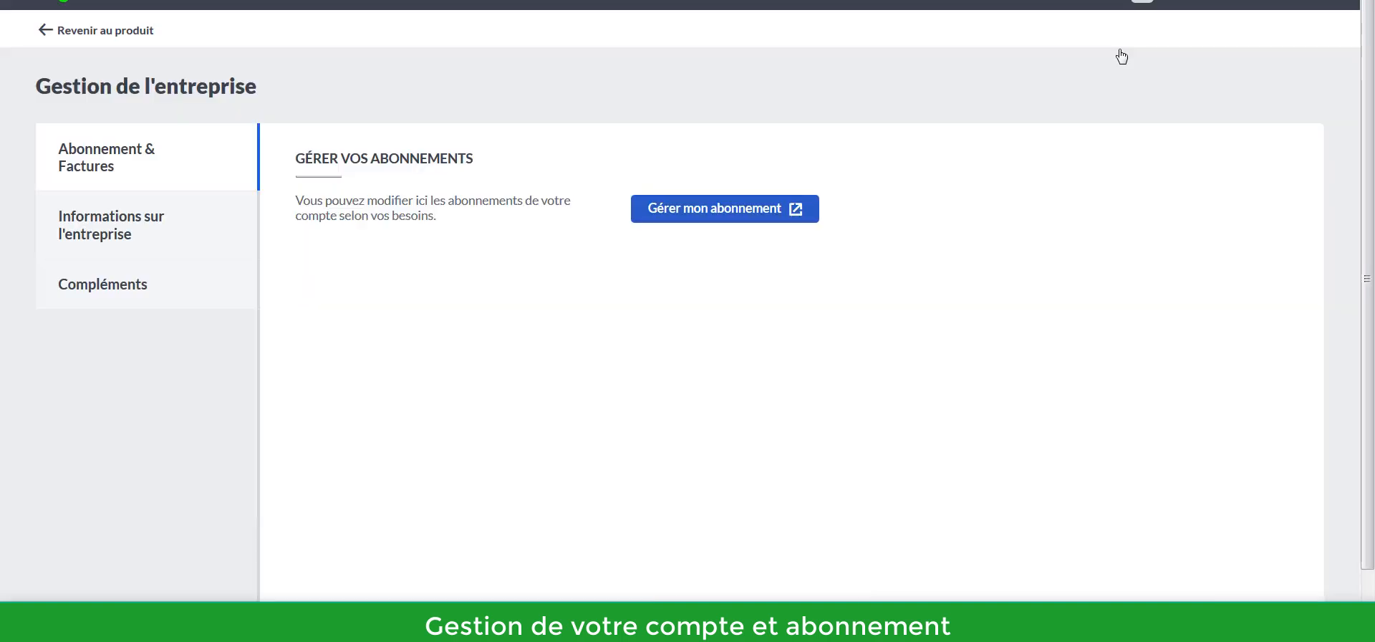
pyautogui.click(92, 245)
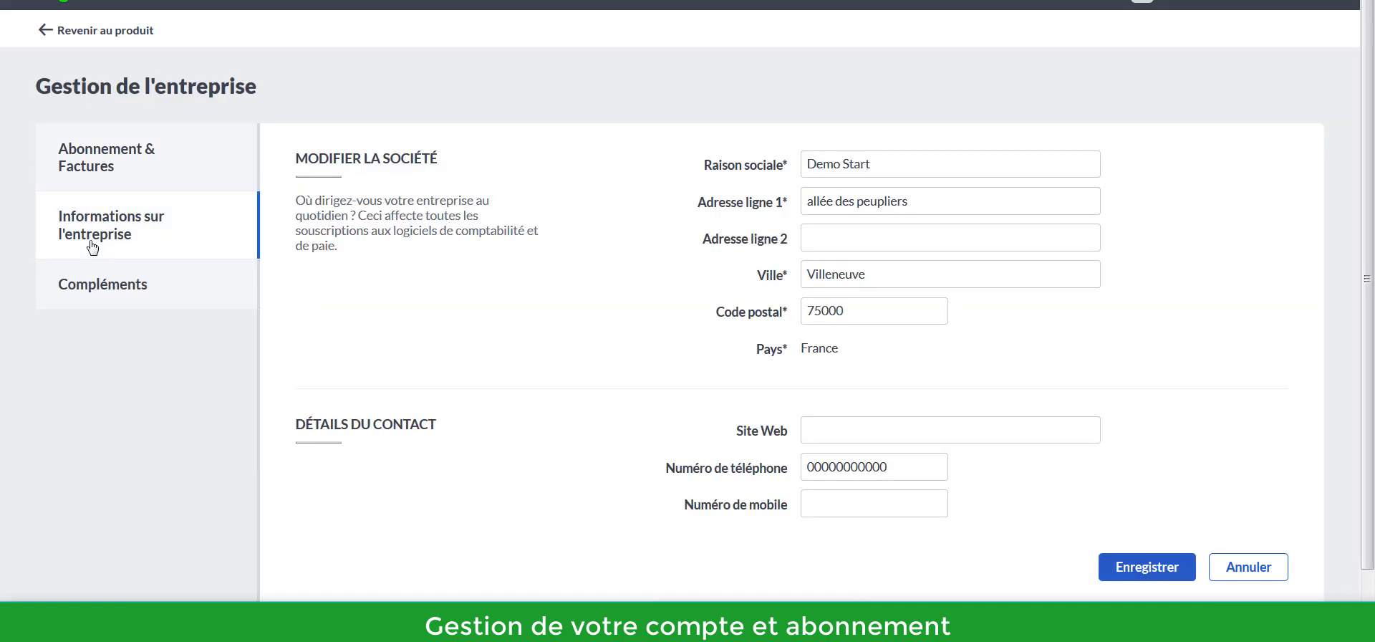
pyautogui.click(806, 272)
pyautogui.doubleClick(845, 466)
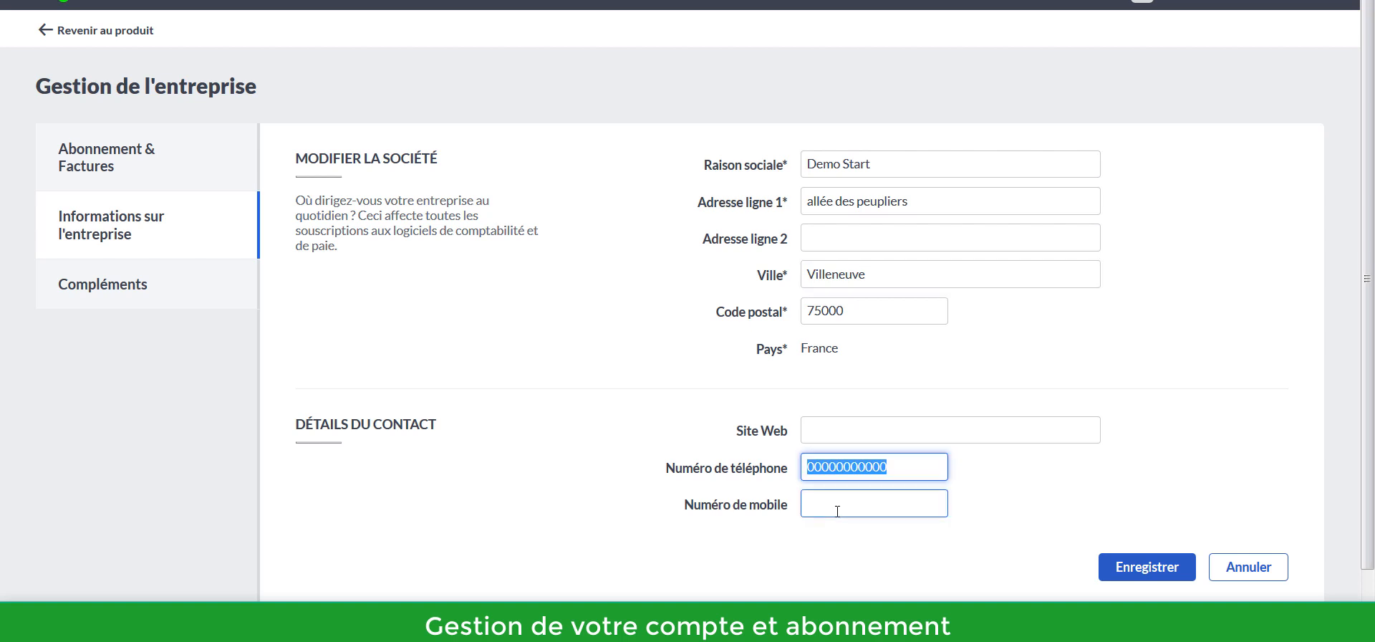
pyautogui.click(834, 434)
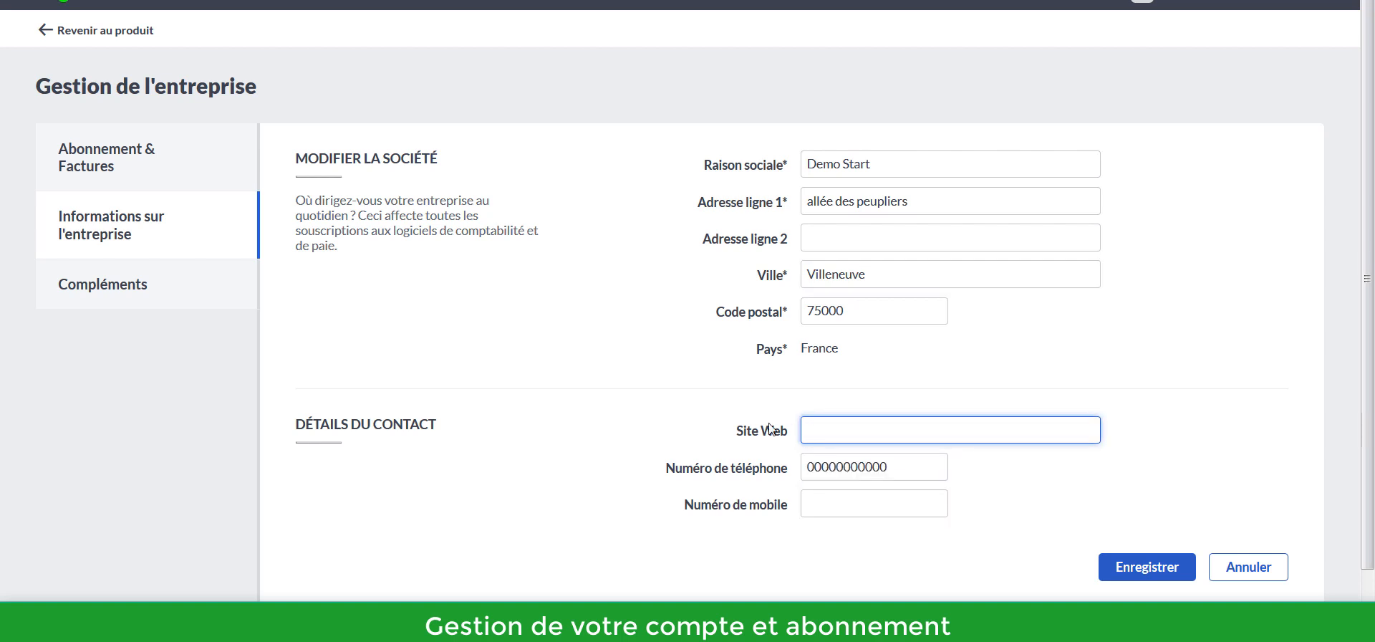
pyautogui.click(807, 467)
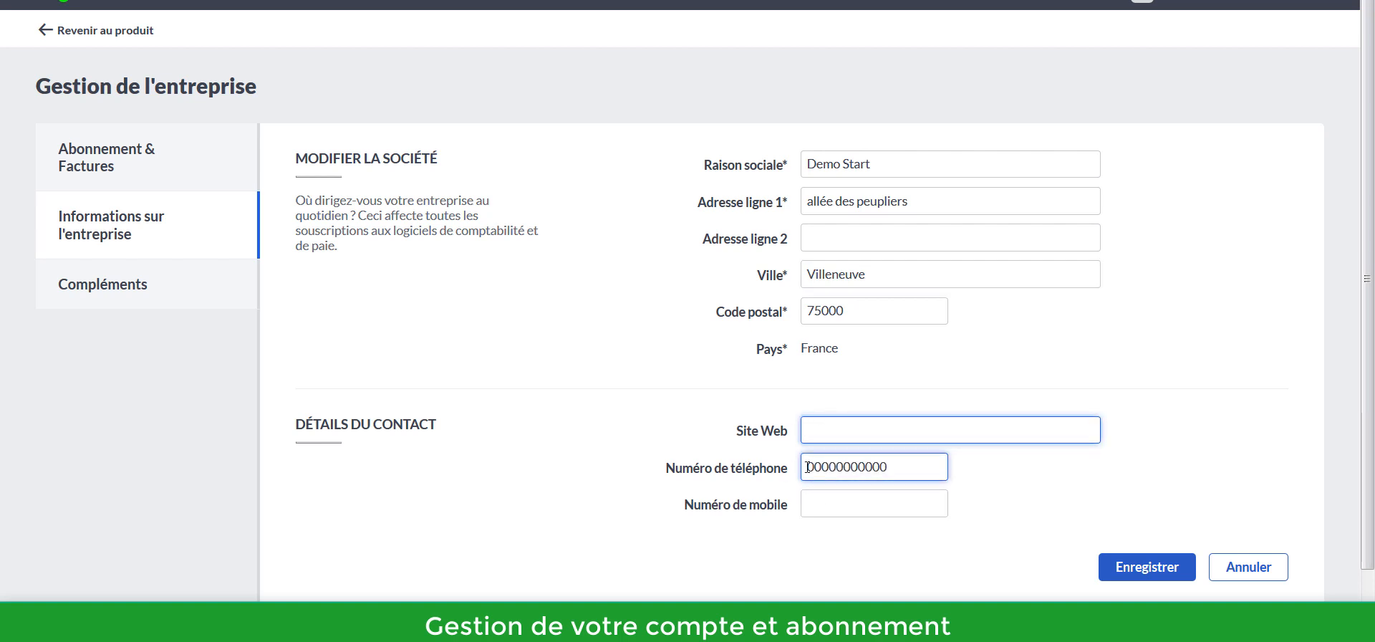
# Step: Look through the Abonnement & Factures and Compléments sections of the company management, and open Mon Profil
pyautogui.click(119, 157)
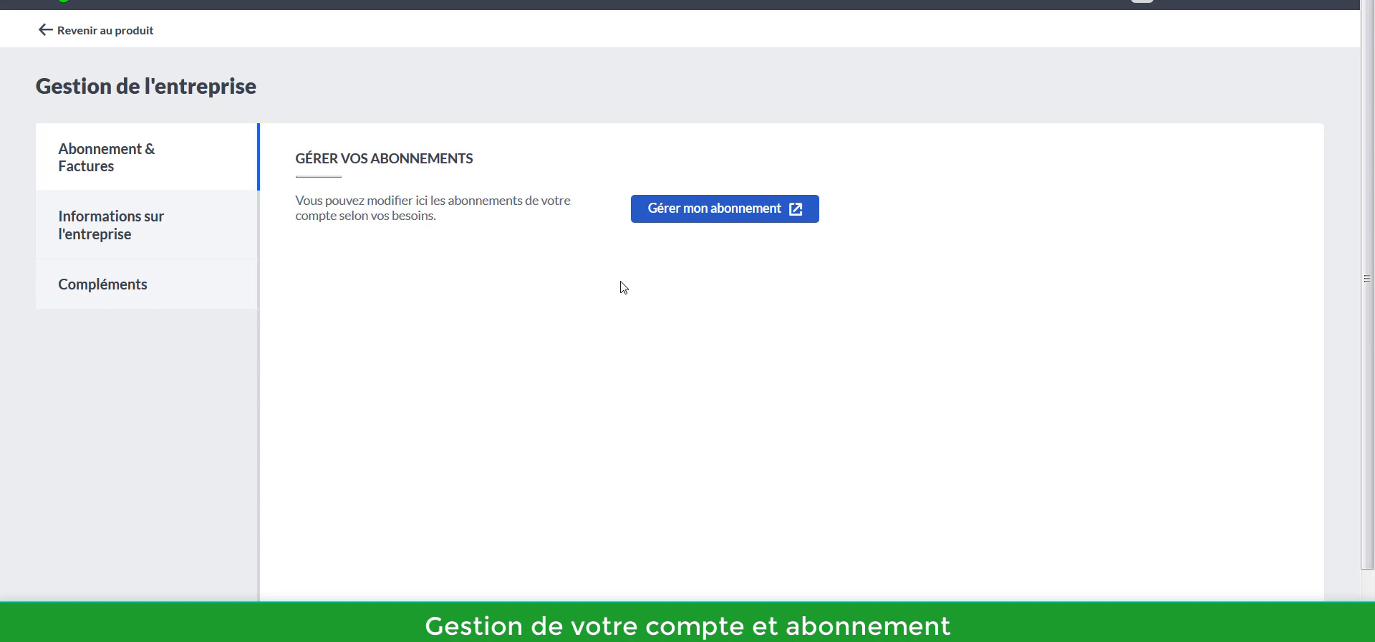
pyautogui.click(139, 308)
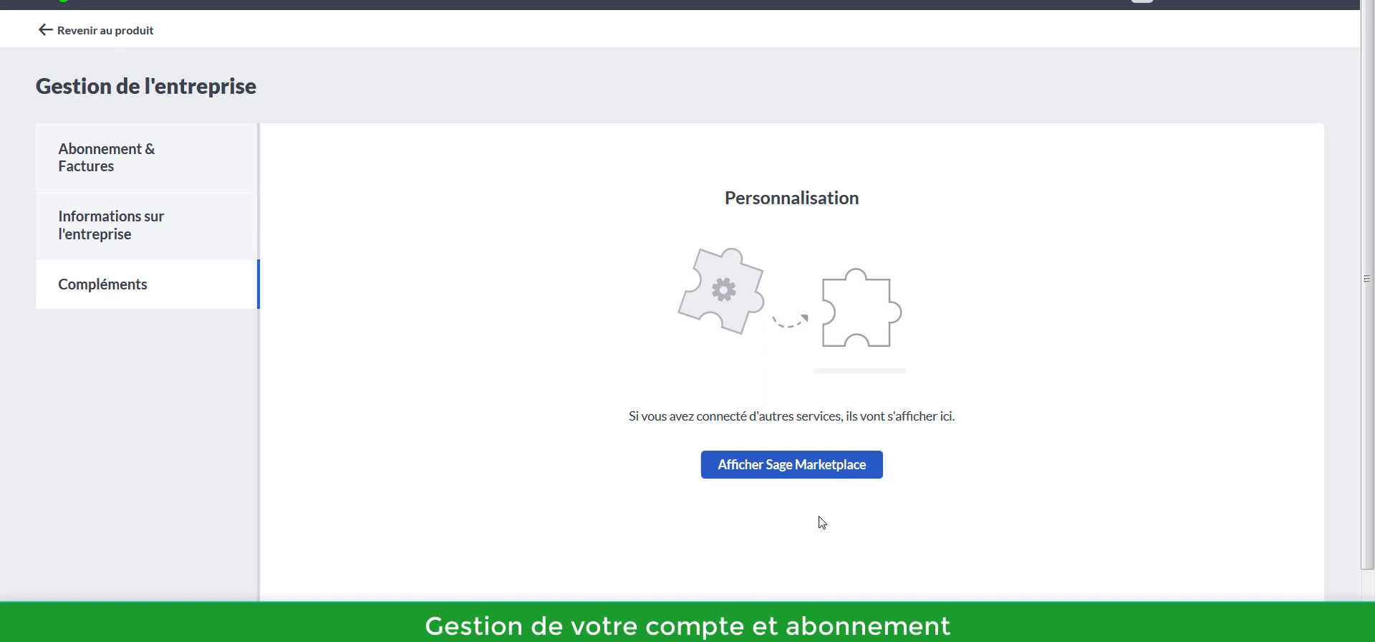
pyautogui.click(1160, 4)
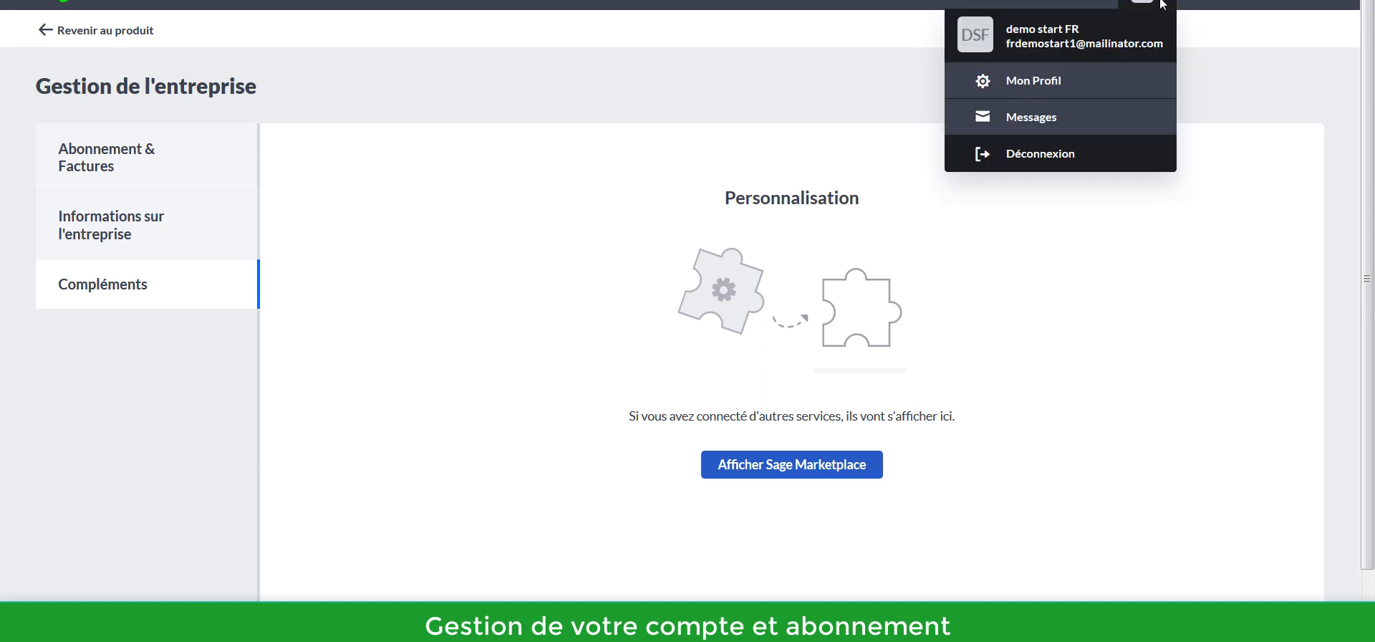
pyautogui.click(1042, 84)
pyautogui.click(693, 203)
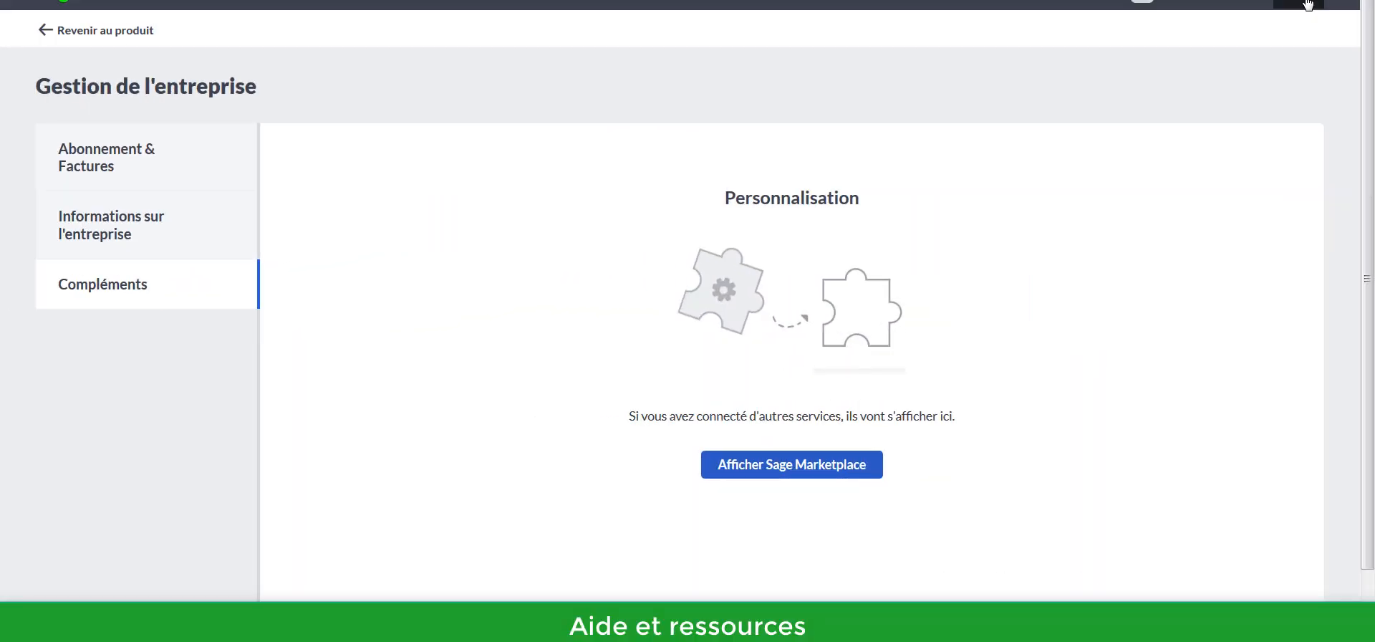
# Step: Open the Sage Customer Community help page, review its articles and support options, check Gérer les cas, and go back
pyautogui.click(1308, 4)
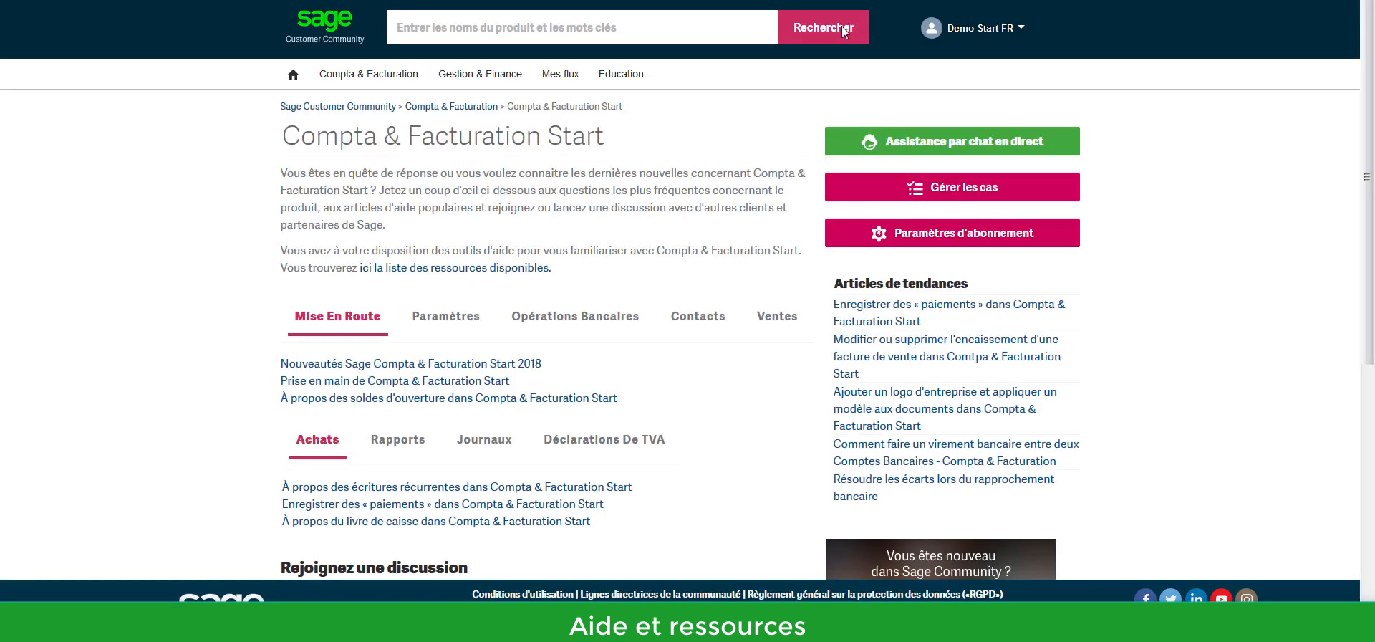
pyautogui.click(438, 34)
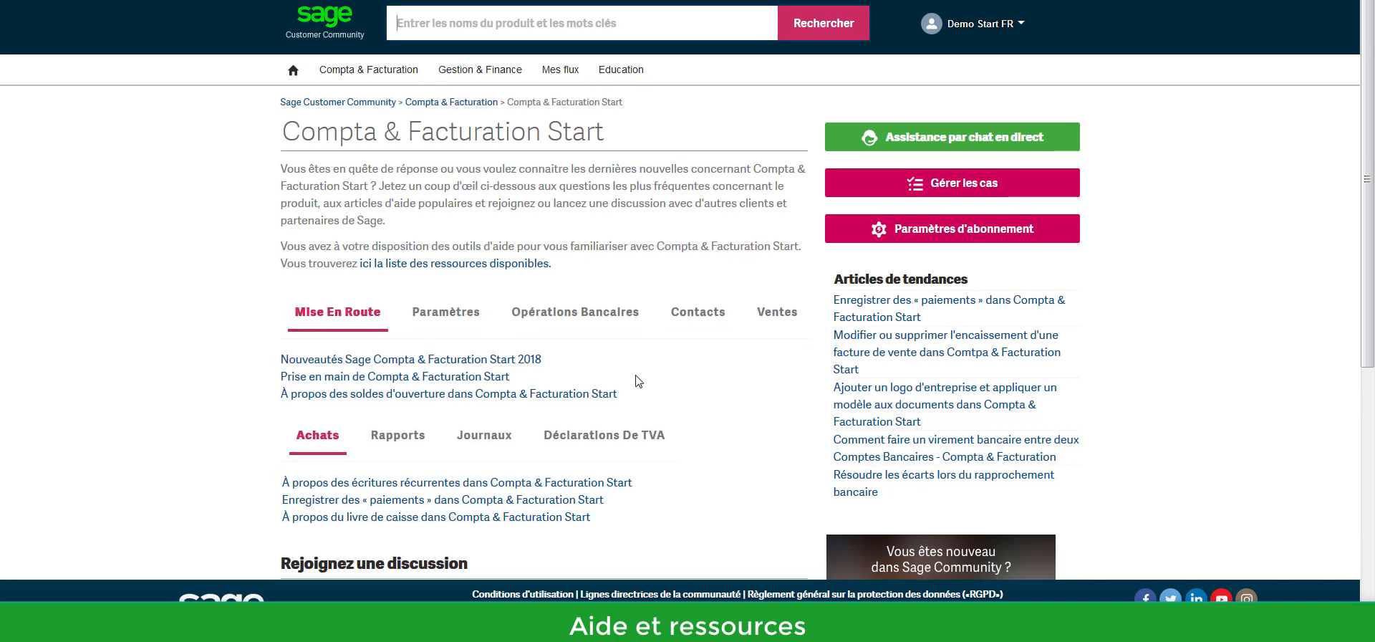
pyautogui.scroll(-2, 544, 429)
pyautogui.scroll(1, 565, 510)
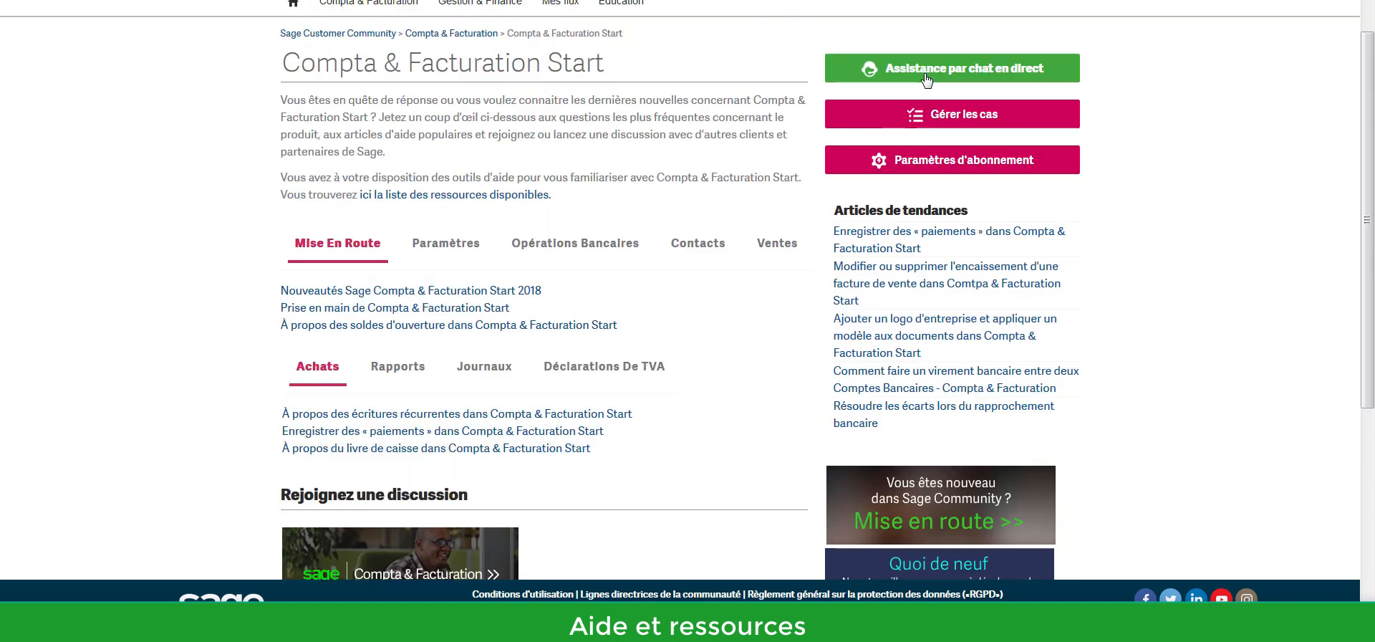
pyautogui.click(940, 122)
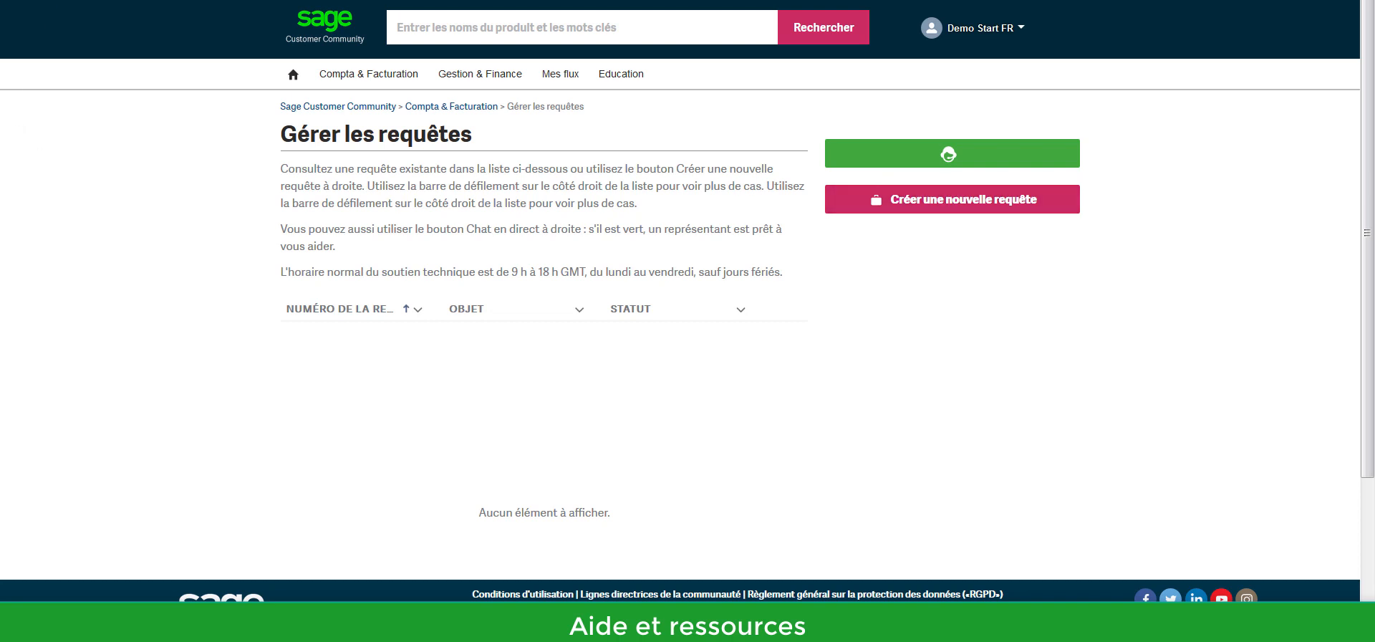
pyautogui.hotkey('alt', 'Left')
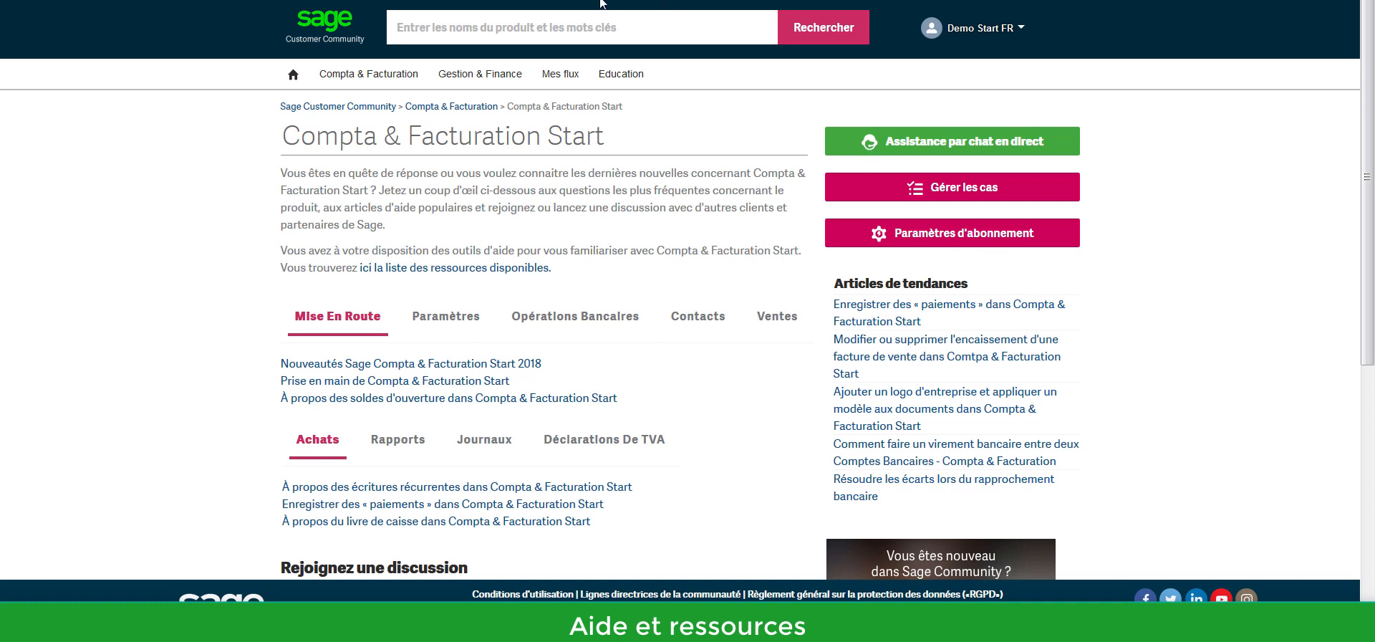
# Step: Search the community for "Index", restrict the results to articles, and open "Index - videos de formation - Compta & Facturation"
pyautogui.write('Index')
pyautogui.press('Return')
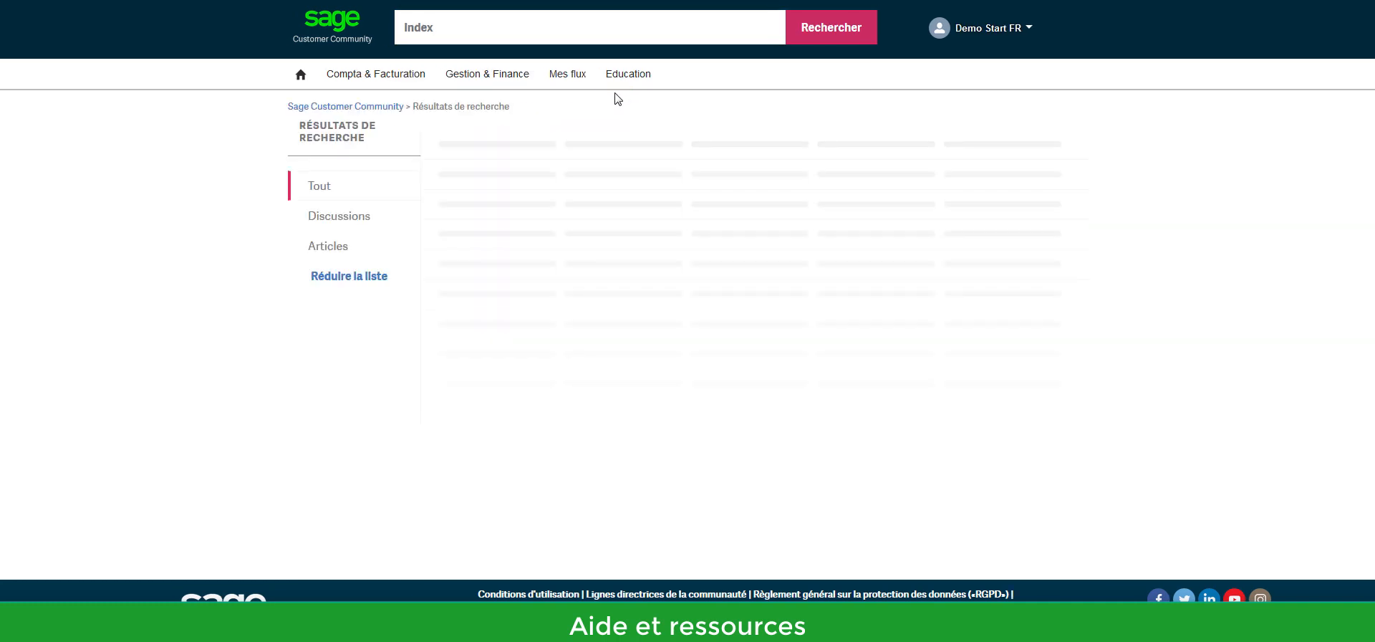
pyautogui.click(310, 250)
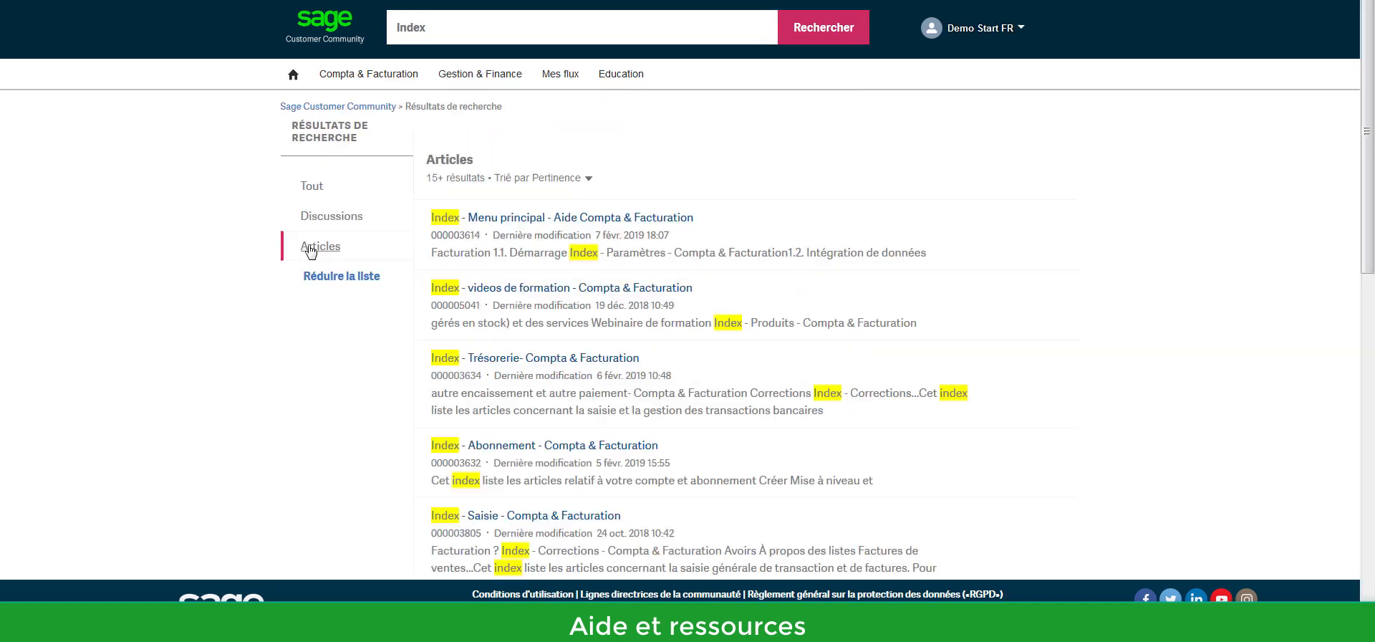
pyautogui.click(486, 288)
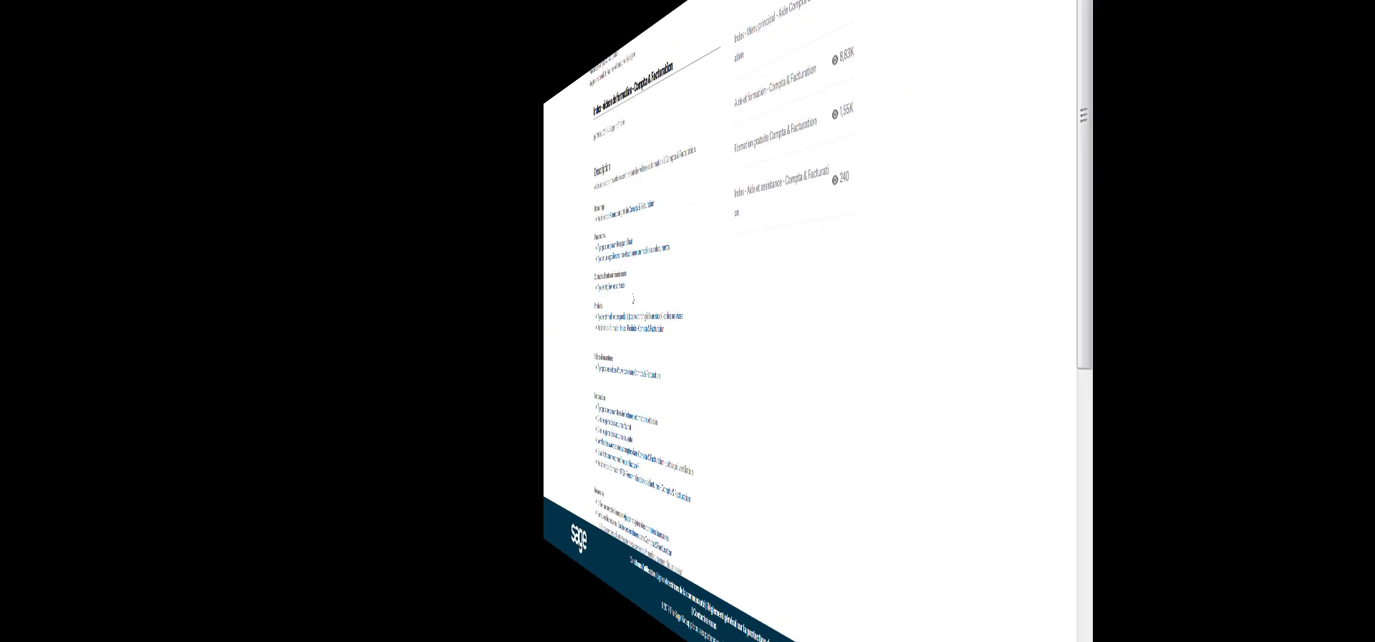